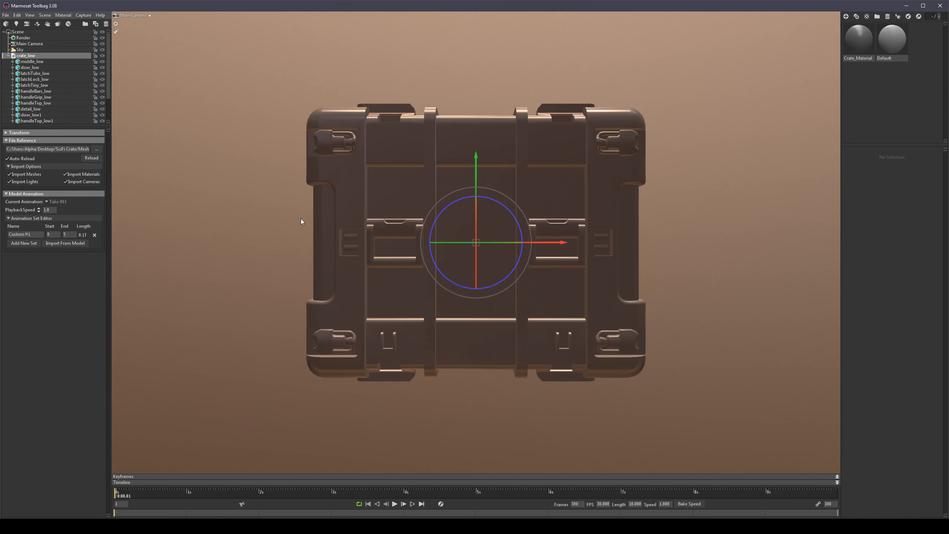
# Step: Load crate_low_Normal.png from the SciFi Crate Textures folder as the normal map of Crate_Material
pyautogui.moveTo(298, 277); pyautogui.dragTo(493, 305)
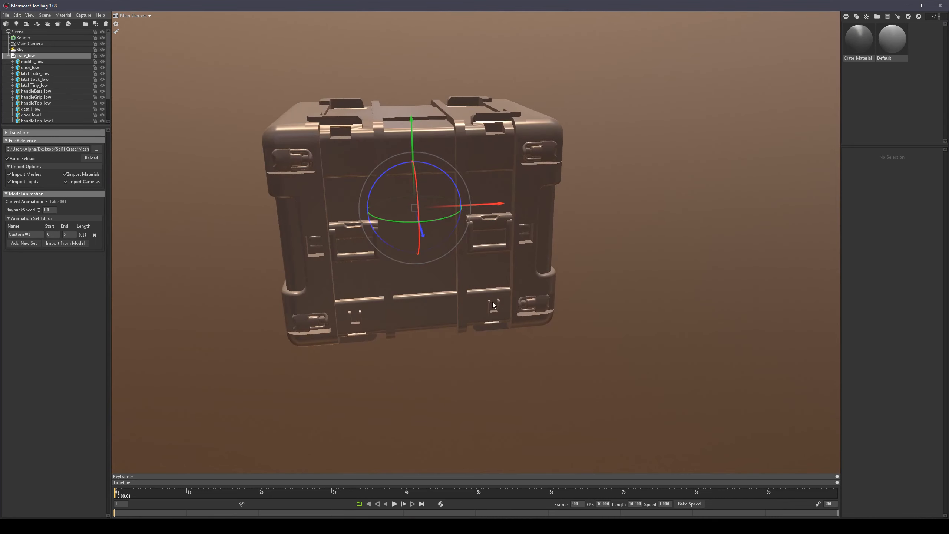
pyautogui.moveTo(308, 327); pyautogui.dragTo(484, 317)
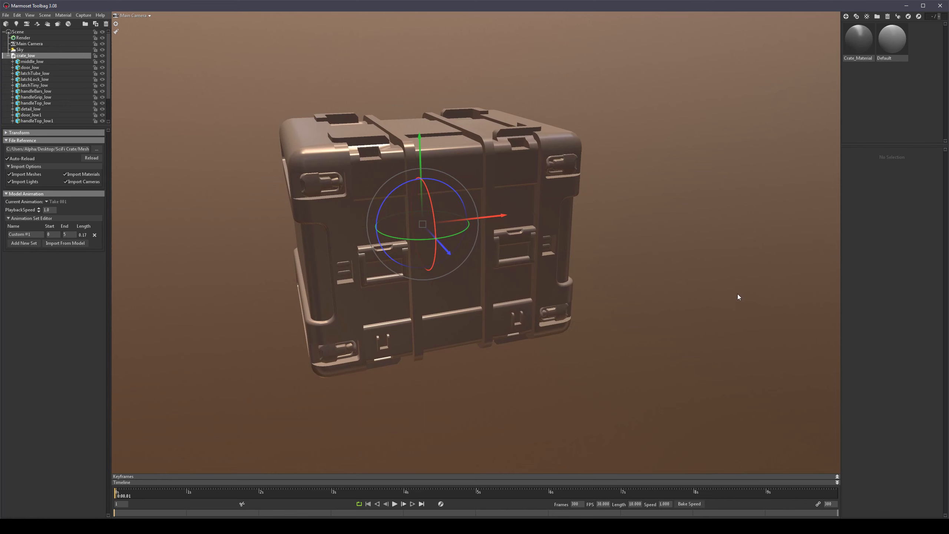
pyautogui.moveTo(681, 229)
pyautogui.keyDown('shift'); pyautogui.mouseDown()
pyautogui.moveTo(690, 219)
pyautogui.moveTo(826, 218)
pyautogui.moveTo(658, 238)
pyautogui.moveTo(863, 146)
pyautogui.mouseUp(); pyautogui.keyUp('shift')
pyautogui.click(663, 232)
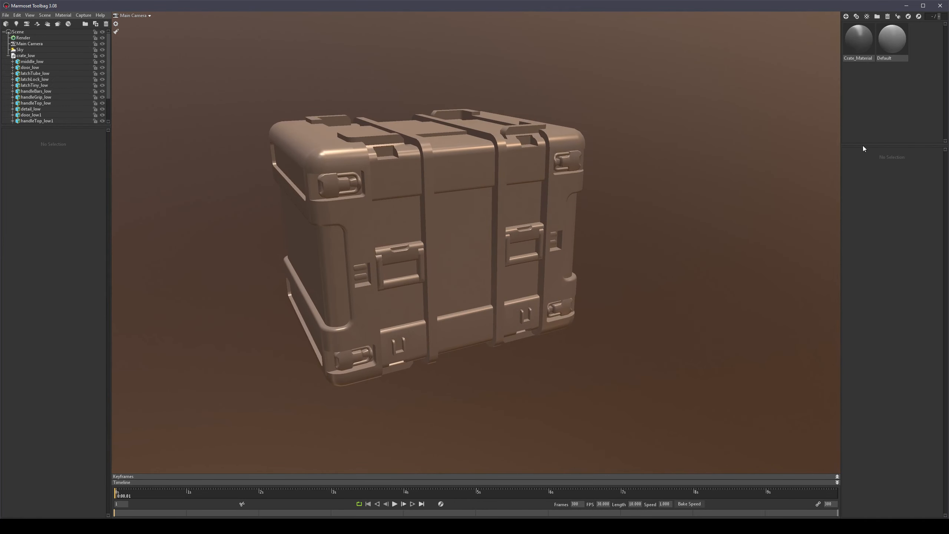
pyautogui.click(859, 48)
pyautogui.moveTo(653, 201); pyautogui.dragTo(840, 205)
pyautogui.click(852, 185)
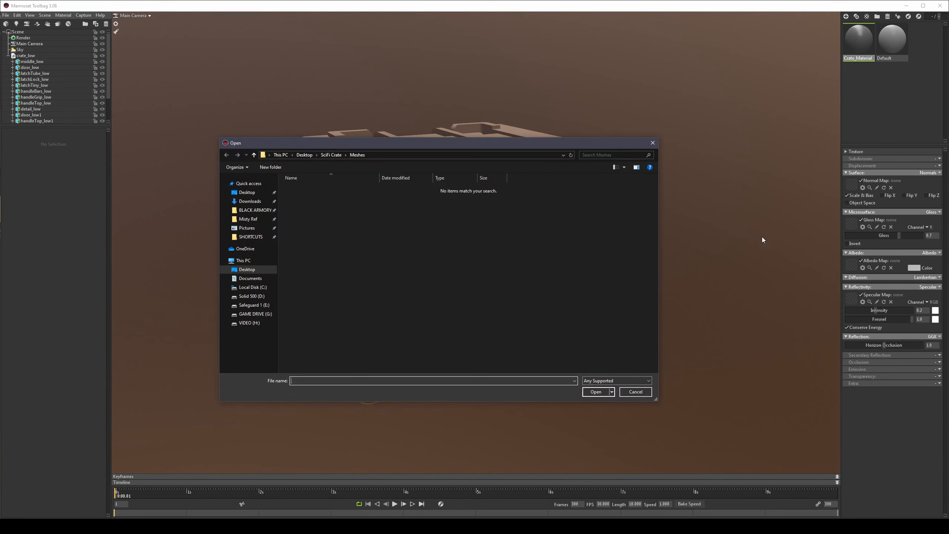
pyautogui.click(337, 154)
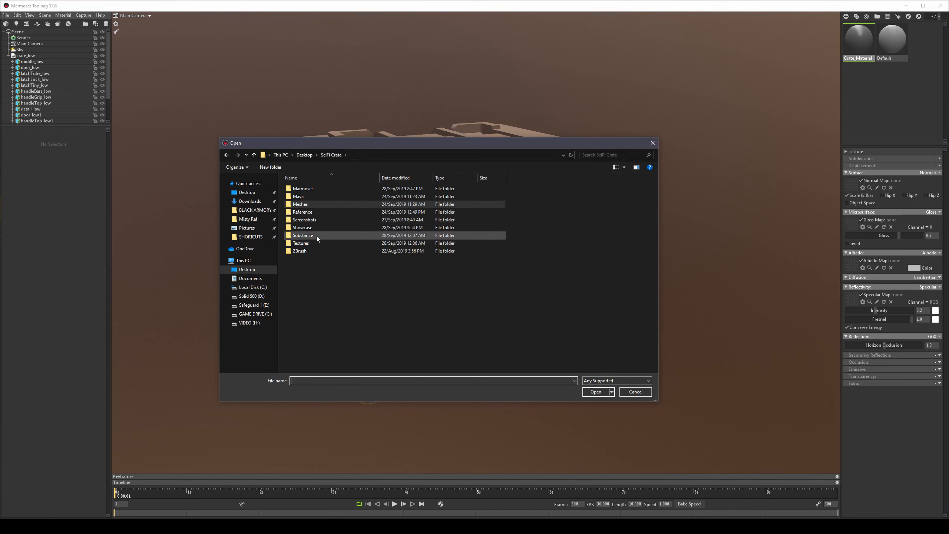
pyautogui.click(304, 243)
pyautogui.doubleClick(304, 244)
pyautogui.doubleClick(430, 200)
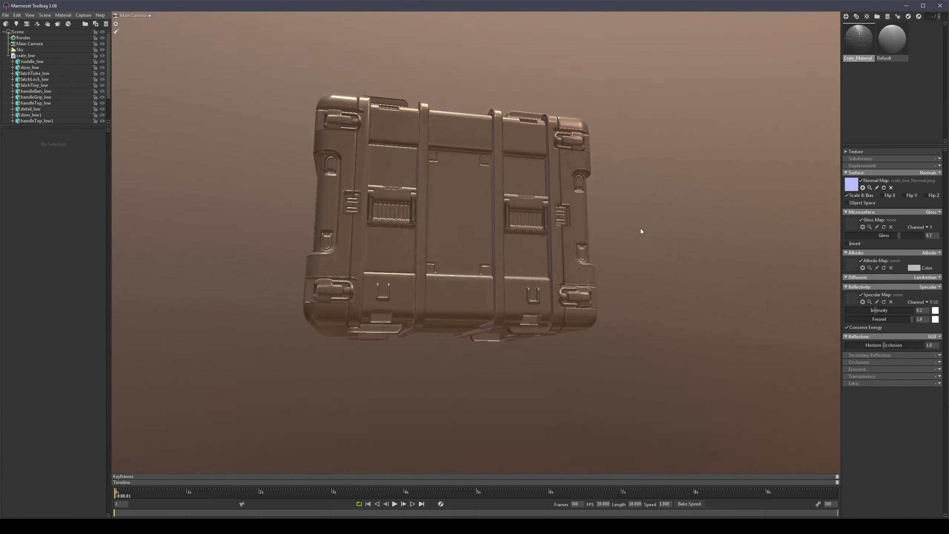
# Step: Inspect the normal detail on the crate's corner latches and enable Flip Y for the normal map
pyautogui.moveTo(641, 228); pyautogui.dragTo(633, 263)
pyautogui.moveTo(430, 182)
pyautogui.mouseDown()
pyautogui.moveTo(475, 205)
pyautogui.moveTo(434, 192)
pyautogui.mouseUp()
pyautogui.moveTo(433, 191); pyautogui.dragTo(428, 236, button='right')
pyautogui.moveTo(429, 235); pyautogui.dragTo(466, 259)
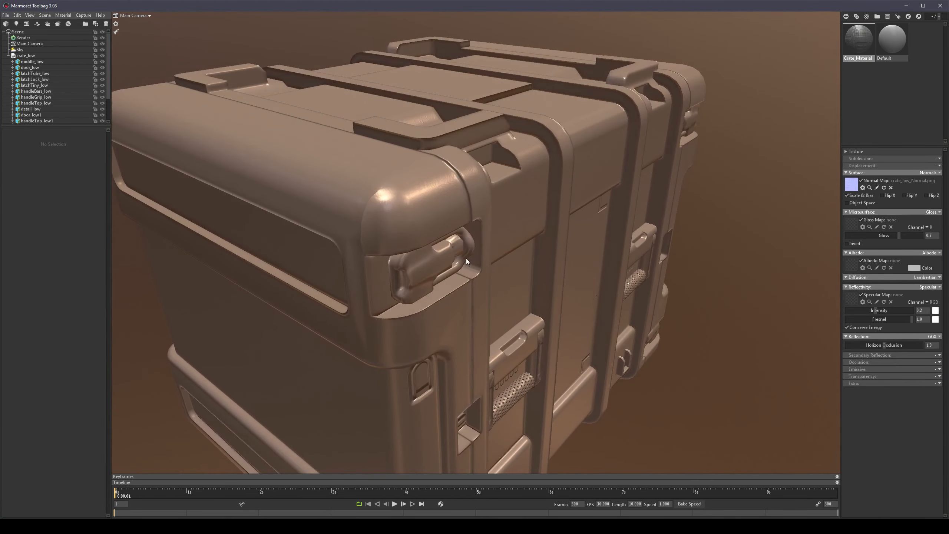
pyautogui.click(905, 195)
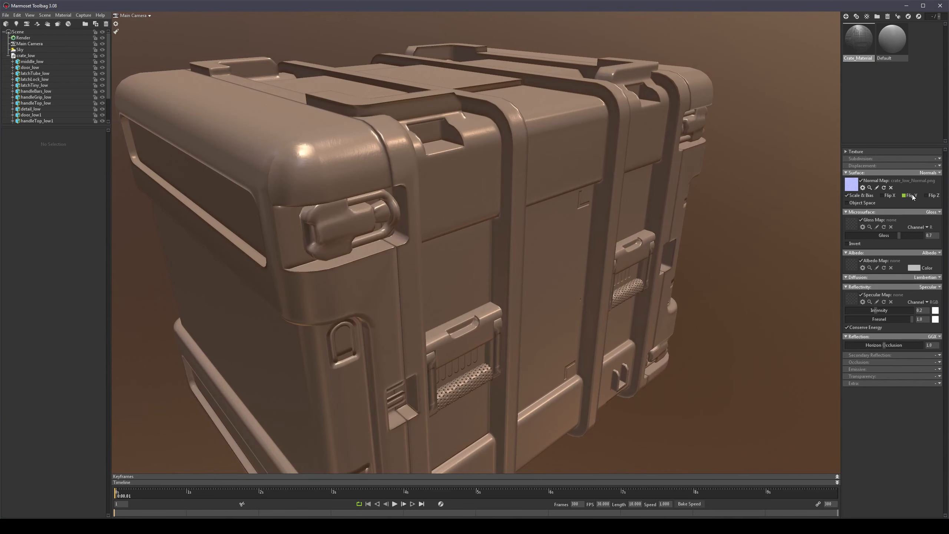
pyautogui.click(912, 196)
pyautogui.scroll(-4, 443, 218)
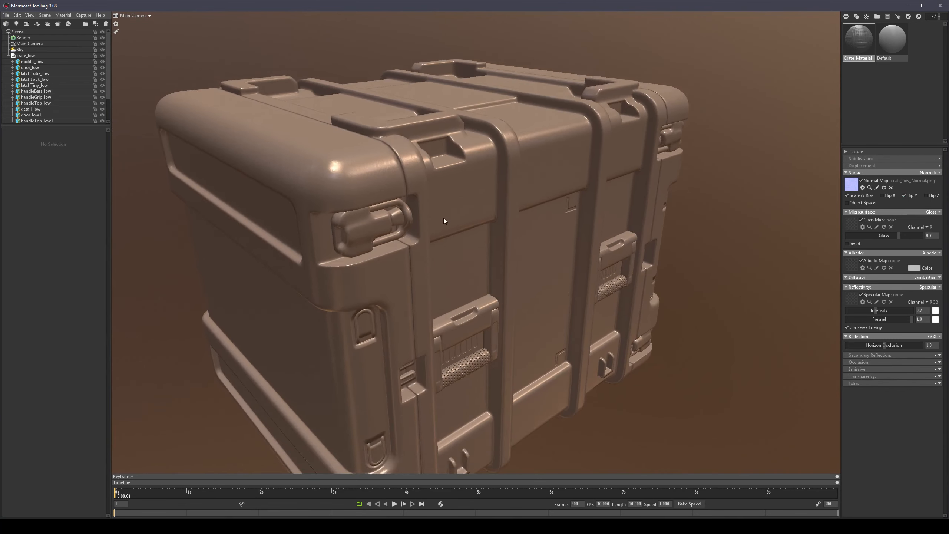
pyautogui.moveTo(591, 215)
pyautogui.mouseDown()
pyautogui.moveTo(532, 211)
pyautogui.moveTo(580, 205)
pyautogui.moveTo(543, 149)
pyautogui.moveTo(549, 196)
pyautogui.moveTo(486, 209)
pyautogui.mouseUp()
pyautogui.scroll(-2, 484, 201)
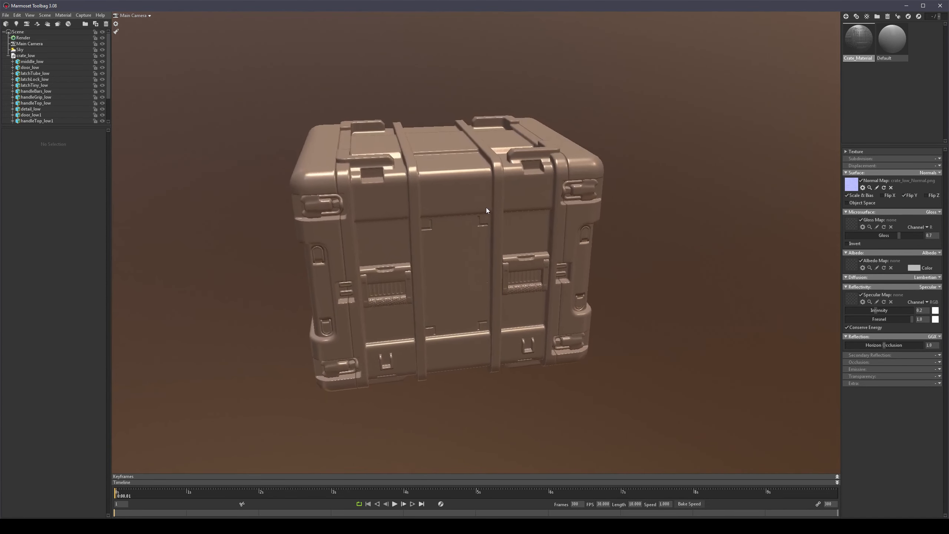
pyautogui.moveTo(486, 209); pyautogui.dragTo(514, 172, button='middle')
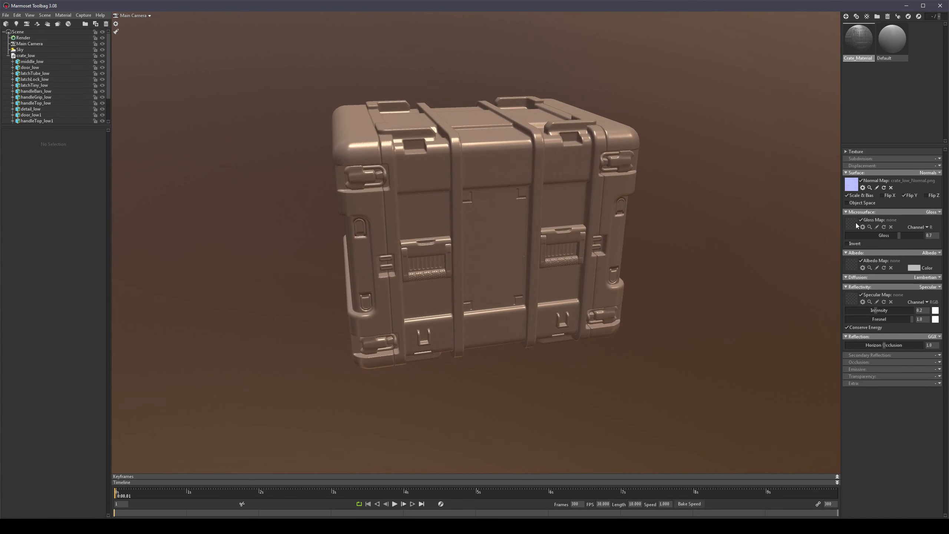
# Step: Switch the material's microsurface to Roughness and load crate_low_Roughness.png as the roughness map
pyautogui.click(937, 212)
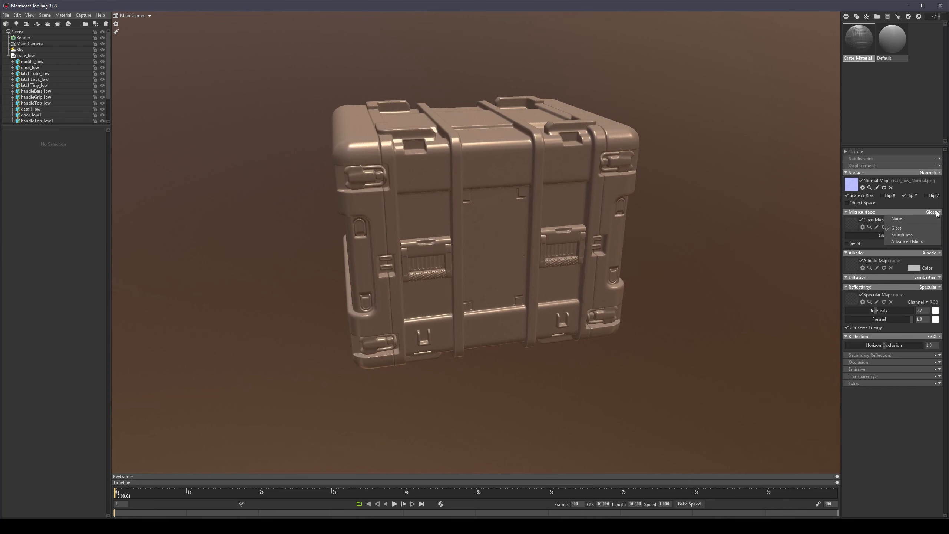
pyautogui.click(911, 235)
pyautogui.click(857, 222)
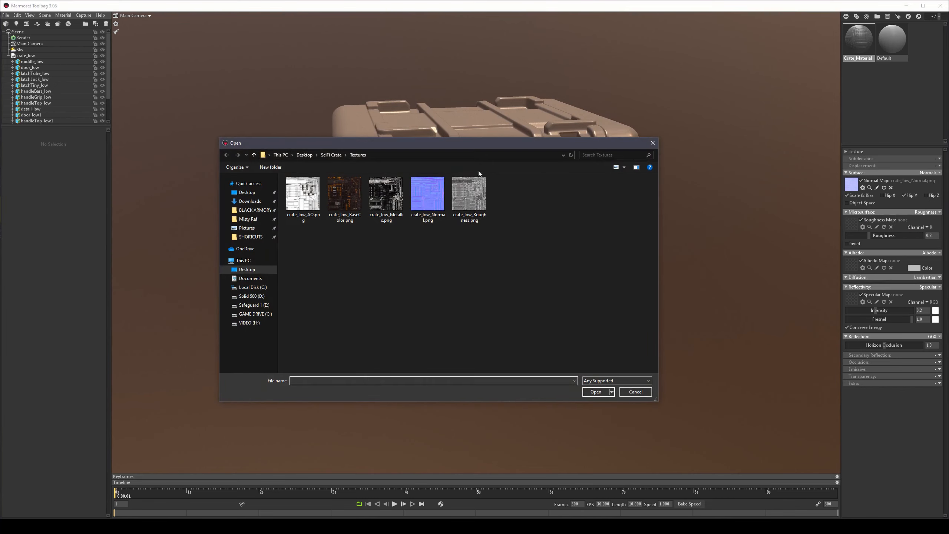
pyautogui.click(475, 199)
pyautogui.doubleClick(475, 199)
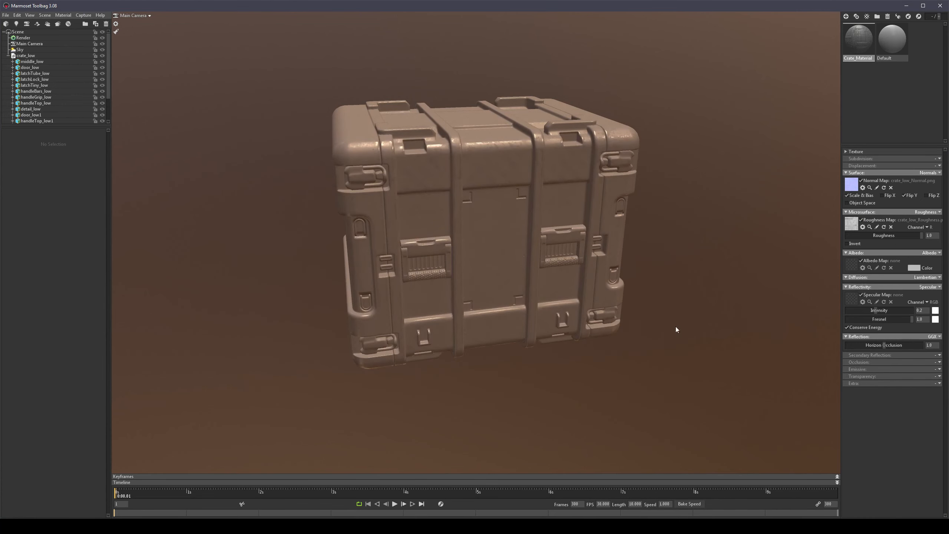
pyautogui.moveTo(676, 328); pyautogui.dragTo(543, 229)
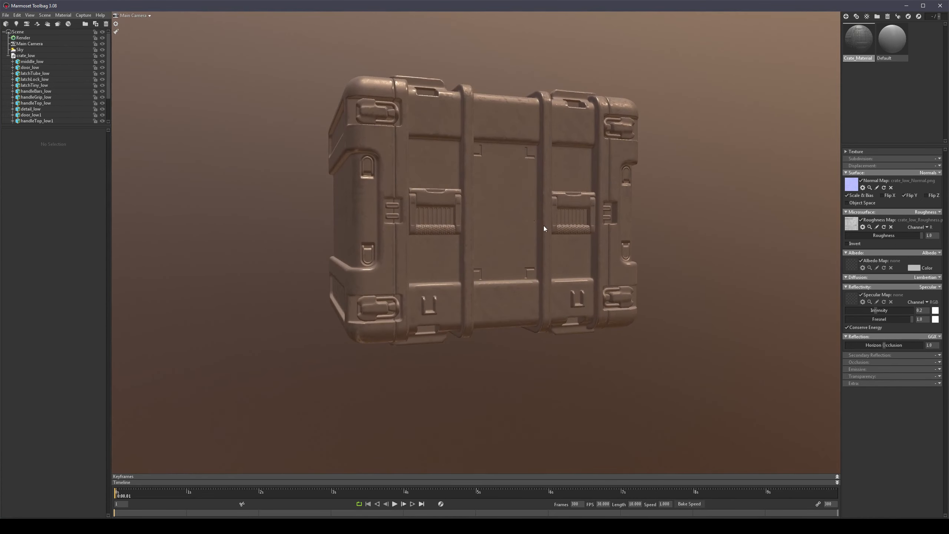
# Step: Switch the material's reflectivity to Metalness and load crate_low_Metallic.png as the metalness map
pyautogui.click(929, 287)
pyautogui.click(906, 308)
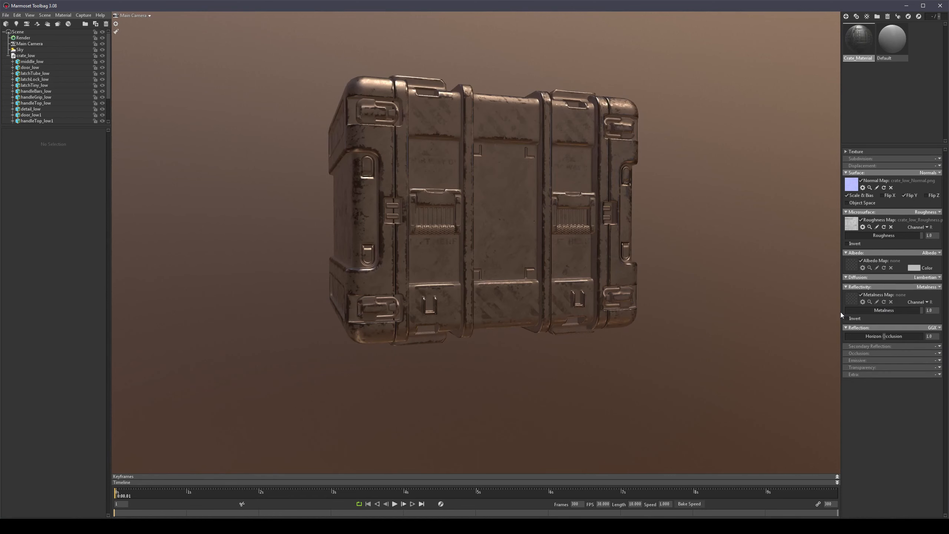
pyautogui.click(852, 298)
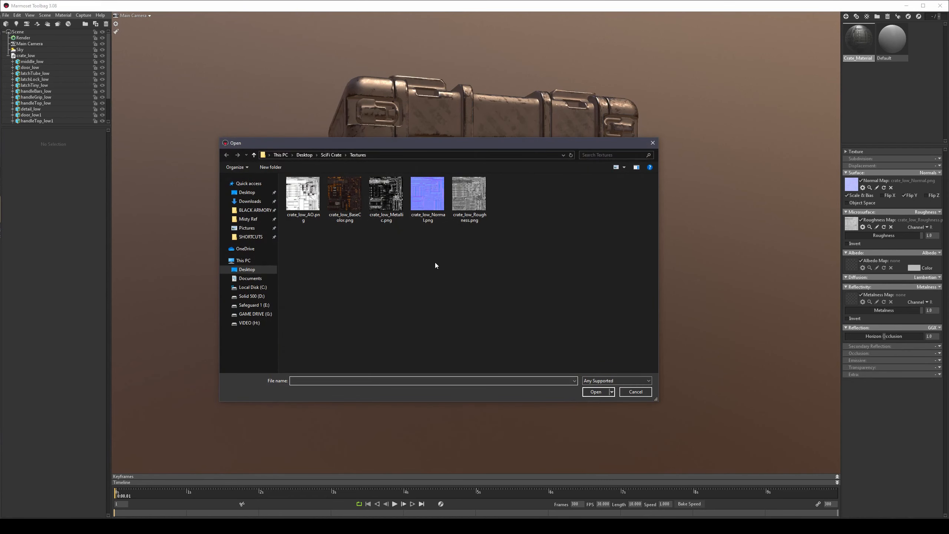
pyautogui.doubleClick(386, 195)
pyautogui.moveTo(539, 209)
pyautogui.mouseDown()
pyautogui.moveTo(529, 170)
pyautogui.moveTo(529, 255)
pyautogui.moveTo(530, 226)
pyautogui.mouseUp()
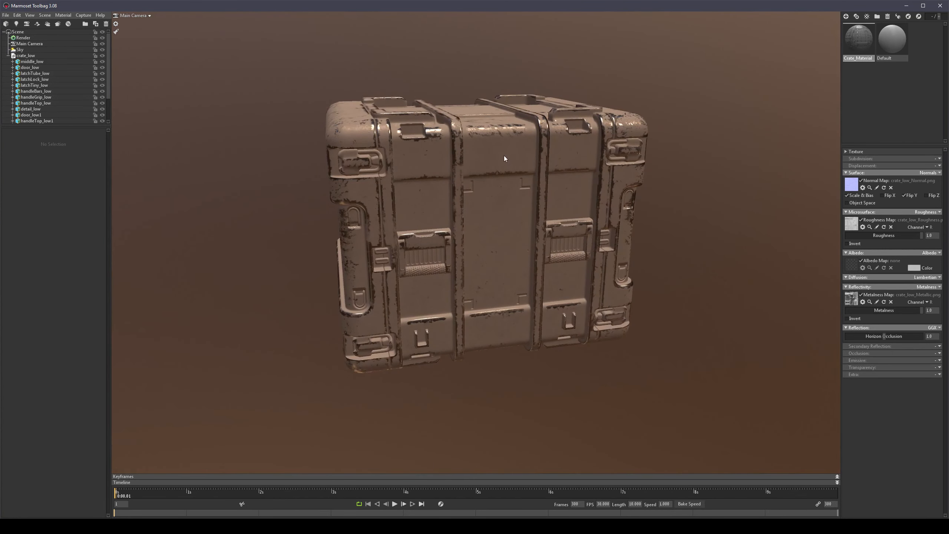
# Step: Load crate_low_BaseColor.png as the material's albedo map
pyautogui.click(853, 265)
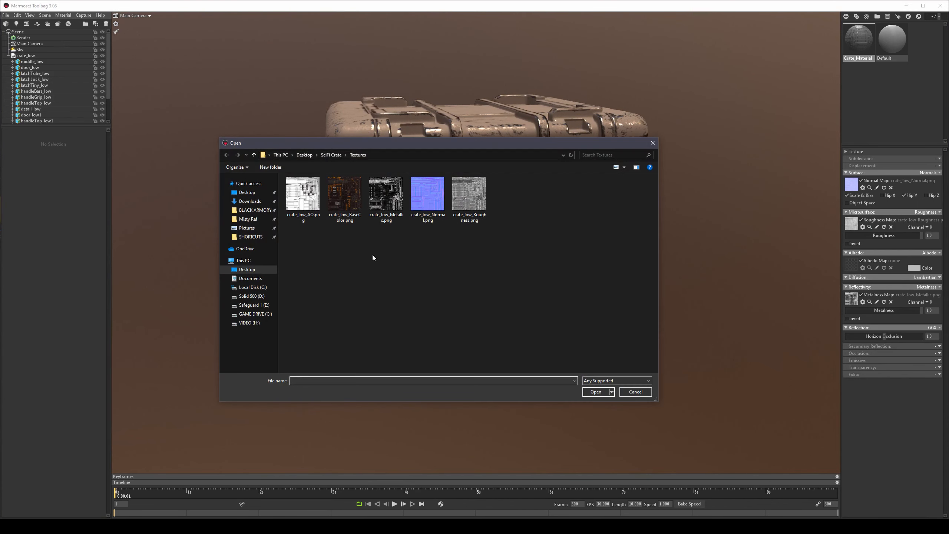
pyautogui.doubleClick(346, 198)
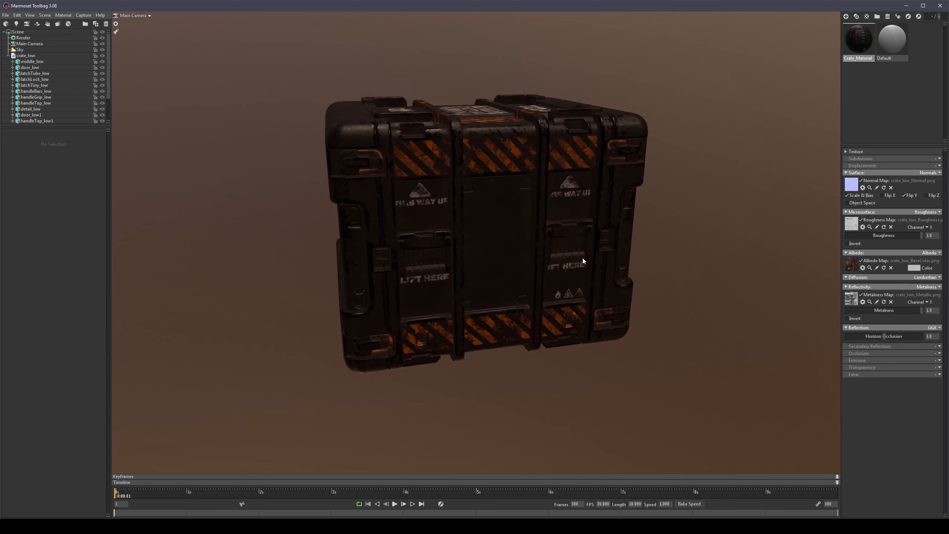
pyautogui.moveTo(582, 257); pyautogui.dragTo(459, 253)
# Step: Collapse the crate_low hierarchy and light the scene with the Desert Road sky preset after trying other presets
pyautogui.click(8, 55)
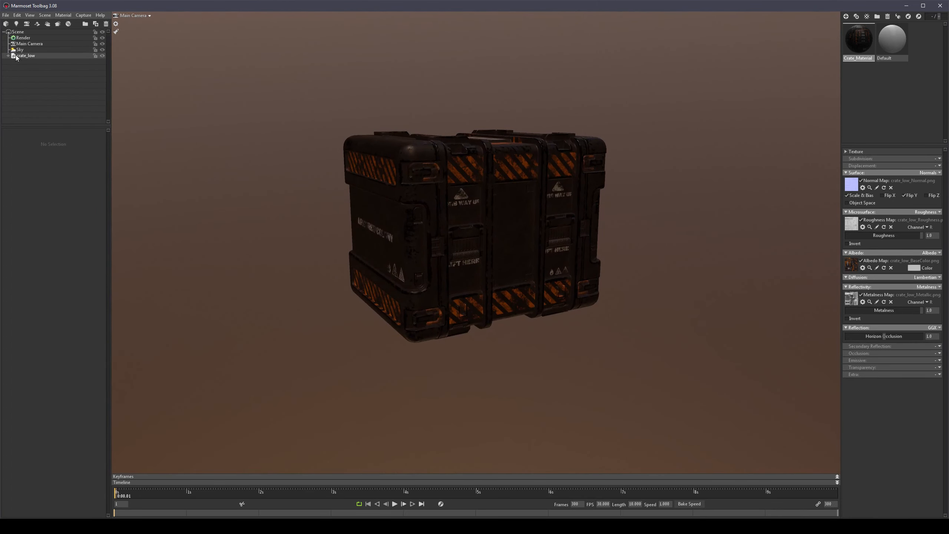
pyautogui.click(19, 49)
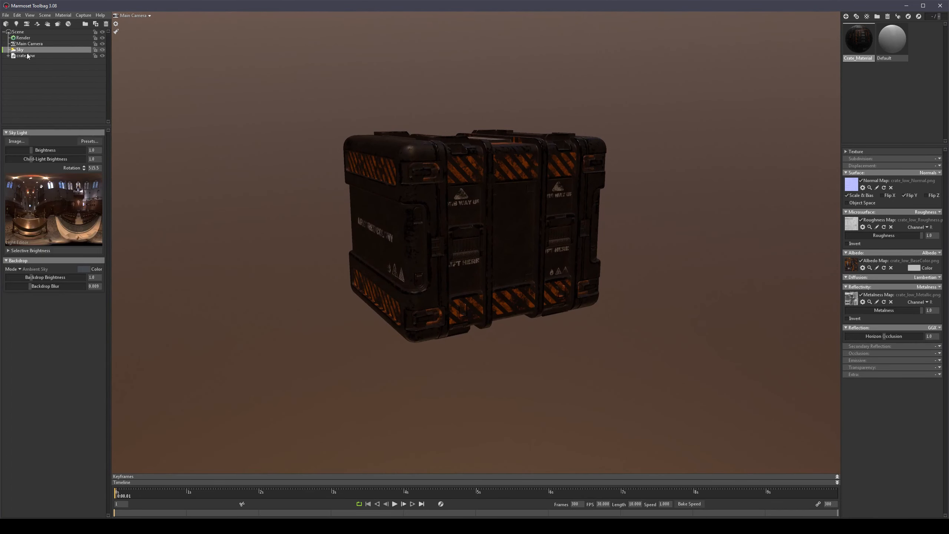
pyautogui.click(89, 141)
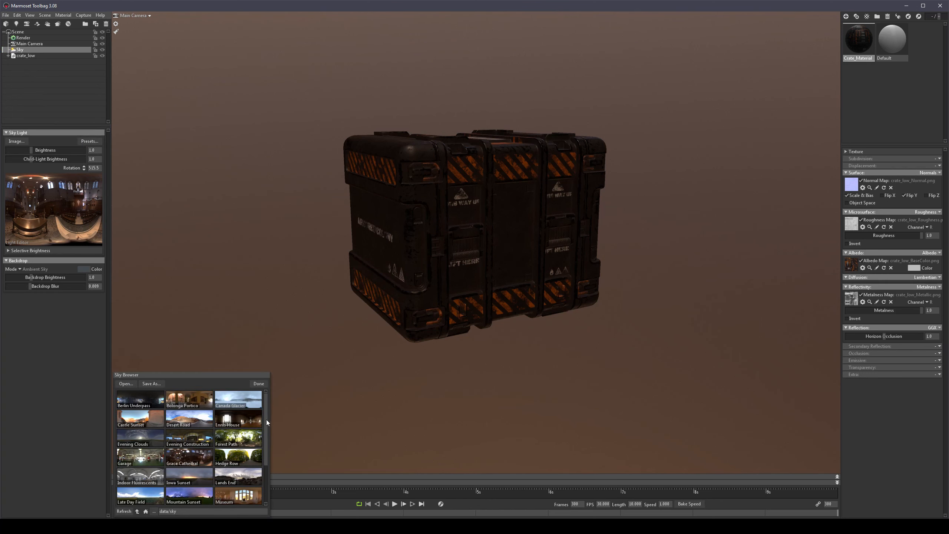
pyautogui.click(142, 399)
pyautogui.click(189, 399)
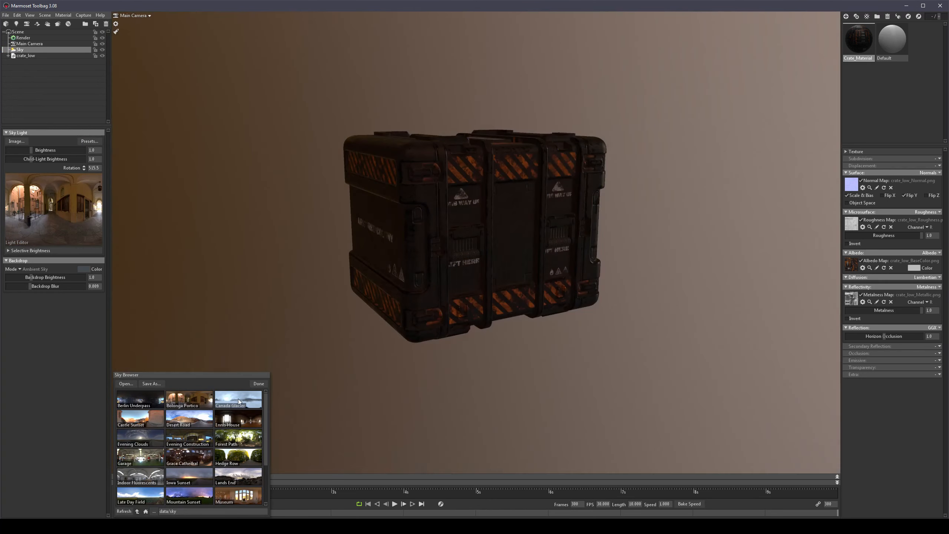
pyautogui.click(238, 400)
pyautogui.click(181, 420)
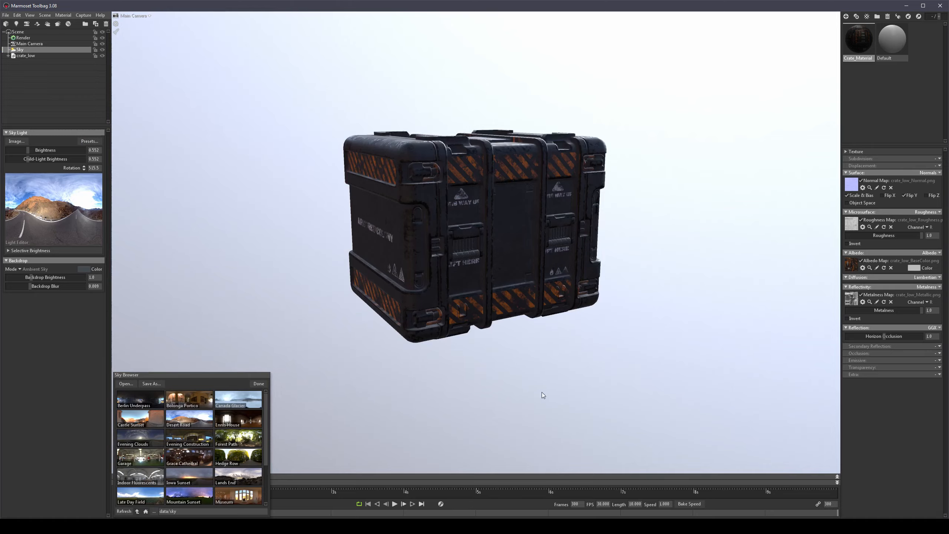
# Step: Rotate the sky lighting so the crate's front is better lit, and close the sky browser
pyautogui.keyDown('shift'); pyautogui.moveTo(542, 392); pyautogui.dragTo(675, 381, button='right'); pyautogui.keyUp('shift')
pyautogui.moveTo(406, 357); pyautogui.dragTo(346, 383)
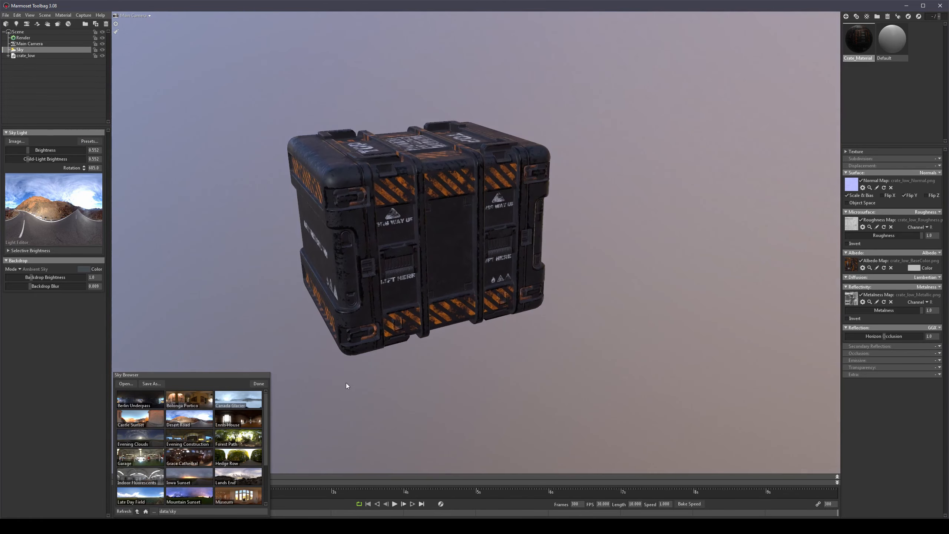
pyautogui.click(264, 385)
pyautogui.scroll(3, 447, 321)
pyautogui.moveTo(447, 321); pyautogui.dragTo(487, 330)
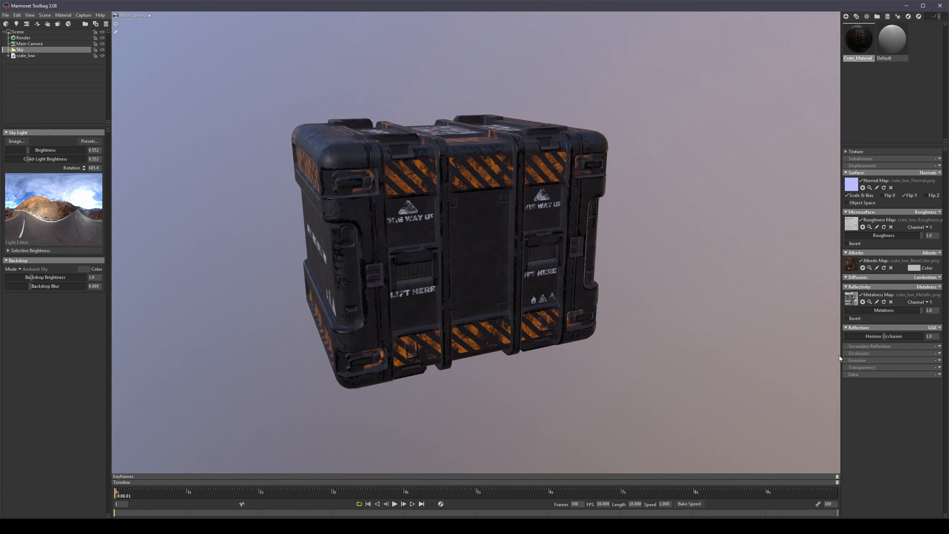
# Step: Enable Occlusion for the crate material and load crate_low_AO.png as the occlusion map
pyautogui.click(939, 354)
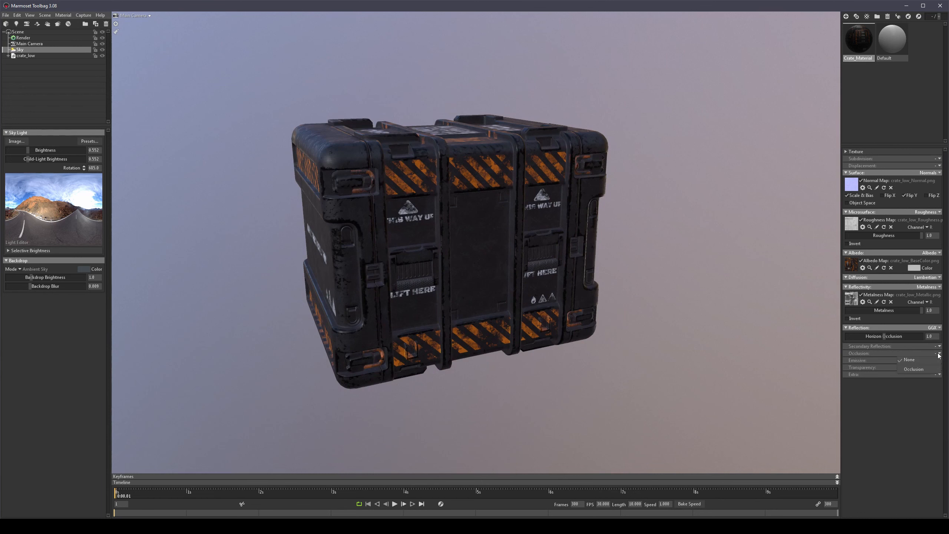
pyautogui.click(920, 369)
pyautogui.click(852, 368)
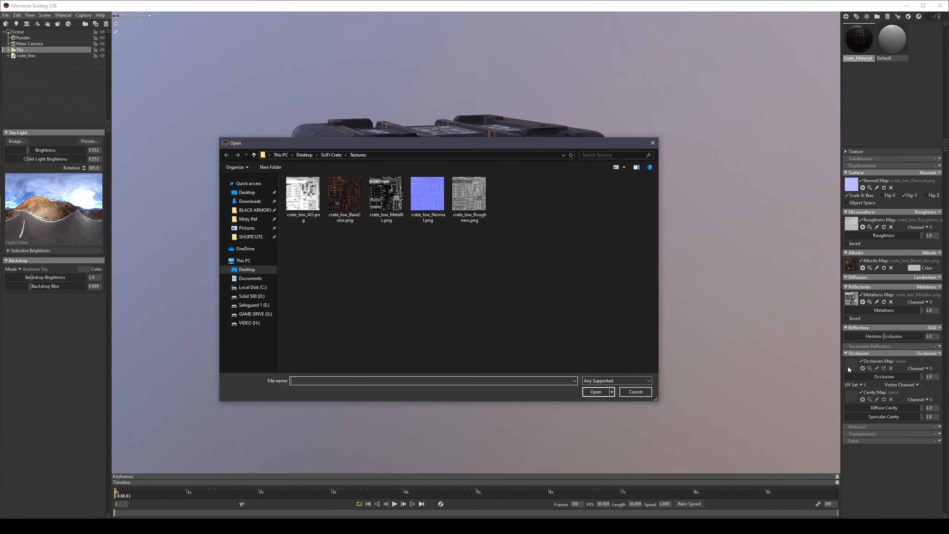
pyautogui.doubleClick(302, 193)
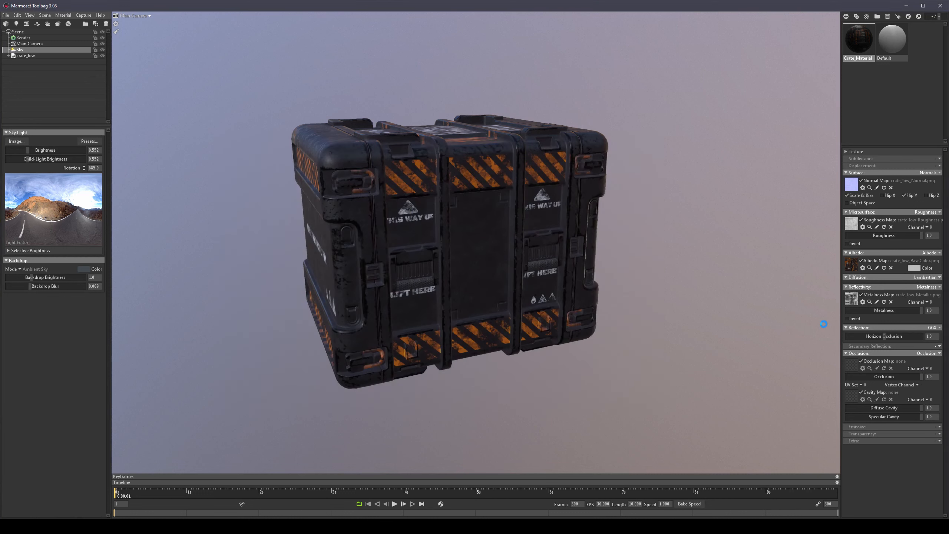
# Step: Compare the fully textured crate with the occlusion map switched on and off
pyautogui.moveTo(563, 312); pyautogui.dragTo(673, 325)
pyautogui.click(863, 361)
pyautogui.click(863, 361)
pyautogui.click(862, 361)
# Step: Isolate the ambient occlusion by disabling the normal, roughness and albedo maps and setting Metalness to 0
pyautogui.moveTo(715, 260); pyautogui.dragTo(710, 266)
pyautogui.click(862, 181)
pyautogui.click(861, 220)
pyautogui.click(862, 261)
pyautogui.click(862, 296)
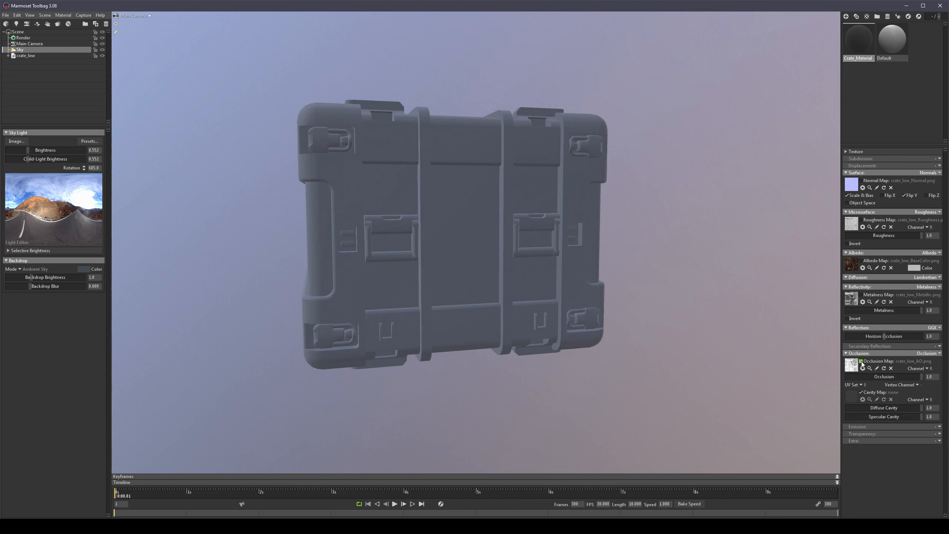
pyautogui.click(862, 295)
pyautogui.click(862, 361)
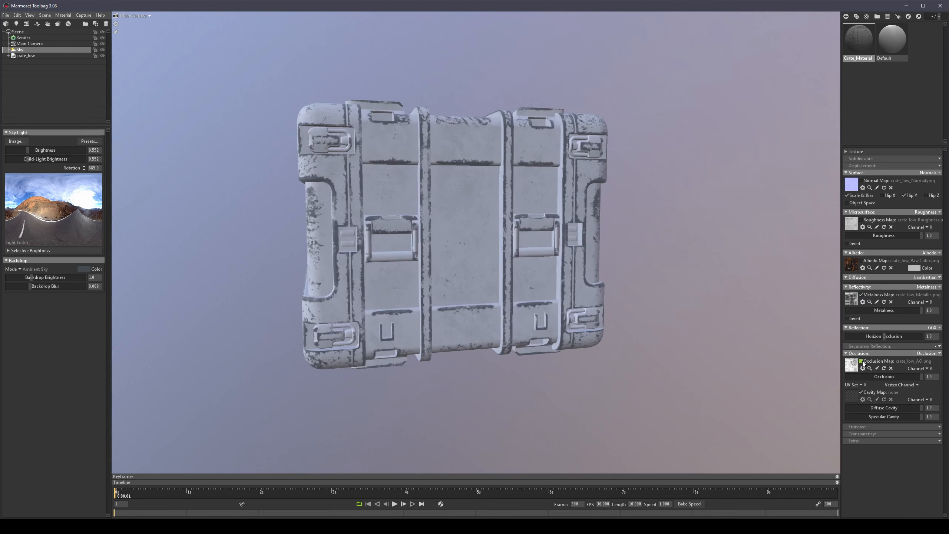
pyautogui.moveTo(920, 311); pyautogui.dragTo(837, 311)
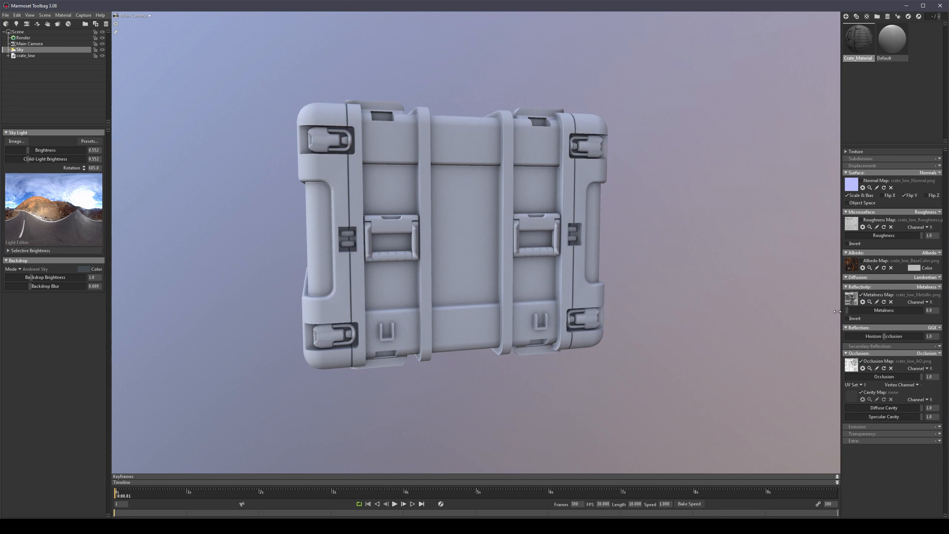
# Step: Toggle the occlusion map repeatedly on the plain crate to examine the shading it adds
pyautogui.click(863, 362)
pyautogui.click(862, 361)
pyautogui.click(863, 361)
pyautogui.click(862, 362)
pyautogui.click(863, 361)
pyautogui.click(863, 361)
# Step: Set Metalness back to 1.0 and re-enable the albedo, roughness and normal maps on the crate material
pyautogui.moveTo(850, 311); pyautogui.dragTo(928, 309)
pyautogui.click(862, 261)
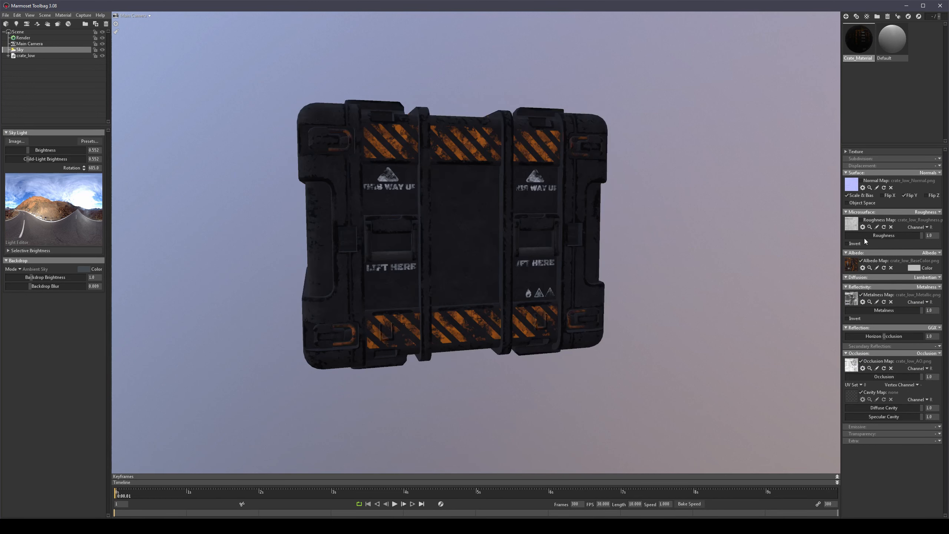
pyautogui.click(861, 219)
pyautogui.click(861, 181)
pyautogui.moveTo(662, 211); pyautogui.dragTo(626, 291)
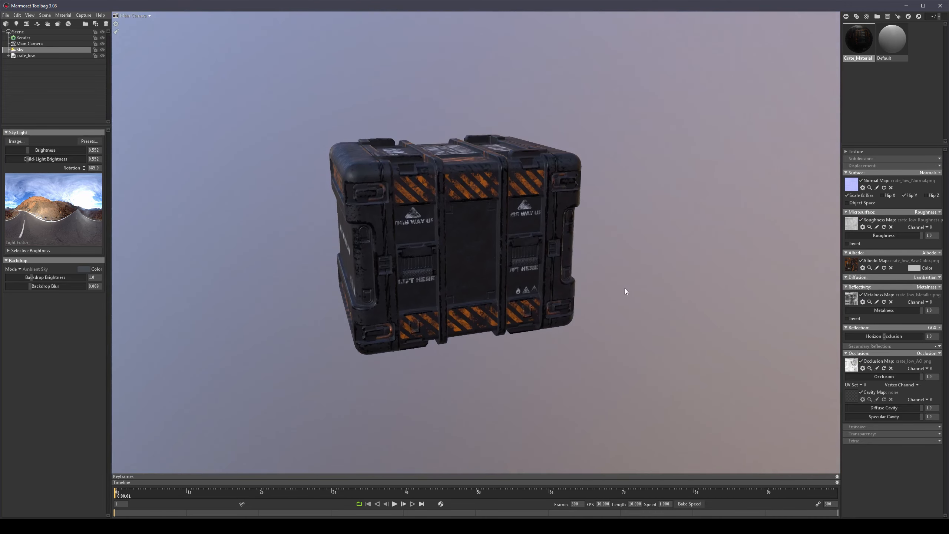
# Step: Preview the sky presets from Berlin Underpass through Forest Path on the crate
pyautogui.click(90, 141)
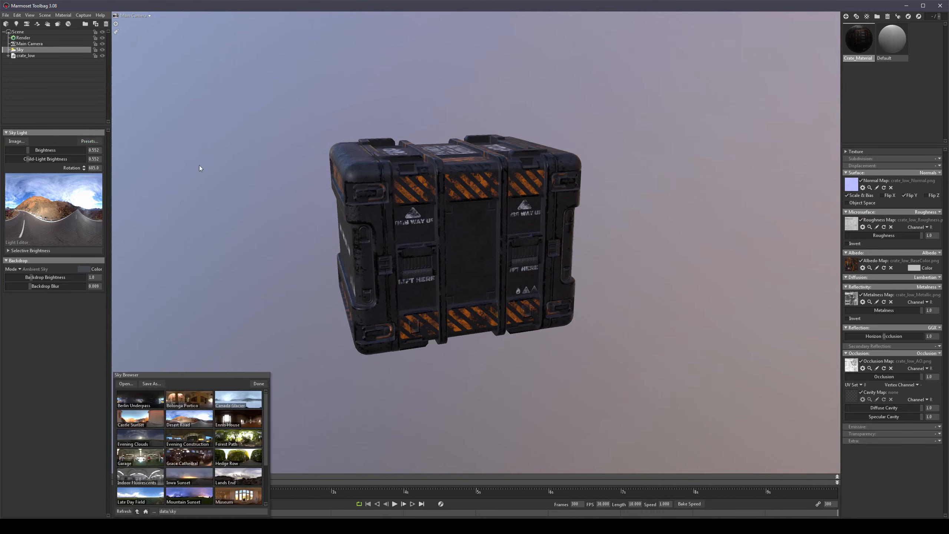
pyautogui.click(217, 415)
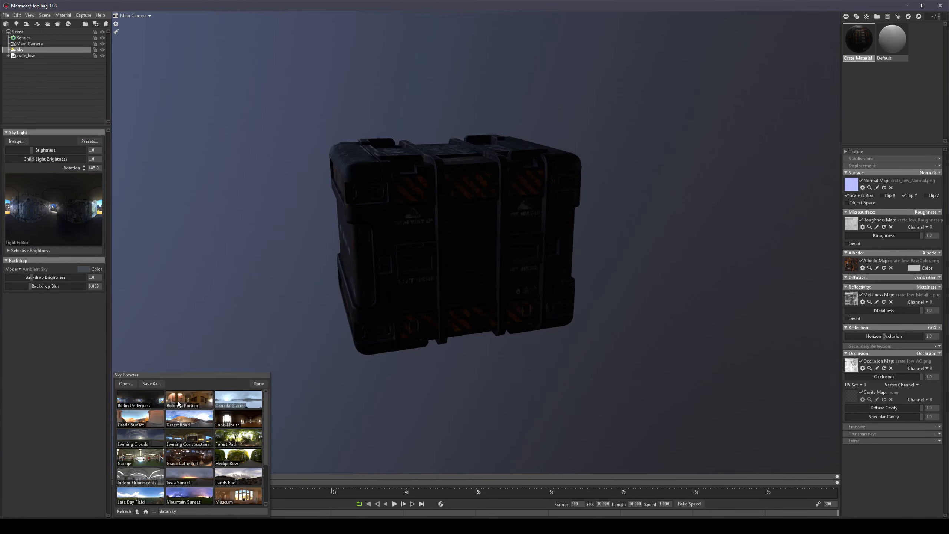
pyautogui.click(198, 403)
pyautogui.click(227, 404)
pyautogui.click(142, 423)
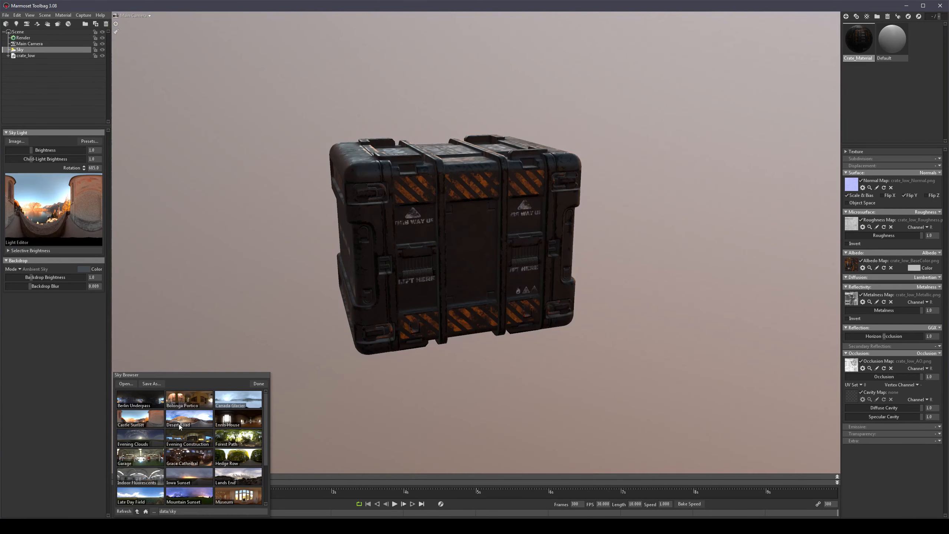
pyautogui.click(181, 426)
pyautogui.click(226, 419)
pyautogui.click(149, 435)
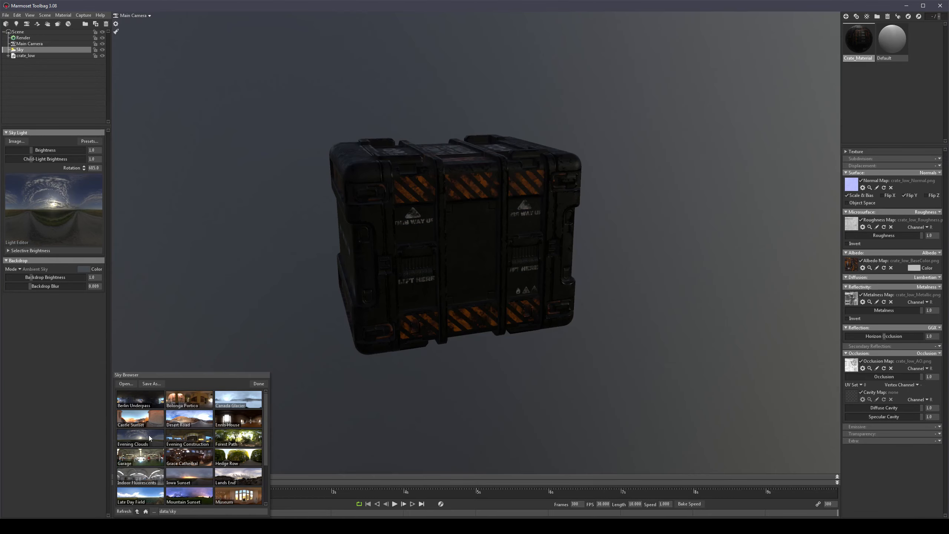
pyautogui.click(189, 438)
pyautogui.click(239, 441)
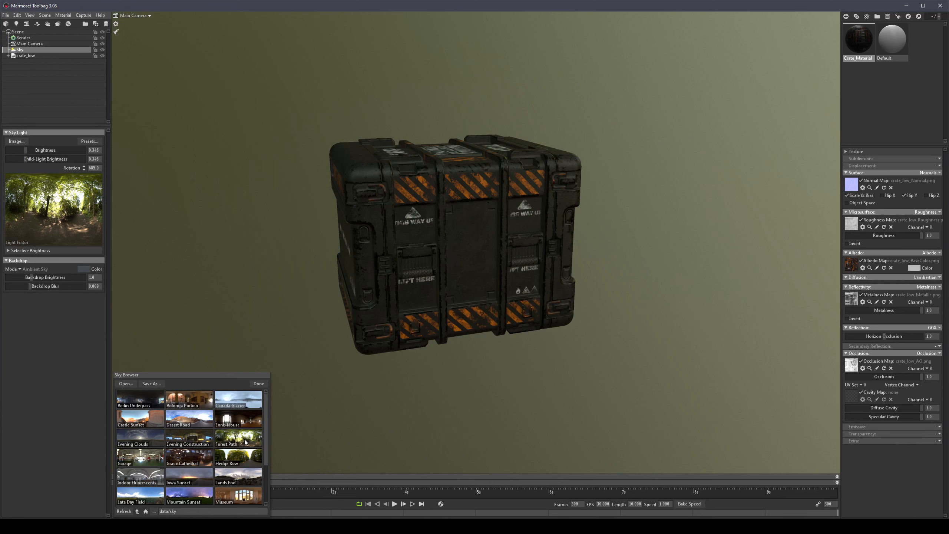
# Step: Preview the Garage, Grace Cathedral, Hedge Row and Indoor Fluorescents skies, checking the lighting on the crate's top
pyautogui.click(153, 460)
pyautogui.click(189, 458)
pyautogui.click(237, 458)
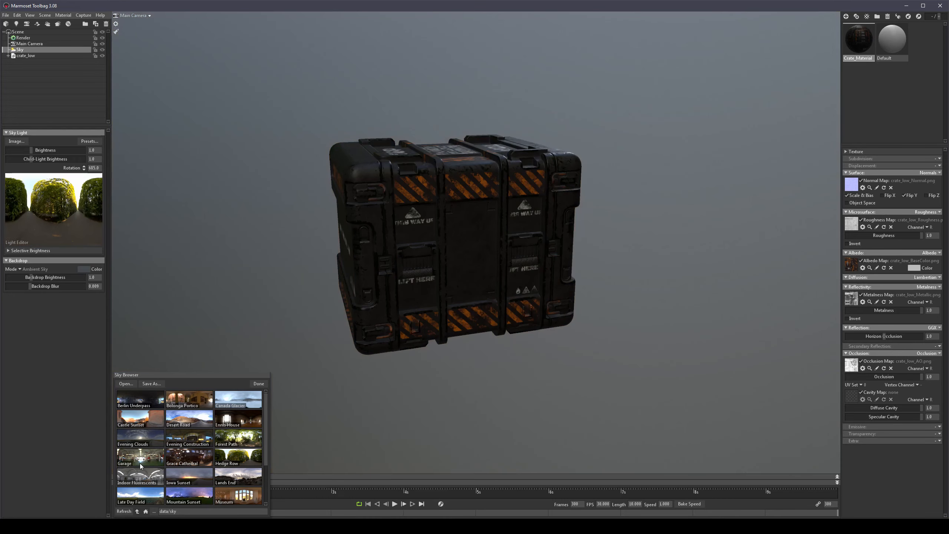
pyautogui.click(140, 463)
pyautogui.moveTo(482, 310); pyautogui.dragTo(492, 339)
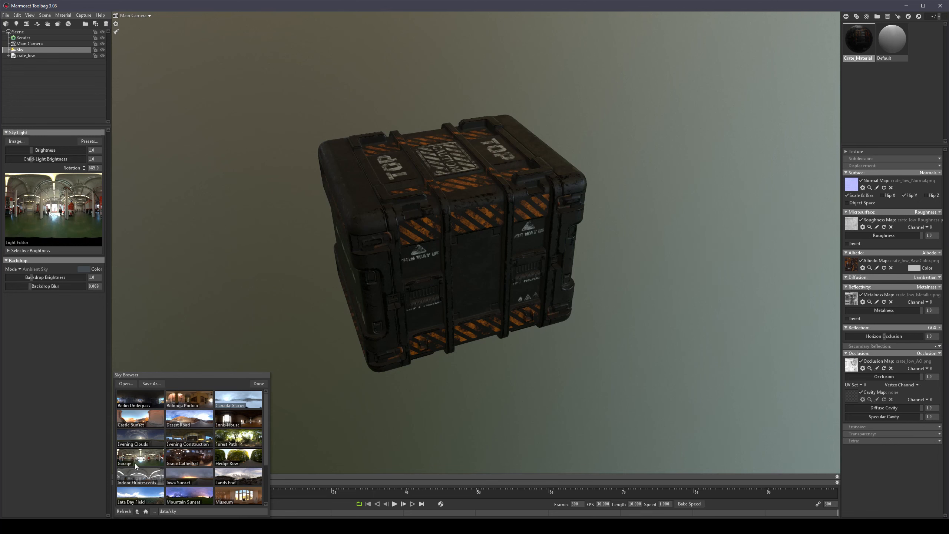
pyautogui.click(189, 452)
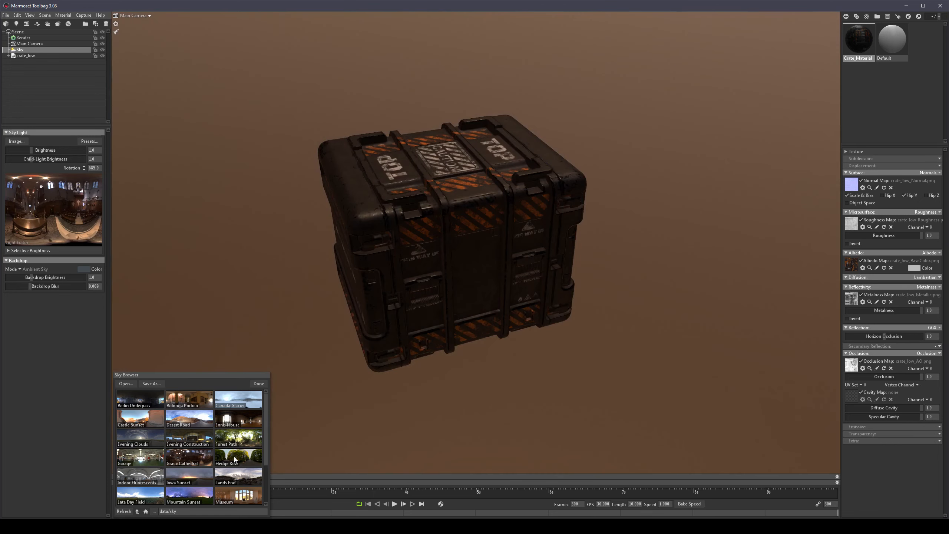
pyautogui.click(237, 457)
pyautogui.click(141, 476)
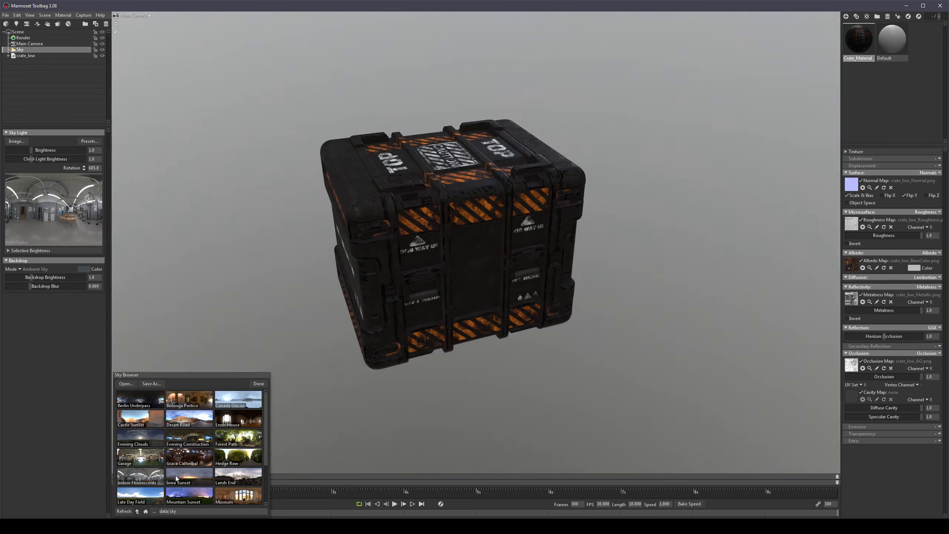
# Step: Compare the crate's lighting under the Iowa Sunset and Lands End skies
pyautogui.click(193, 478)
pyautogui.moveTo(362, 439); pyautogui.dragTo(375, 412)
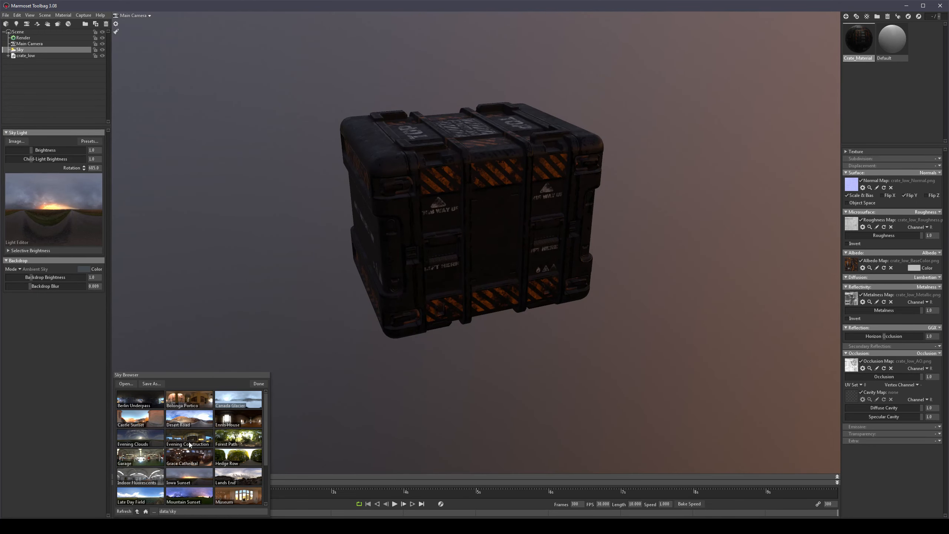
pyautogui.click(235, 481)
pyautogui.click(239, 481)
pyautogui.click(208, 482)
pyautogui.click(235, 482)
pyautogui.scroll(-2, 236, 482)
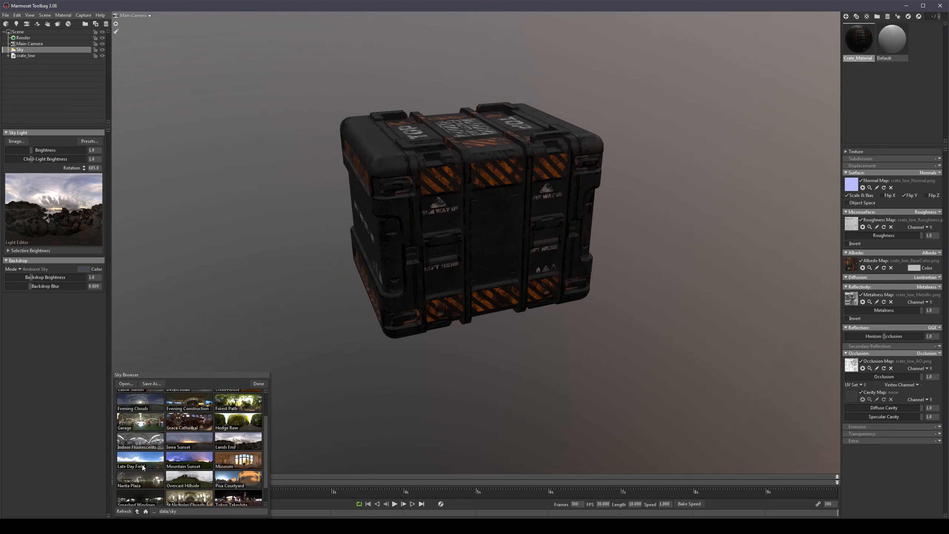
# Step: Preview the remaining skies, including Pisa Courtyard, Overcast Hillside, St Nicholas Church and Uffizi Gallery, and return to Garage
pyautogui.click(237, 482)
pyautogui.click(238, 483)
pyautogui.click(192, 481)
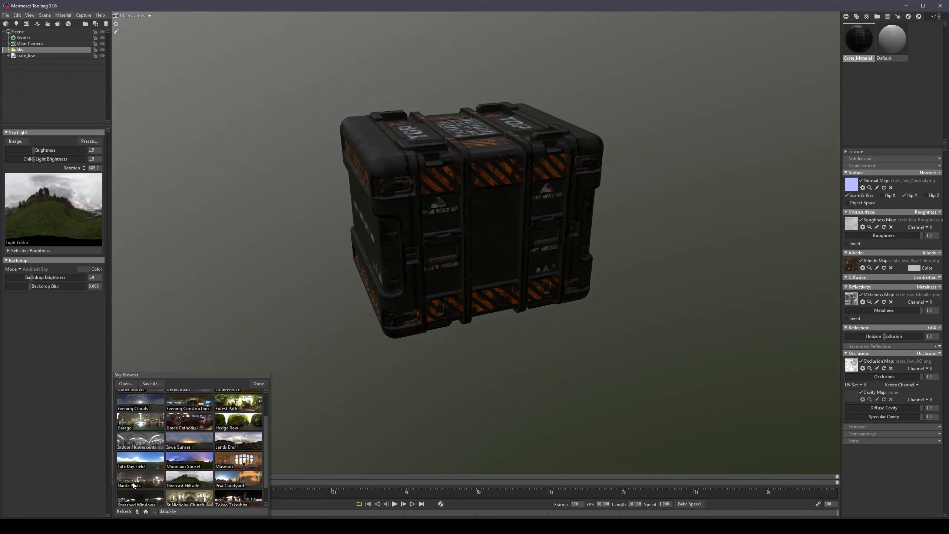
pyautogui.click(149, 481)
pyautogui.click(146, 498)
pyautogui.scroll(-1, 163, 465)
pyautogui.click(190, 477)
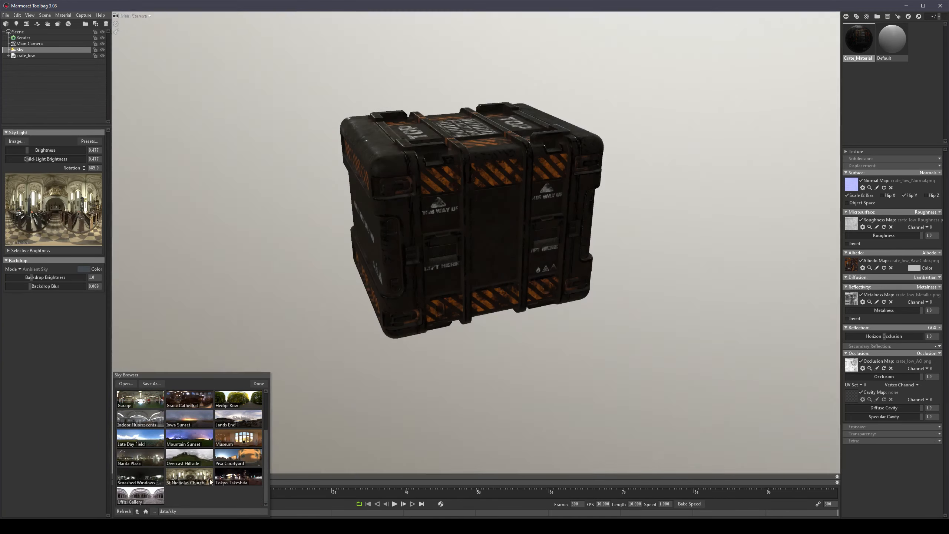
pyautogui.click(237, 477)
pyautogui.click(131, 502)
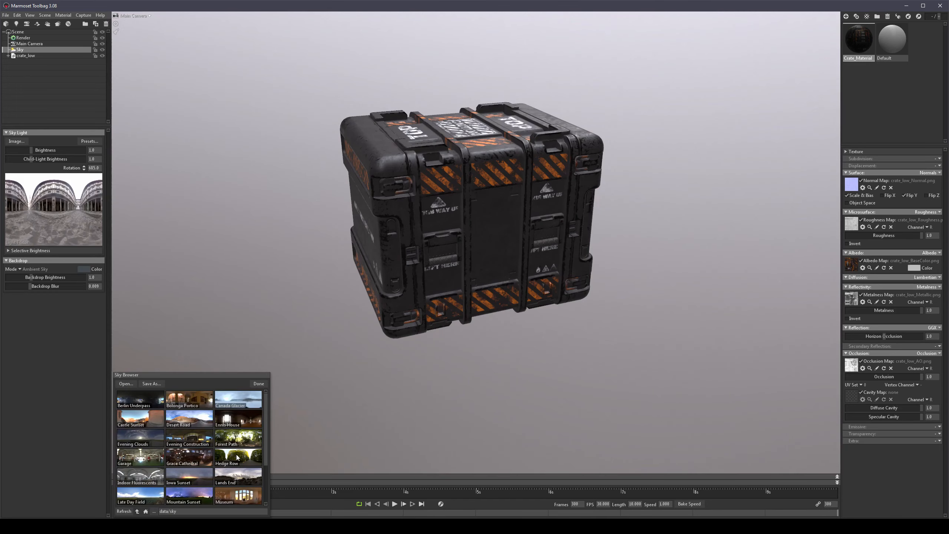
pyautogui.click(133, 400)
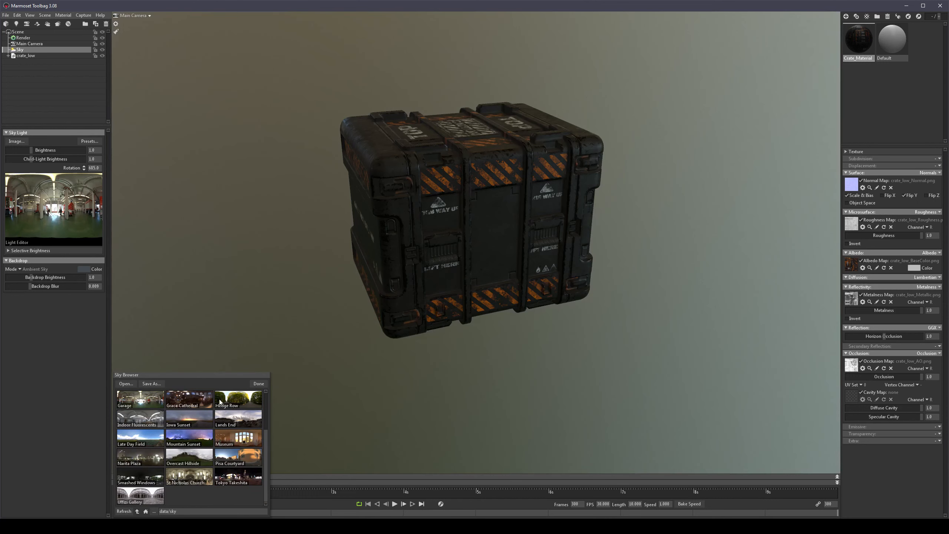
# Step: Apply the Lands End sky preset to the scene and close the sky browser
pyautogui.click(243, 418)
pyautogui.click(243, 405)
pyautogui.click(243, 419)
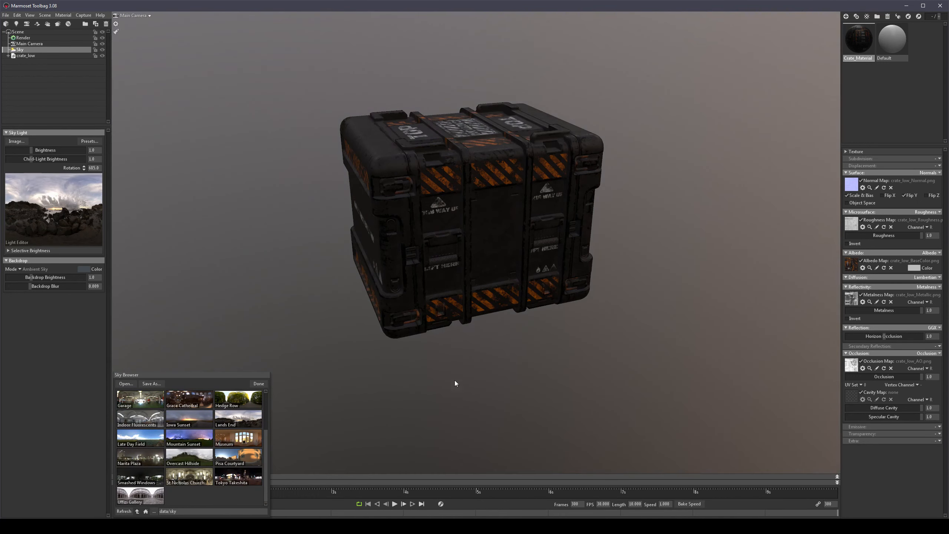
pyautogui.click(259, 384)
pyautogui.moveTo(325, 328); pyautogui.dragTo(315, 330)
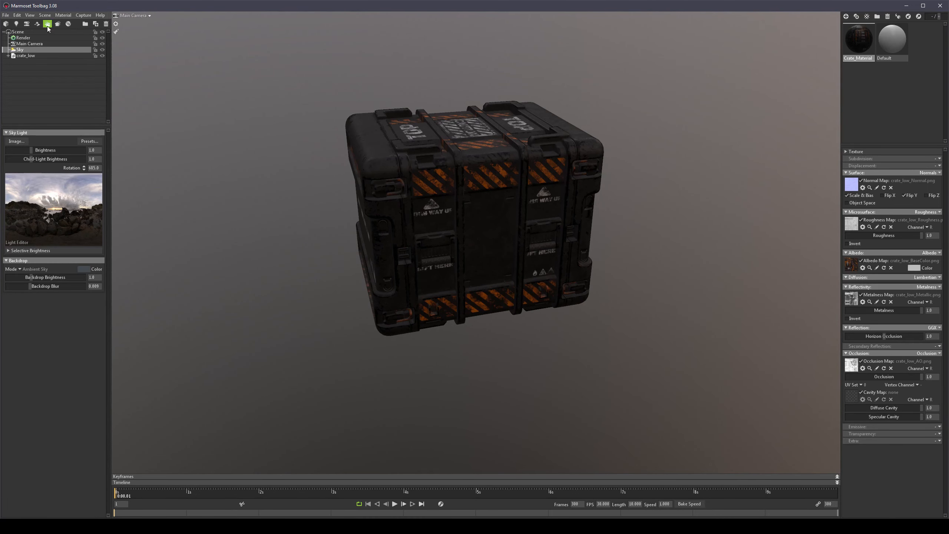
# Step: Add a light to the scene, set its type to Omni and move it to the right of the crate
pyautogui.click(16, 24)
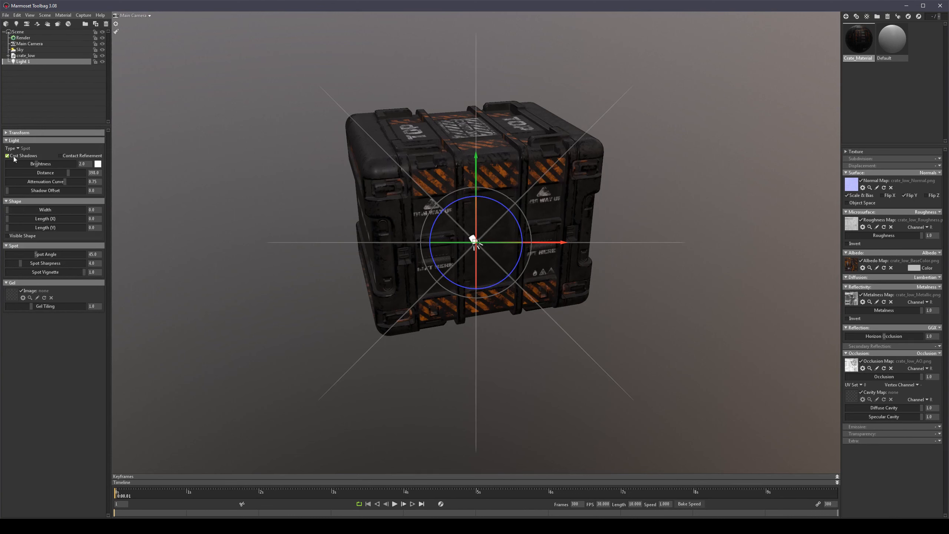
pyautogui.click(23, 148)
pyautogui.click(27, 163)
pyautogui.moveTo(476, 243); pyautogui.dragTo(640, 191)
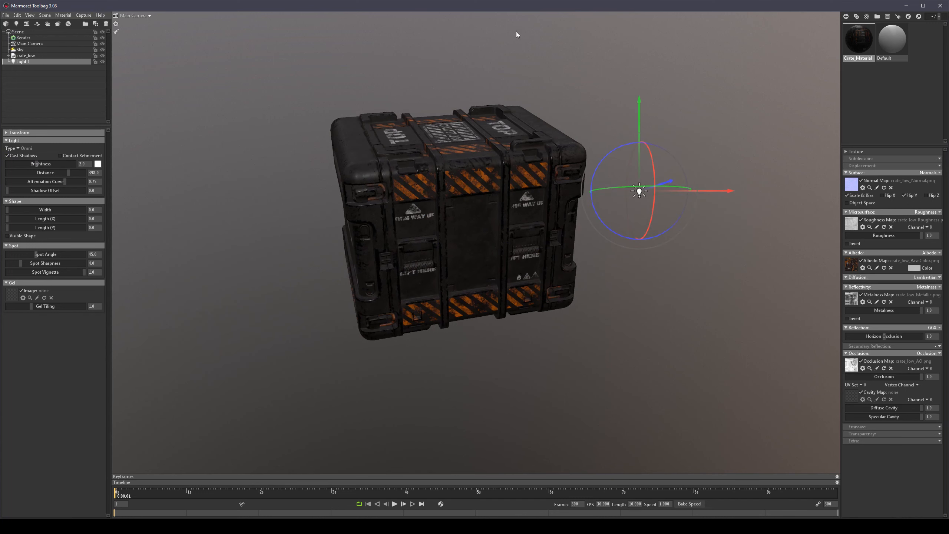
# Step: Position the omni light in front of the crate, above and beyond its right side
pyautogui.keyDown('alt'); pyautogui.moveTo(532, 238); pyautogui.dragTo(539, 212); pyautogui.keyUp('alt')
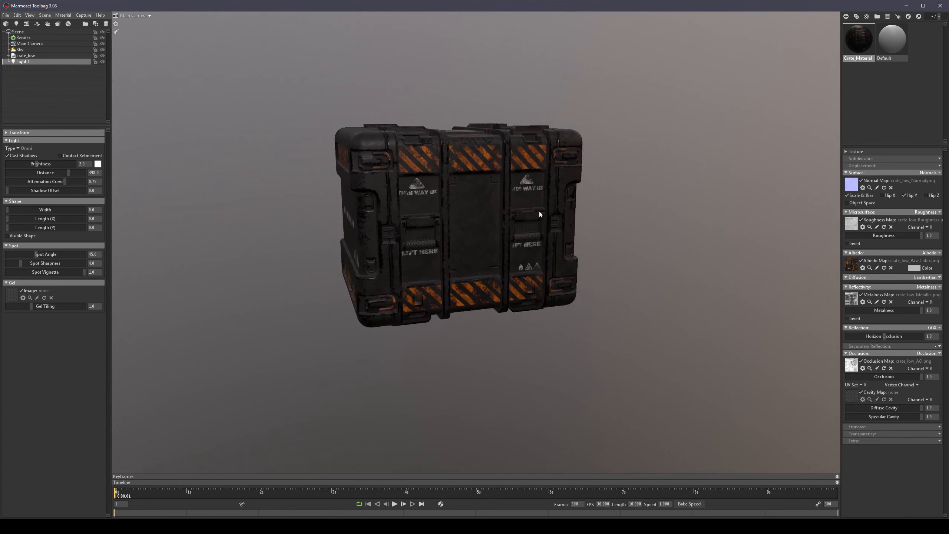
pyautogui.scroll(-6, 542, 207)
pyautogui.moveTo(481, 199); pyautogui.dragTo(572, 95)
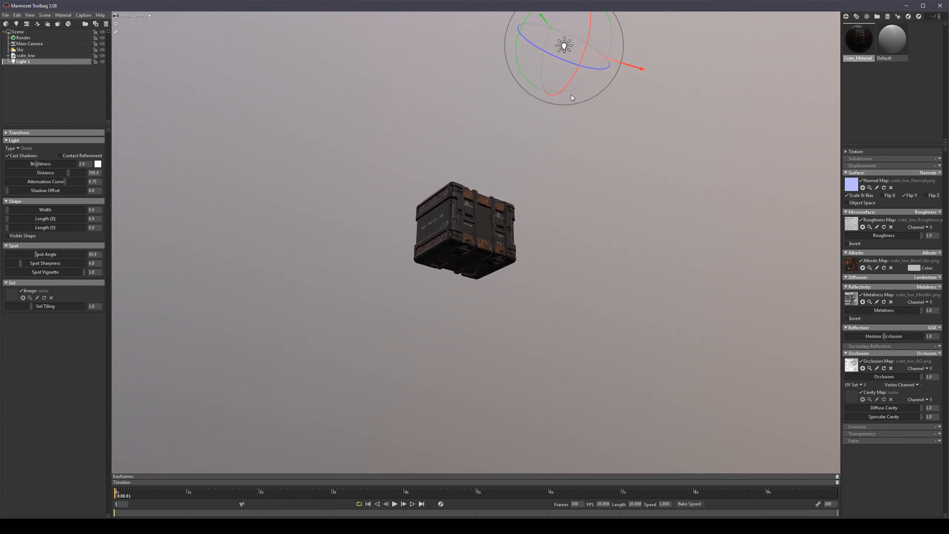
pyautogui.moveTo(566, 46); pyautogui.dragTo(561, 179)
pyautogui.moveTo(469, 87); pyautogui.dragTo(529, 170)
pyautogui.moveTo(600, 326); pyautogui.dragTo(583, 224)
pyautogui.moveTo(535, 400); pyautogui.dragTo(460, 312)
pyautogui.moveTo(444, 244); pyautogui.dragTo(510, 262, button='right')
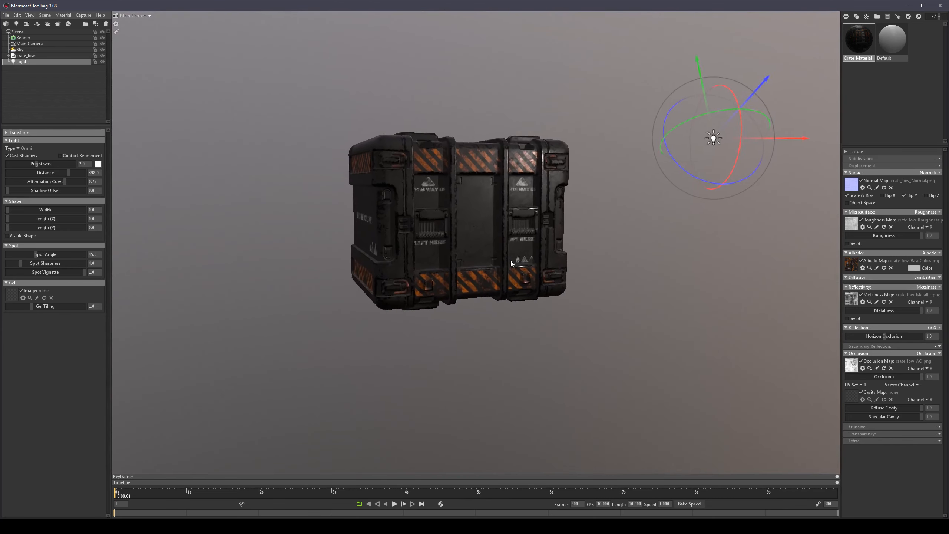
# Step: Fine-tune the omni light's position near the crate's upper right front corner
pyautogui.moveTo(510, 262); pyautogui.dragTo(517, 267, button='middle')
pyautogui.moveTo(517, 268); pyautogui.dragTo(509, 218)
pyautogui.moveTo(509, 218); pyautogui.dragTo(509, 222, button='middle')
pyautogui.moveTo(480, 196); pyautogui.dragTo(493, 219)
pyautogui.moveTo(729, 208); pyautogui.dragTo(631, 197)
pyautogui.keyDown('alt'); pyautogui.moveTo(614, 253); pyautogui.dragTo(608, 180); pyautogui.keyUp('alt')
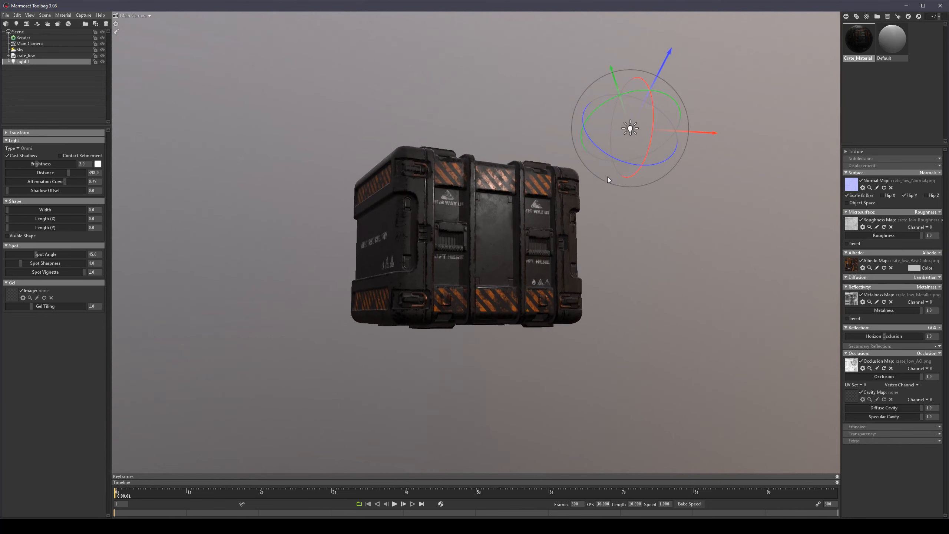
pyautogui.moveTo(633, 131); pyautogui.dragTo(672, 148)
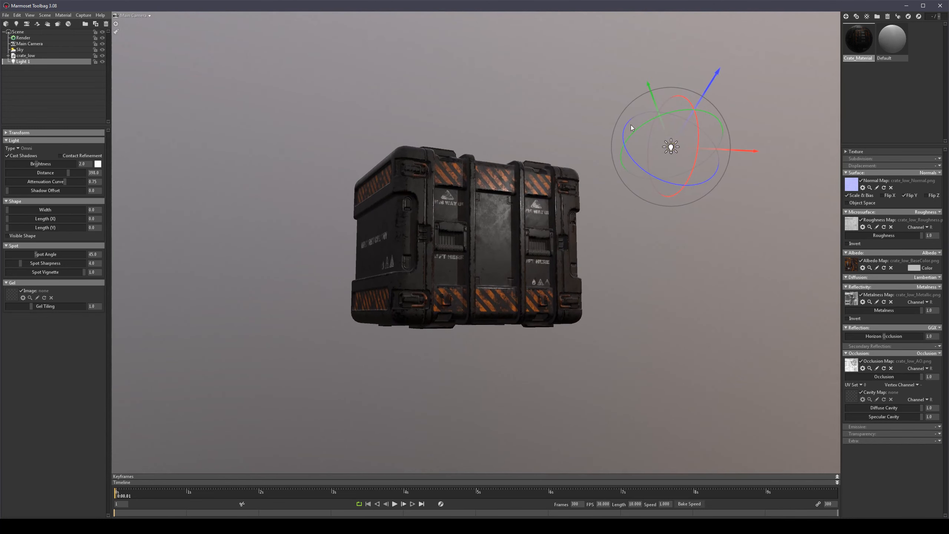
# Step: Duplicate the omni light and place the copy to the upper left of the crate, lighting its left side
pyautogui.moveTo(710, 87); pyautogui.dragTo(271, 155)
pyautogui.hotkey('ctrl', 'd')
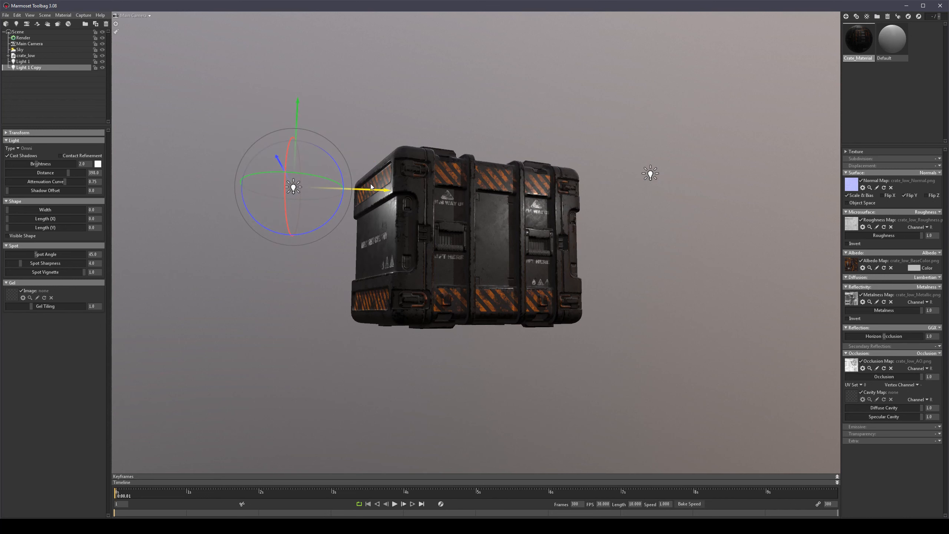
pyautogui.moveTo(370, 187); pyautogui.dragTo(325, 186)
pyautogui.moveTo(249, 124); pyautogui.dragTo(251, 100)
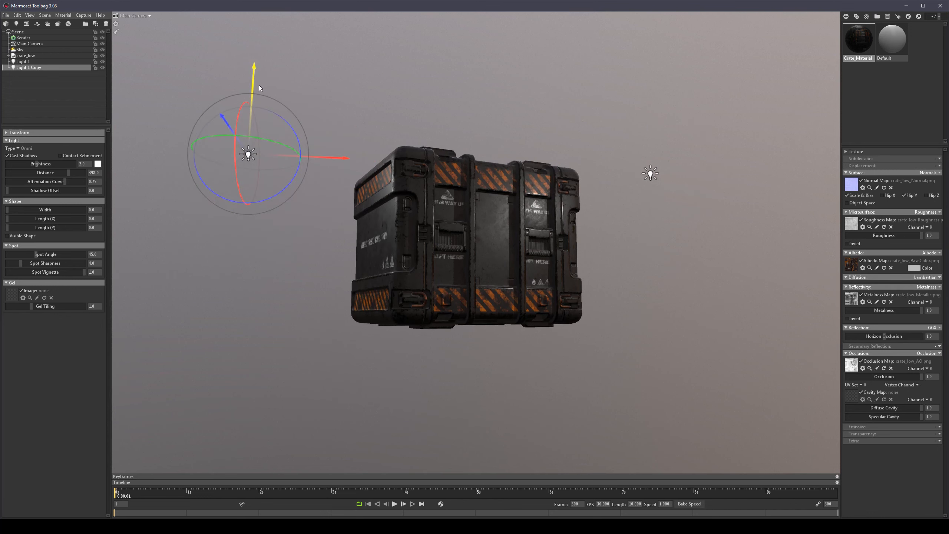
pyautogui.moveTo(227, 134)
pyautogui.mouseDown()
pyautogui.moveTo(235, 164)
pyautogui.moveTo(237, 141)
pyautogui.moveTo(247, 158)
pyautogui.moveTo(228, 175)
pyautogui.moveTo(203, 151)
pyautogui.moveTo(221, 138)
pyautogui.mouseUp()
pyautogui.moveTo(250, 109); pyautogui.dragTo(252, 93)
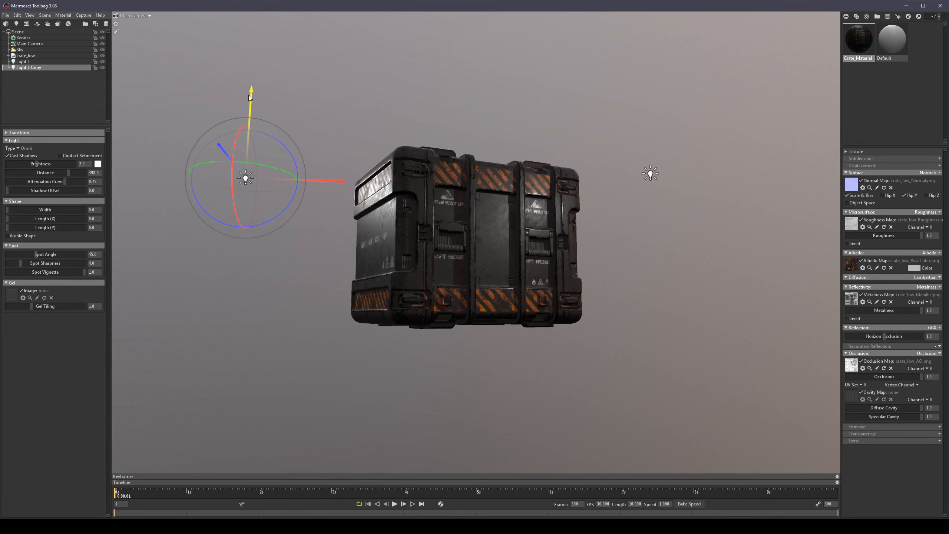
# Step: Duplicate the left light and place the new copy centrally behind and above the crate
pyautogui.hotkey('ctrl', 'd')
pyautogui.moveTo(335, 141); pyautogui.dragTo(394, 214)
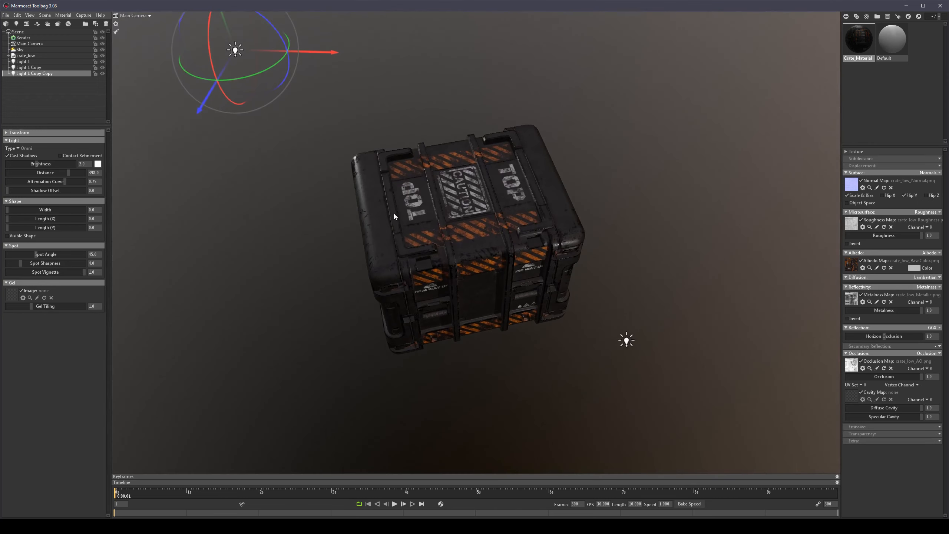
pyautogui.moveTo(353, 59); pyautogui.dragTo(534, 76)
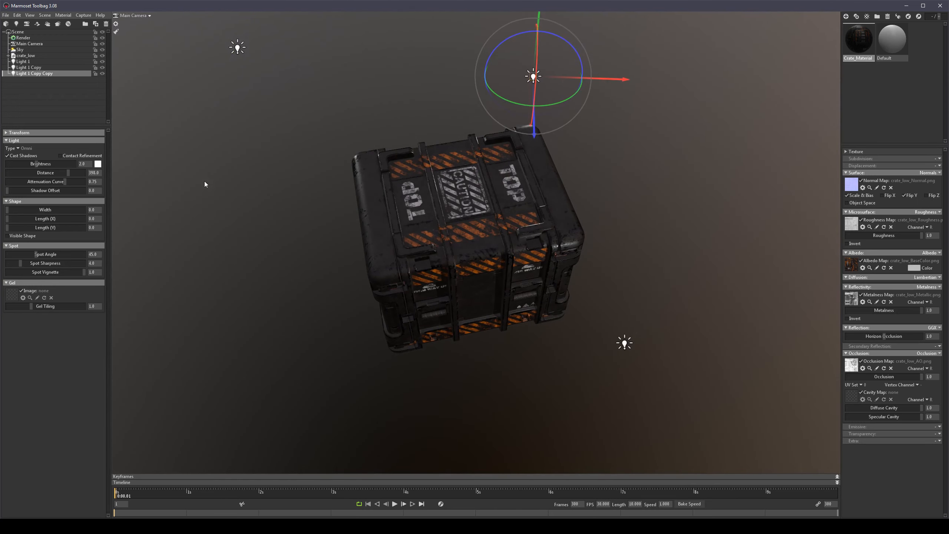
pyautogui.moveTo(205, 181); pyautogui.dragTo(216, 114)
pyautogui.moveTo(480, 180); pyautogui.dragTo(495, 119)
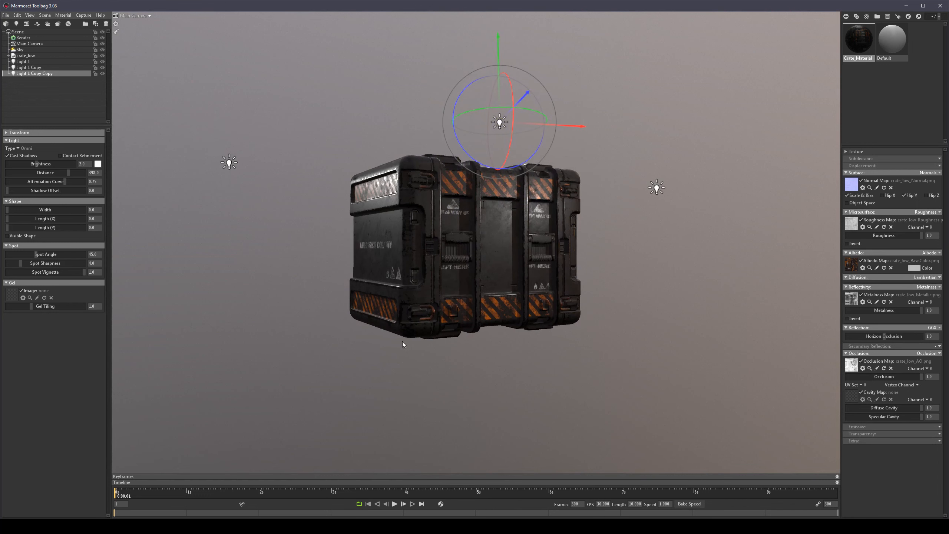
# Step: Hide the sky and reposition the third light higher above the crate as a top light
pyautogui.click(102, 49)
pyautogui.moveTo(498, 75); pyautogui.dragTo(490, 126)
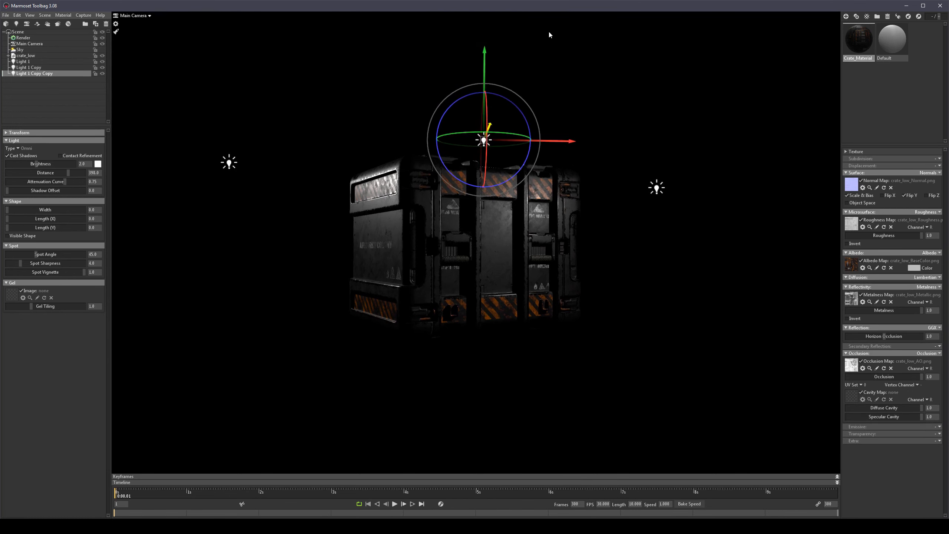
pyautogui.moveTo(550, 32); pyautogui.dragTo(534, 52)
pyautogui.hotkey('ctrl', 'z')
pyautogui.keyDown('alt'); pyautogui.moveTo(503, 93); pyautogui.dragTo(589, 41); pyautogui.keyUp('alt')
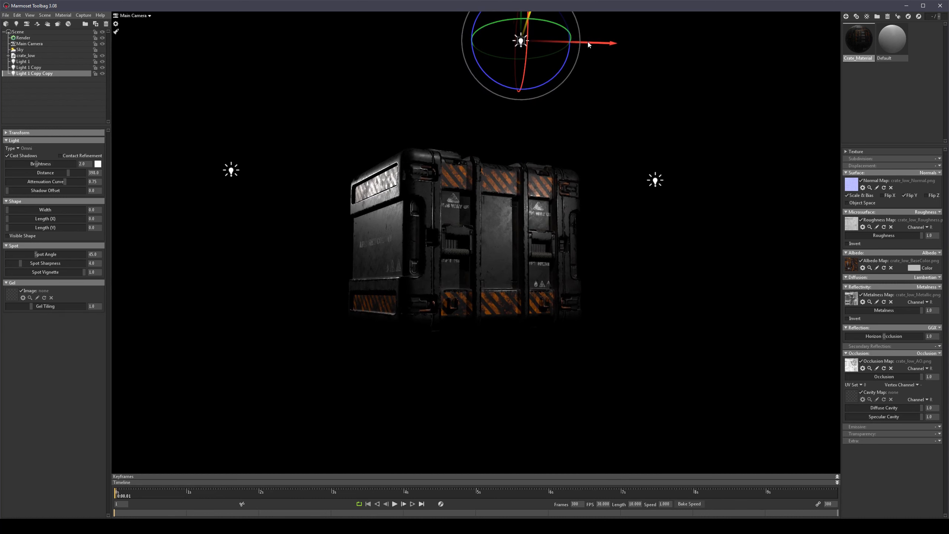
pyautogui.moveTo(521, 40); pyautogui.dragTo(523, 68)
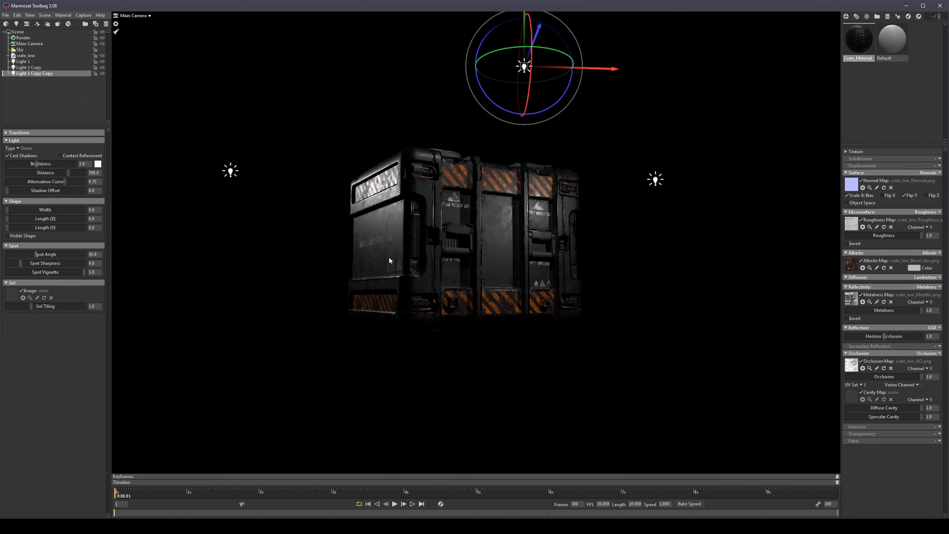
# Step: Dim the left omni light to a brightness of 0.353 and tint it pale pink
pyautogui.scroll(3, 389, 258)
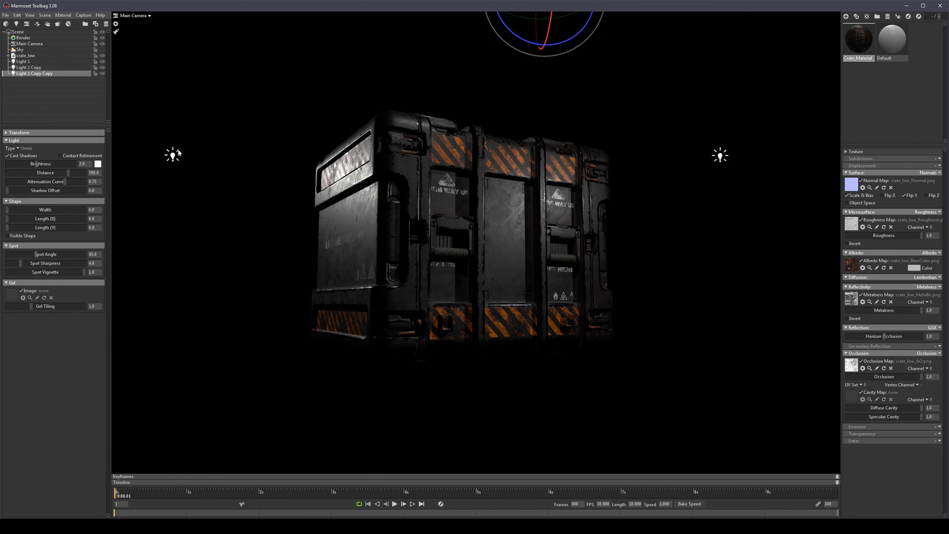
pyautogui.click(174, 154)
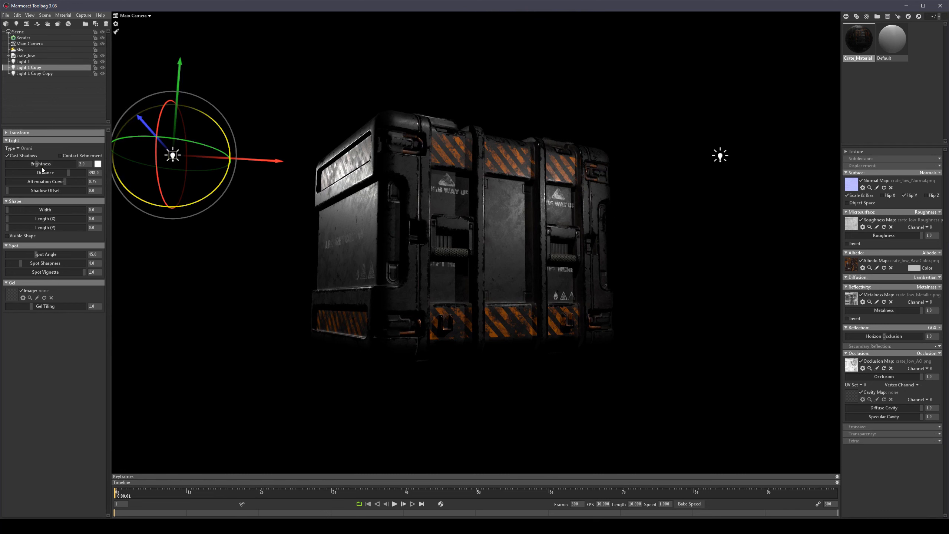
pyautogui.moveTo(38, 164); pyautogui.dragTo(28, 164)
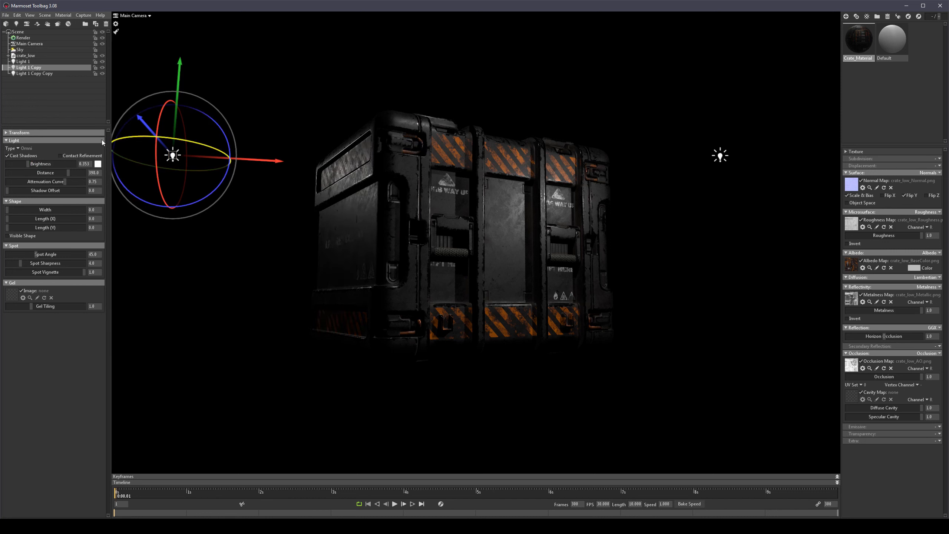
pyautogui.click(97, 164)
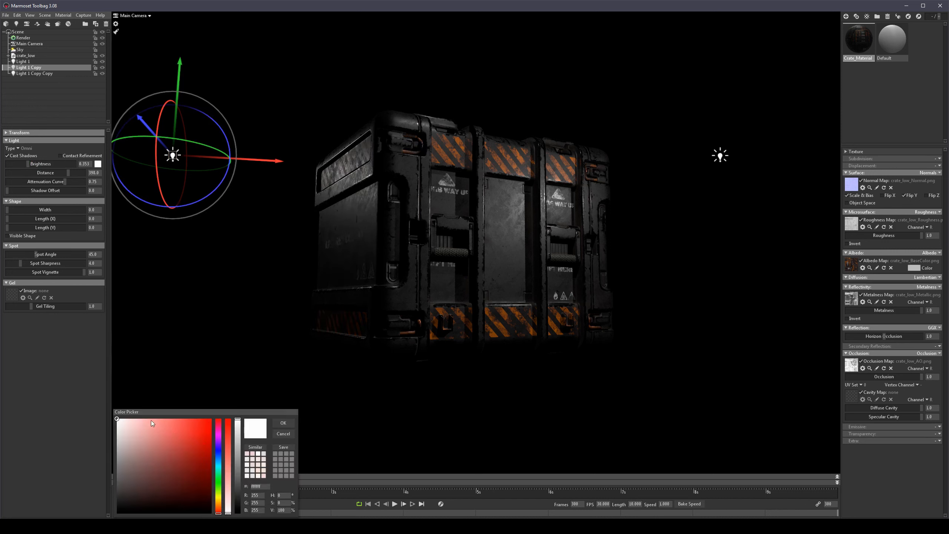
pyautogui.moveTo(139, 421); pyautogui.dragTo(136, 410)
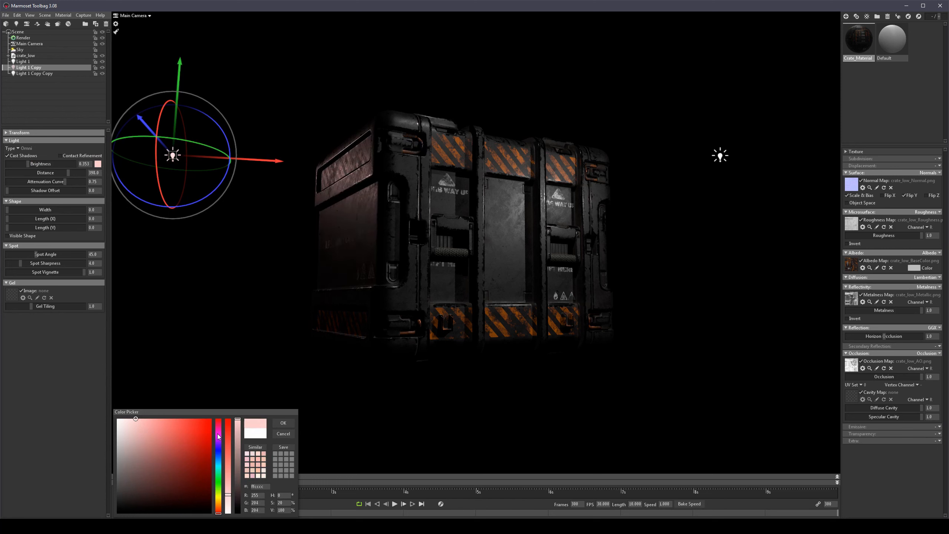
pyautogui.moveTo(219, 418)
pyautogui.mouseDown()
pyautogui.moveTo(219, 432)
pyautogui.moveTo(219, 422)
pyautogui.mouseUp()
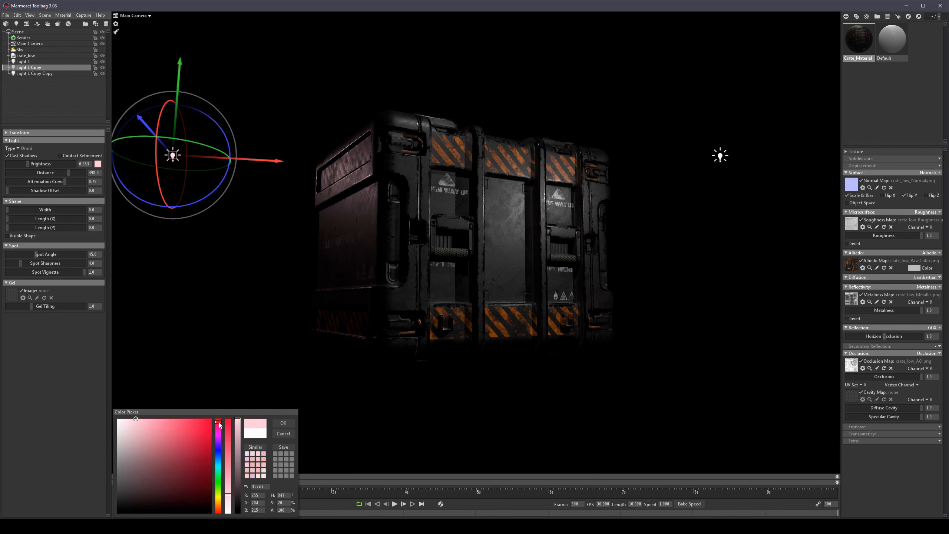
# Step: Tint the omni light on the crate's right side pale blue-violet
pyautogui.click(725, 158)
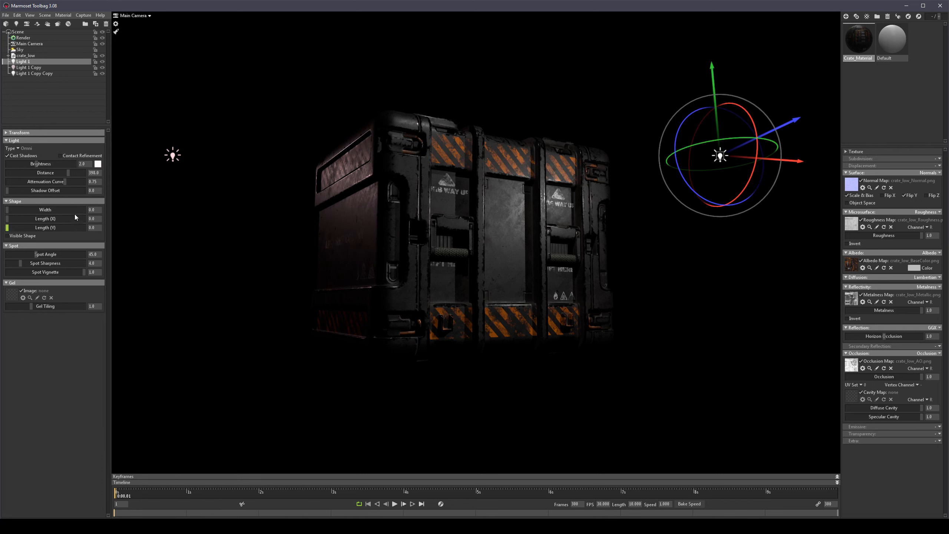
pyautogui.click(98, 164)
pyautogui.click(218, 452)
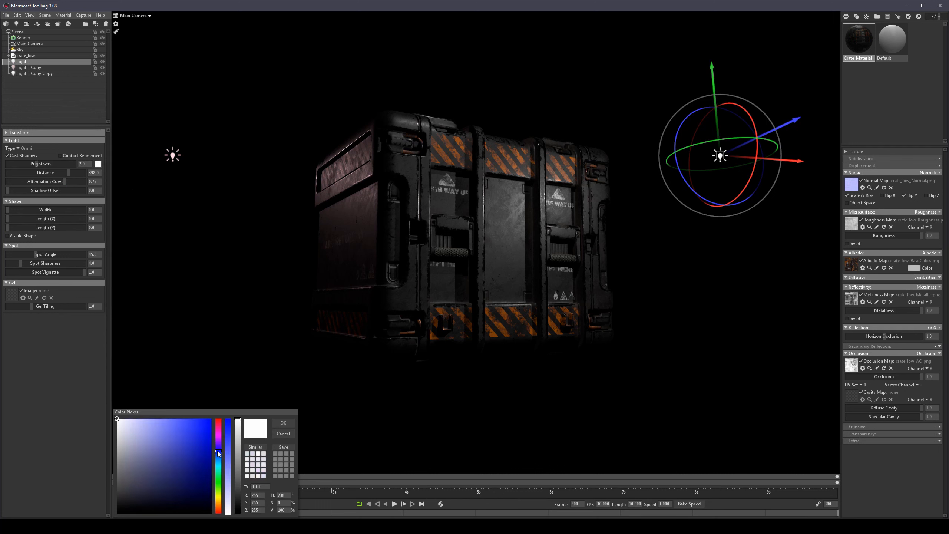
pyautogui.moveTo(134, 420); pyautogui.dragTo(141, 411)
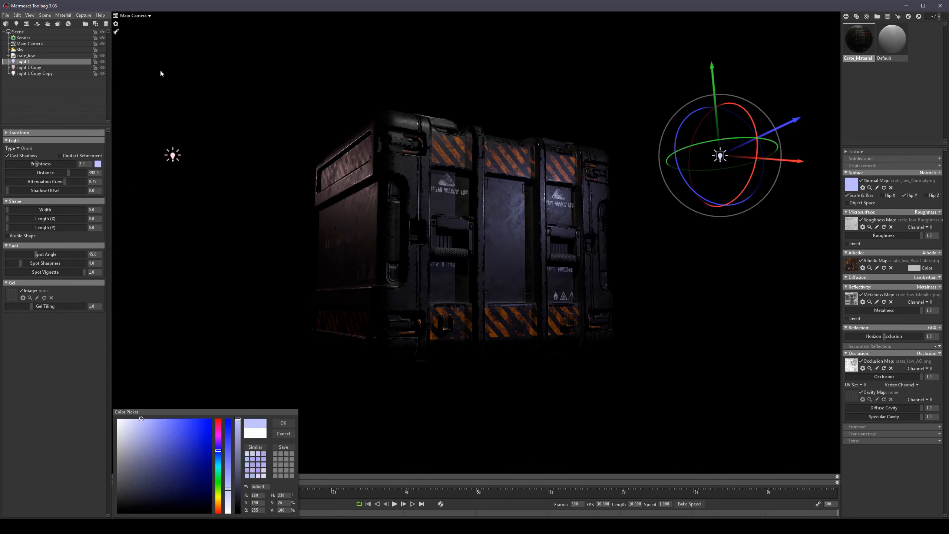
# Step: Give the top omni light a pale warm yellow tint
pyautogui.click(33, 74)
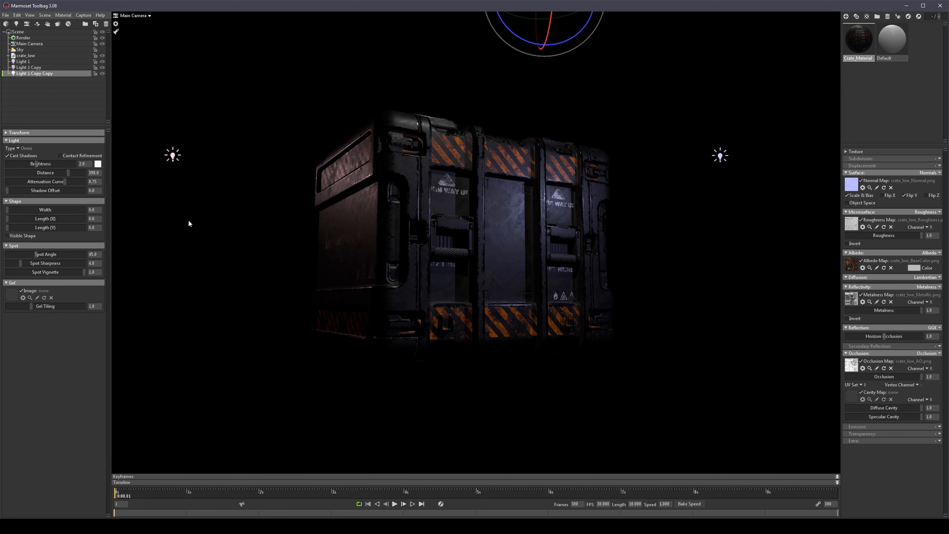
pyautogui.click(99, 166)
pyautogui.moveTo(222, 488); pyautogui.dragTo(221, 505)
pyautogui.moveTo(138, 422)
pyautogui.mouseDown()
pyautogui.moveTo(123, 418)
pyautogui.moveTo(142, 409)
pyautogui.moveTo(113, 403)
pyautogui.moveTo(126, 407)
pyautogui.mouseUp()
pyautogui.click(599, 126)
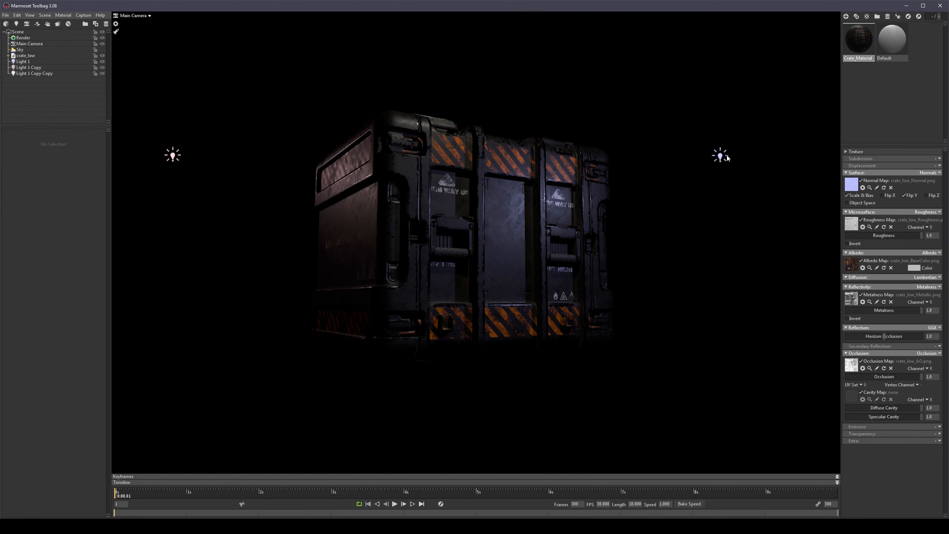
# Step: Reposition the top light above and slightly to the right of the crate's centre
pyautogui.click(47, 74)
pyautogui.moveTo(561, 56); pyautogui.dragTo(559, 104, button='middle')
pyautogui.moveTo(544, 34); pyautogui.dragTo(541, 80)
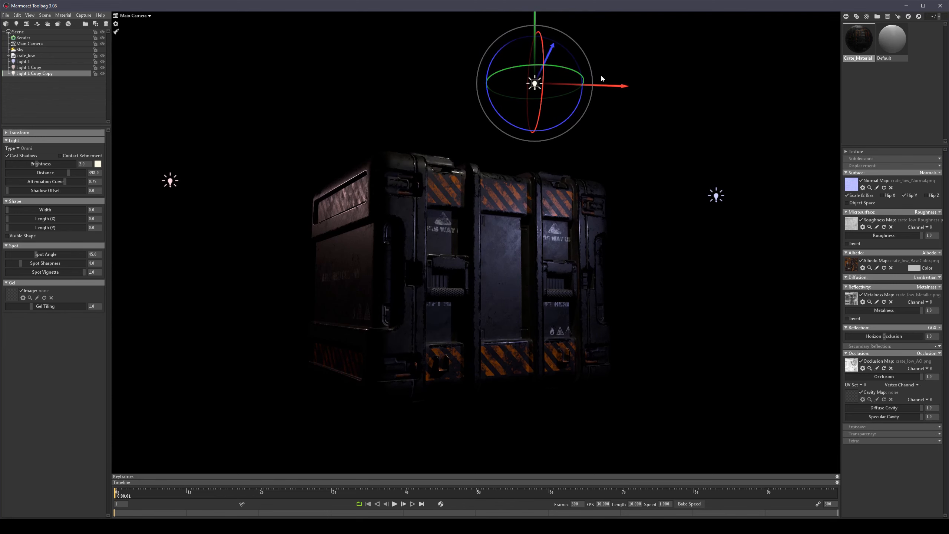
pyautogui.moveTo(612, 87); pyautogui.dragTo(655, 88)
pyautogui.moveTo(599, 59); pyautogui.dragTo(590, 70)
pyautogui.moveTo(506, 210); pyautogui.dragTo(503, 187)
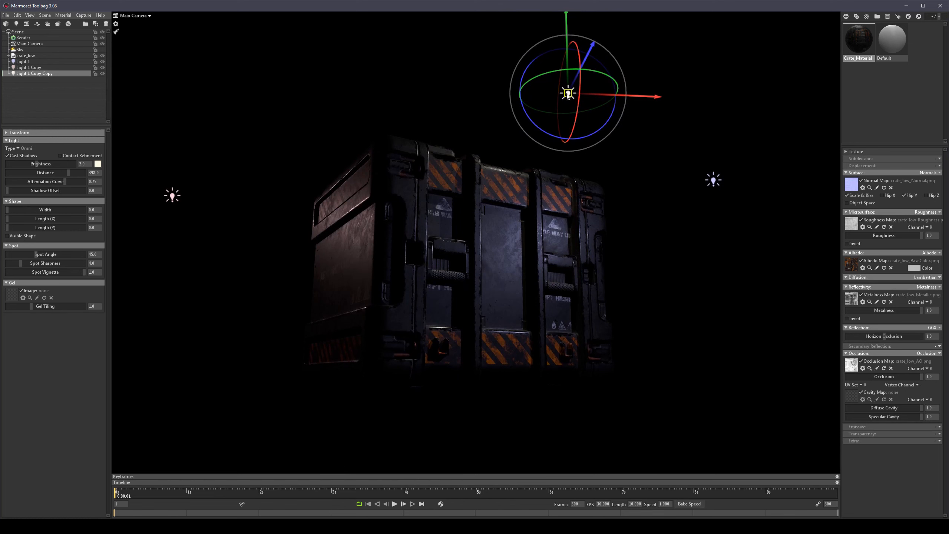
pyautogui.moveTo(568, 95); pyautogui.dragTo(565, 62)
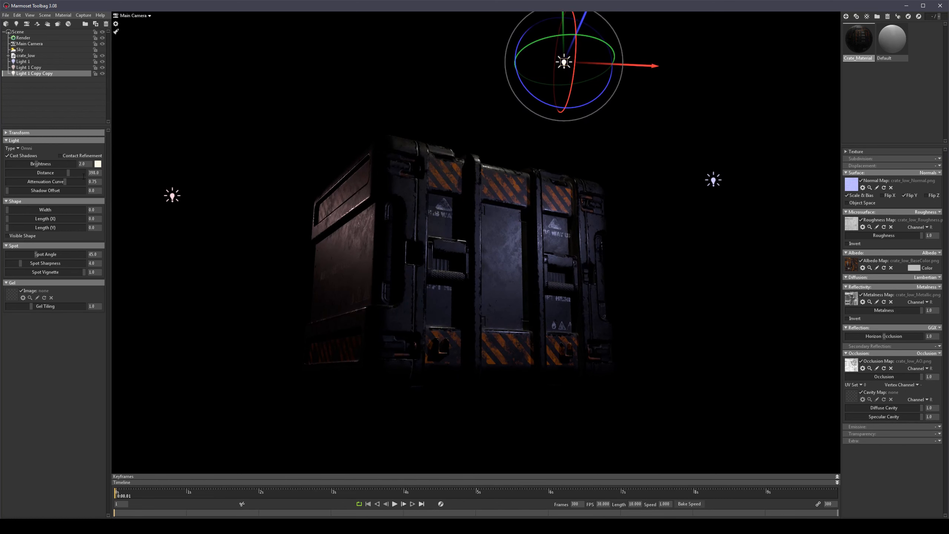
# Step: Raise the top light's brightness to about 4.2 and the right light's brightness to 2.68
pyautogui.moveTo(37, 166); pyautogui.dragTo(42, 163)
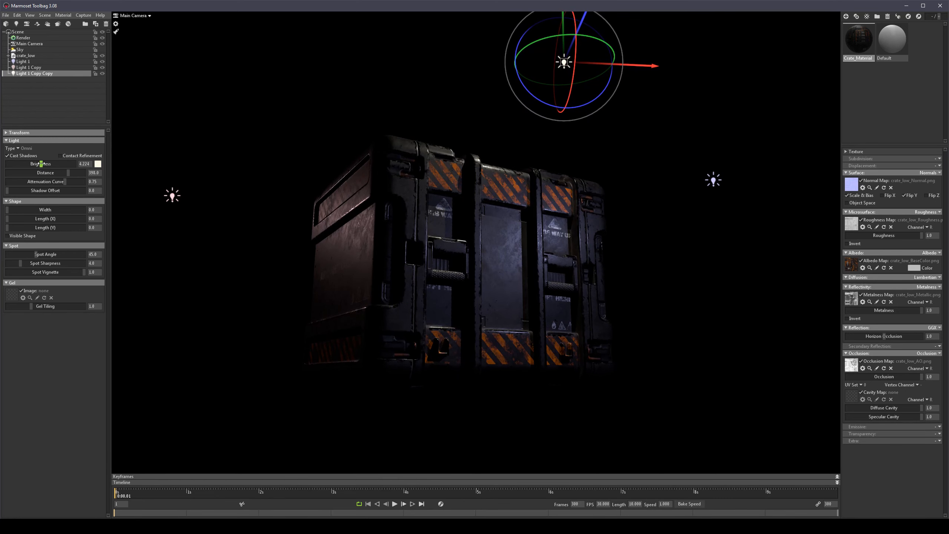
pyautogui.click(713, 180)
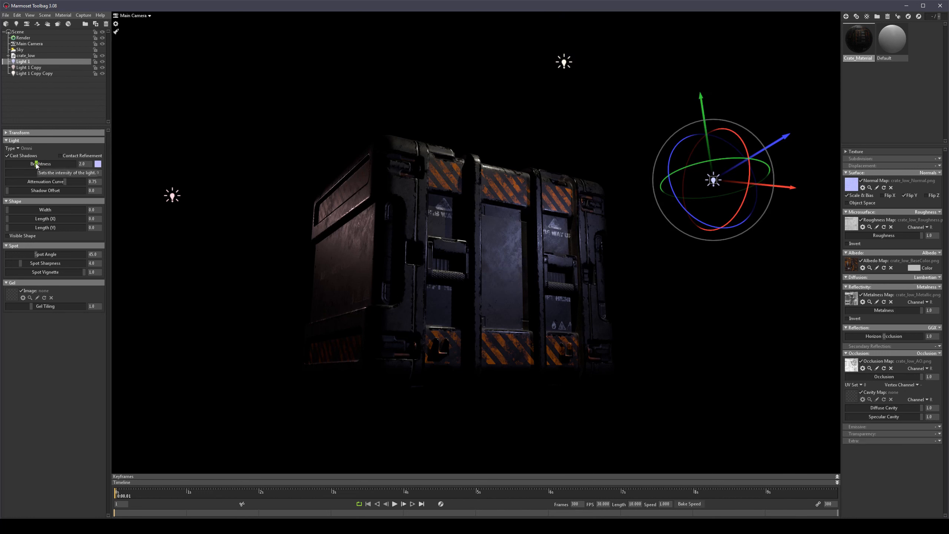
pyautogui.moveTo(36, 164); pyautogui.dragTo(38, 164)
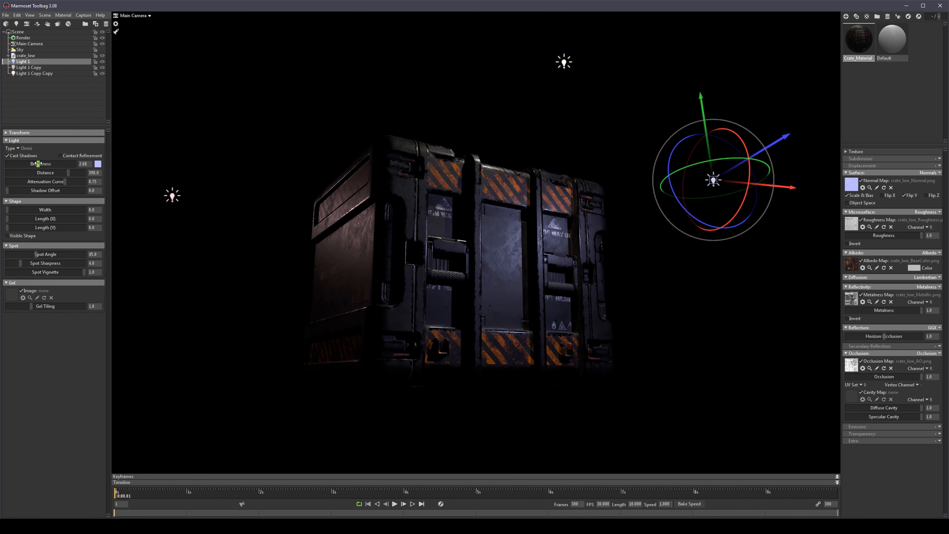
# Step: Show the sky again and switch its backdrop mode from Ambient Sky to Color
pyautogui.click(101, 50)
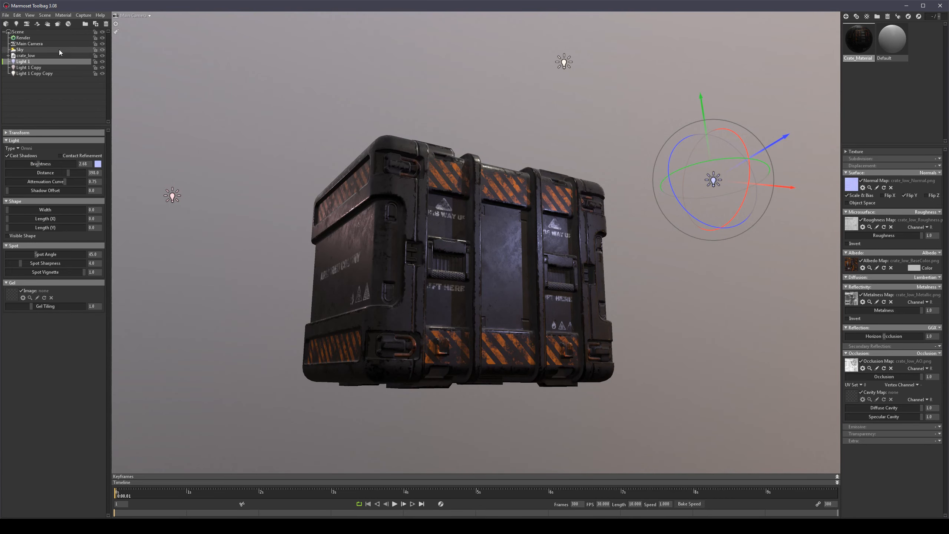
pyautogui.click(20, 50)
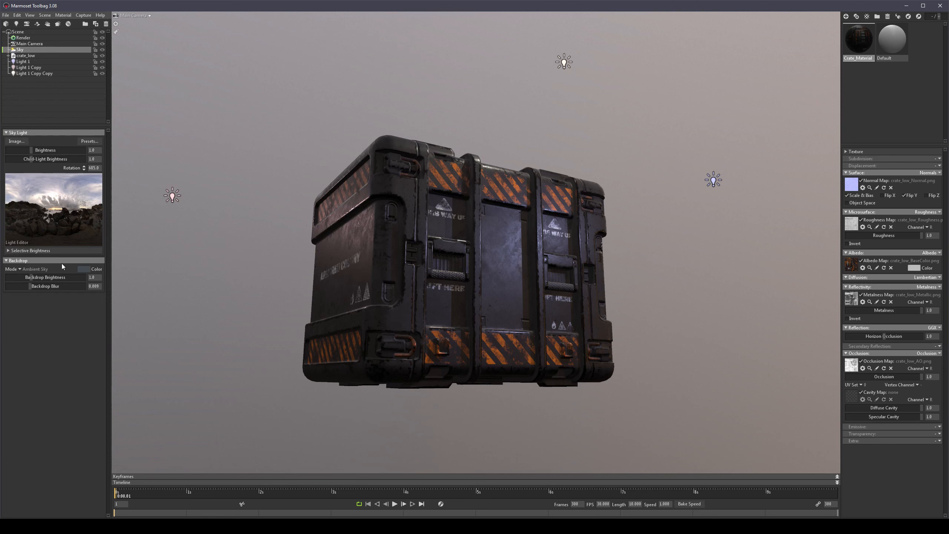
pyautogui.click(18, 269)
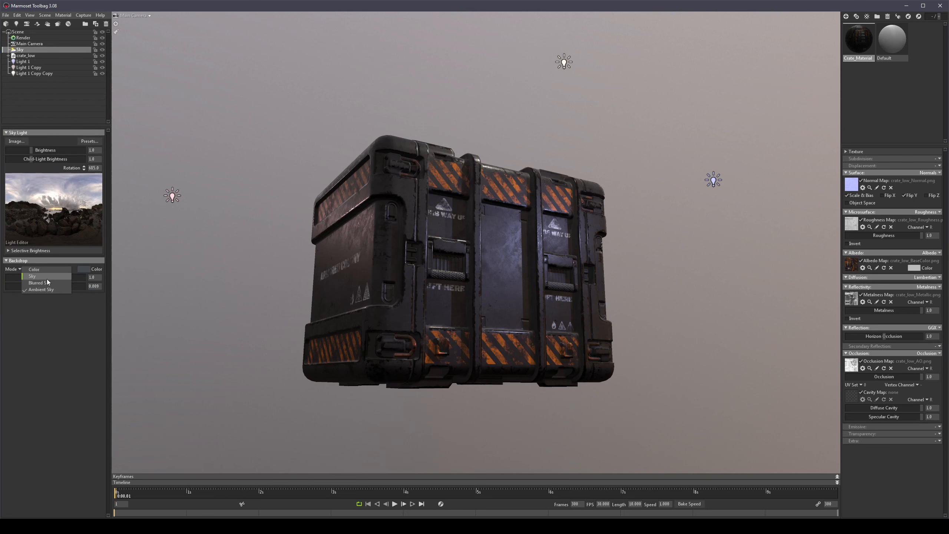
pyautogui.click(38, 271)
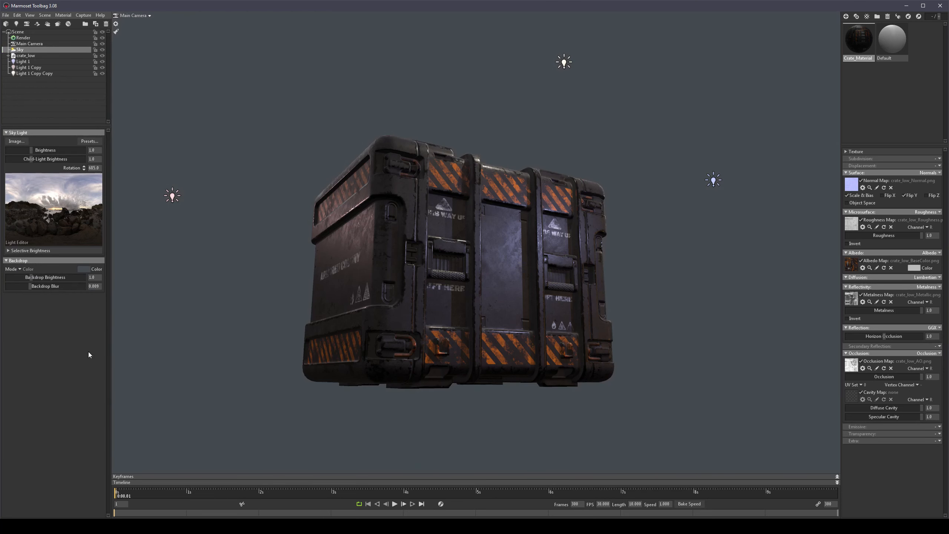
# Step: Set the backdrop color to a near-black neutral grey and reframe the crate against it
pyautogui.click(84, 269)
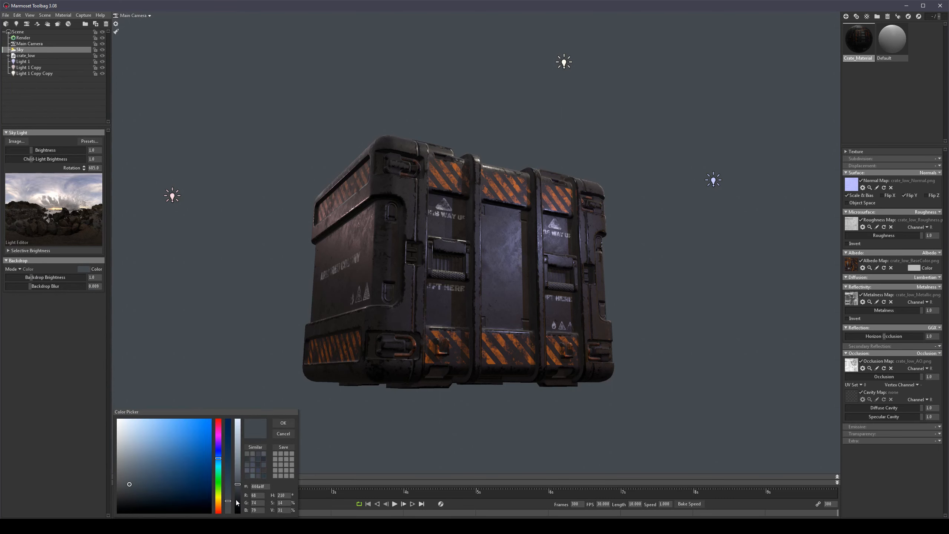
pyautogui.moveTo(228, 504)
pyautogui.mouseDown()
pyautogui.moveTo(228, 515)
pyautogui.moveTo(240, 498)
pyautogui.moveTo(241, 508)
pyautogui.mouseUp()
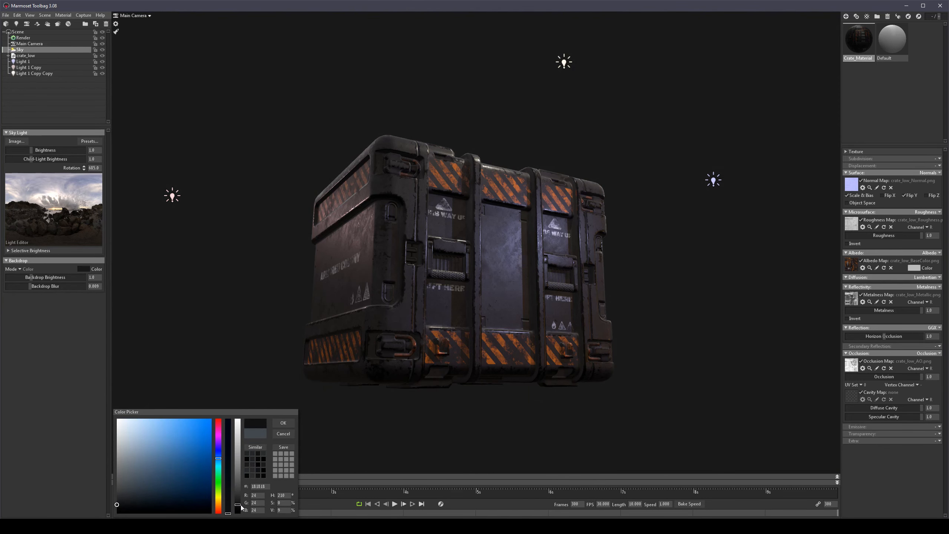
pyautogui.moveTo(242, 508); pyautogui.dragTo(242, 509)
pyautogui.click(670, 323)
pyautogui.moveTo(593, 333); pyautogui.dragTo(412, 325)
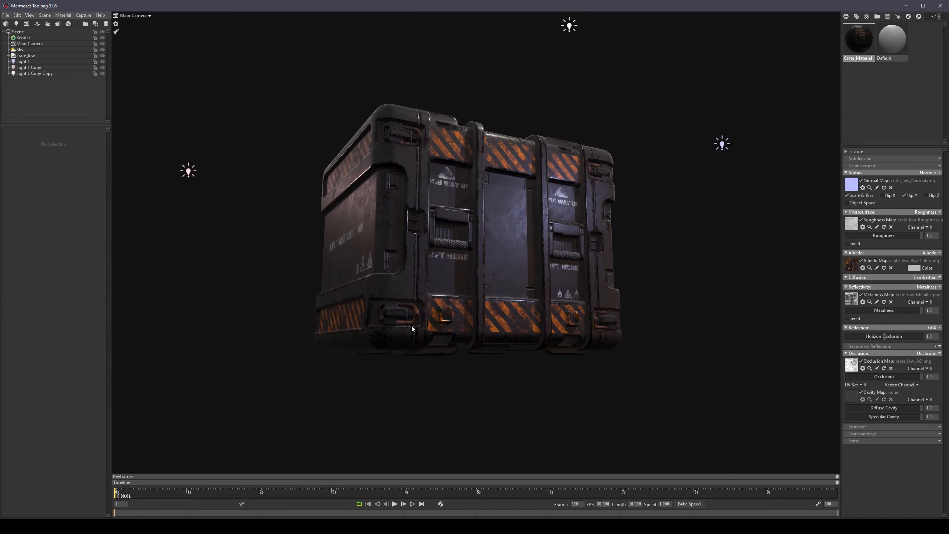
pyautogui.moveTo(499, 316); pyautogui.dragTo(502, 325, button='middle')
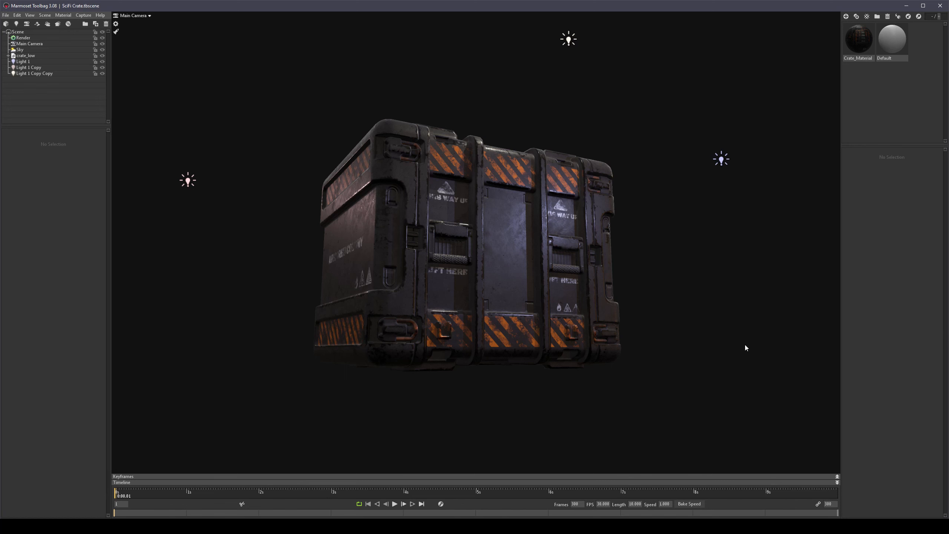
# Step: Open the render settings and briefly display the wireframe to inspect the crate's polygon edges
pyautogui.click(34, 39)
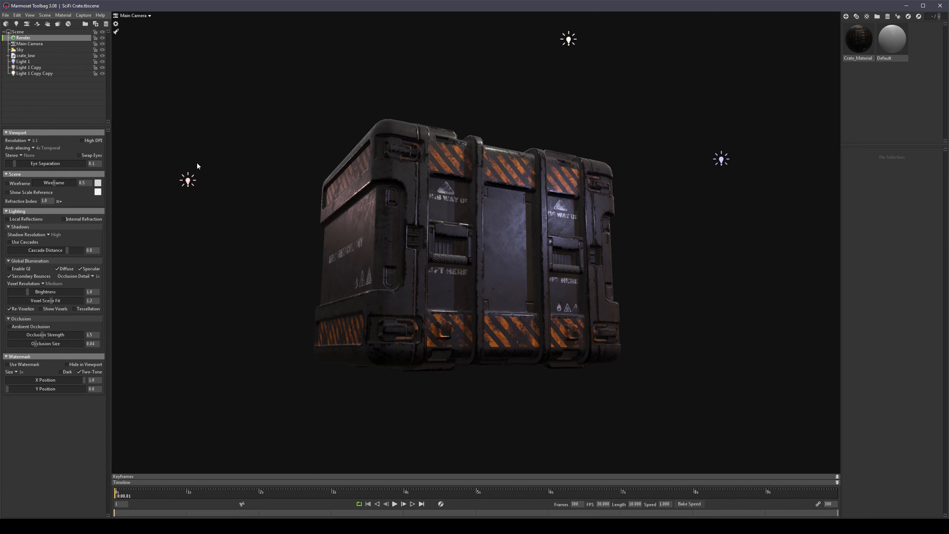
pyautogui.click(13, 185)
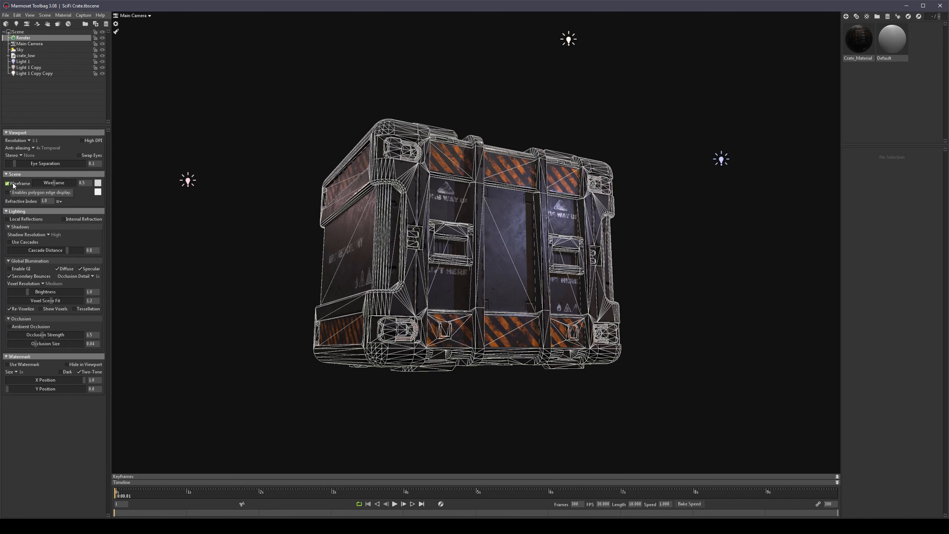
pyautogui.click(13, 185)
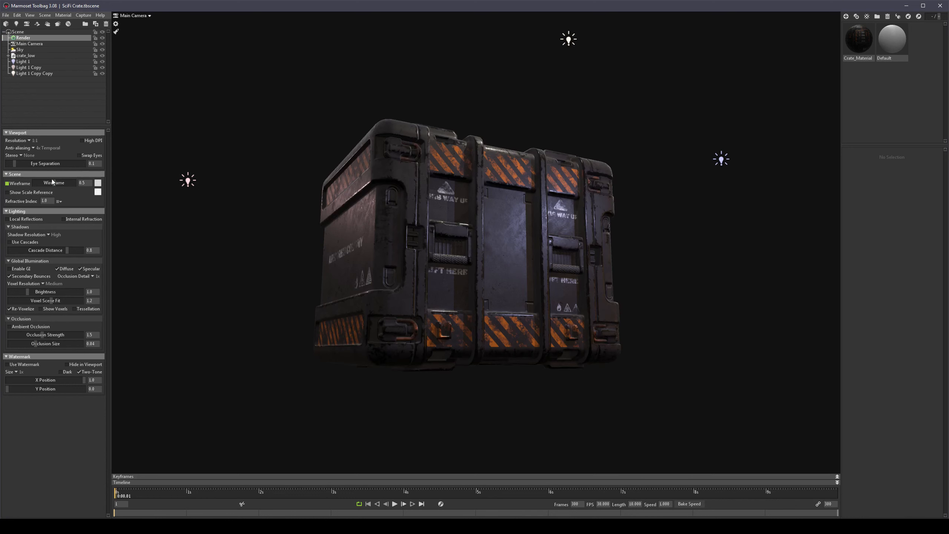
# Step: Enable local reflections and global illumination for the render, and set the shadow resolution to Ludicrous
pyautogui.click(16, 220)
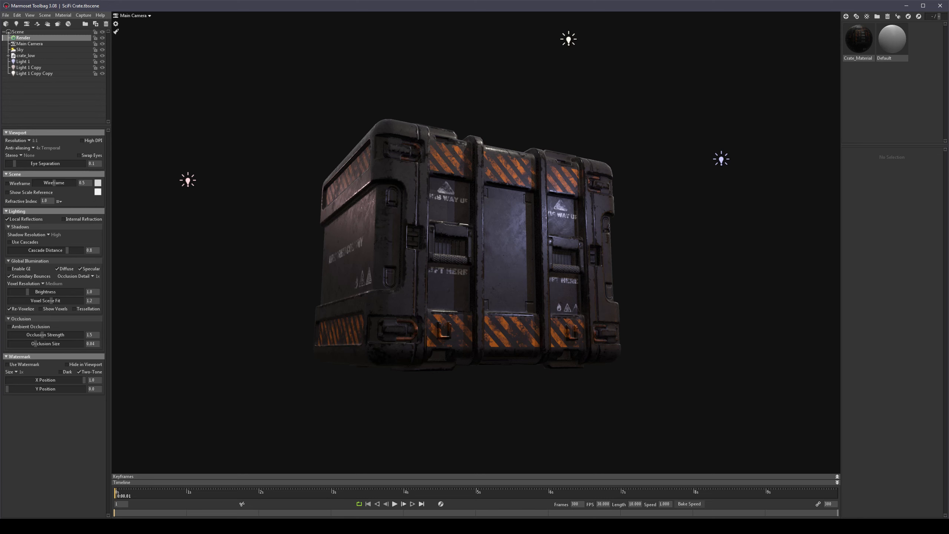
pyautogui.click(72, 219)
pyautogui.click(43, 235)
pyautogui.click(18, 271)
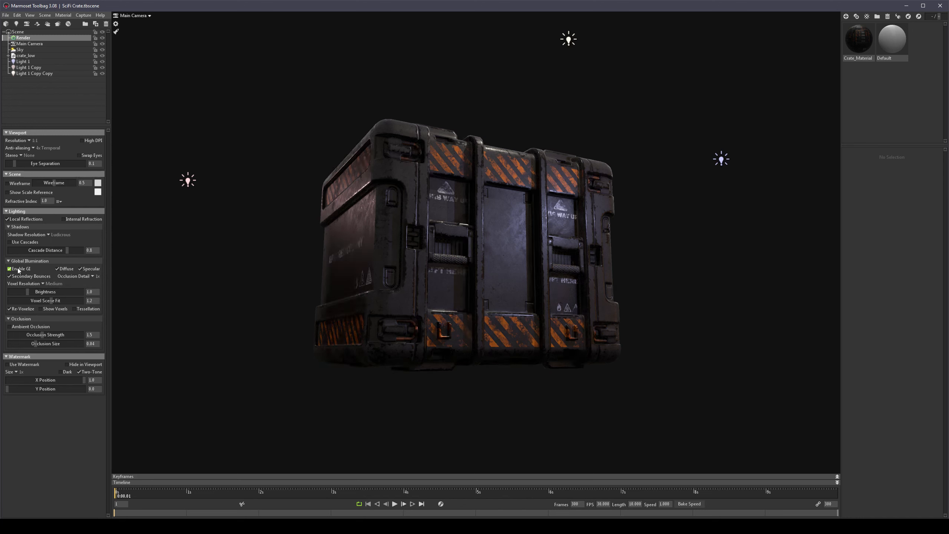
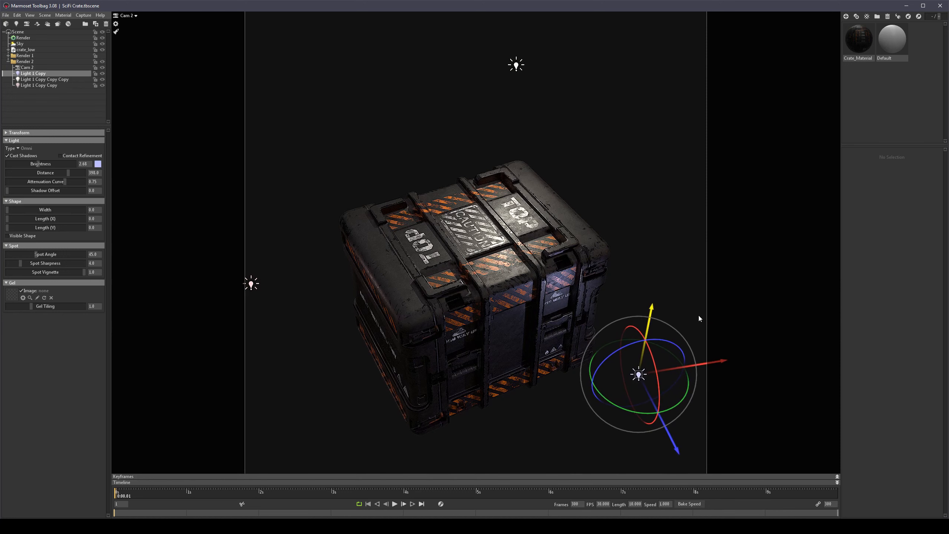
# Step: Reposition the bluish omni light of the Render 2 group near the crate's lower right front corner
pyautogui.moveTo(677, 370); pyautogui.dragTo(730, 361)
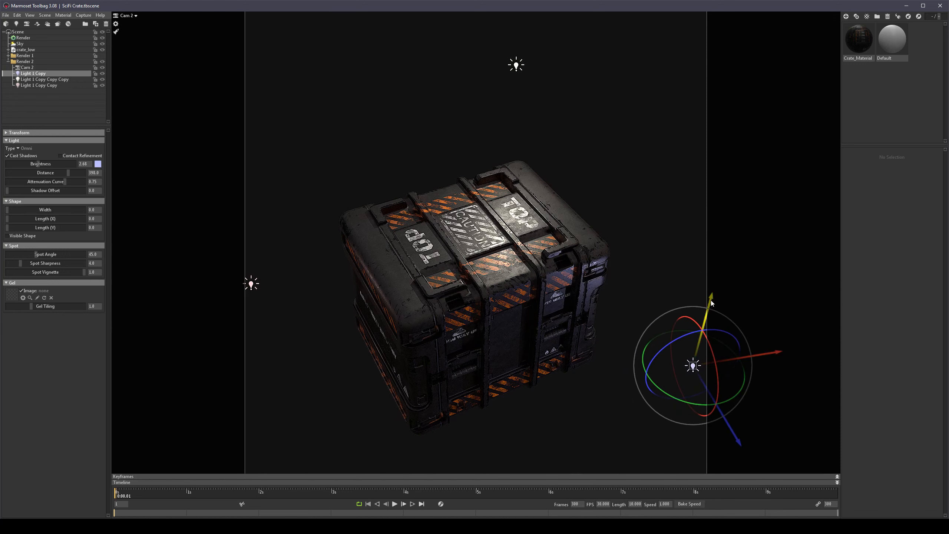
pyautogui.moveTo(705, 323); pyautogui.dragTo(737, 445)
pyautogui.moveTo(691, 336)
pyautogui.mouseDown()
pyautogui.moveTo(704, 293)
pyautogui.moveTo(696, 373)
pyautogui.moveTo(705, 333)
pyautogui.mouseUp()
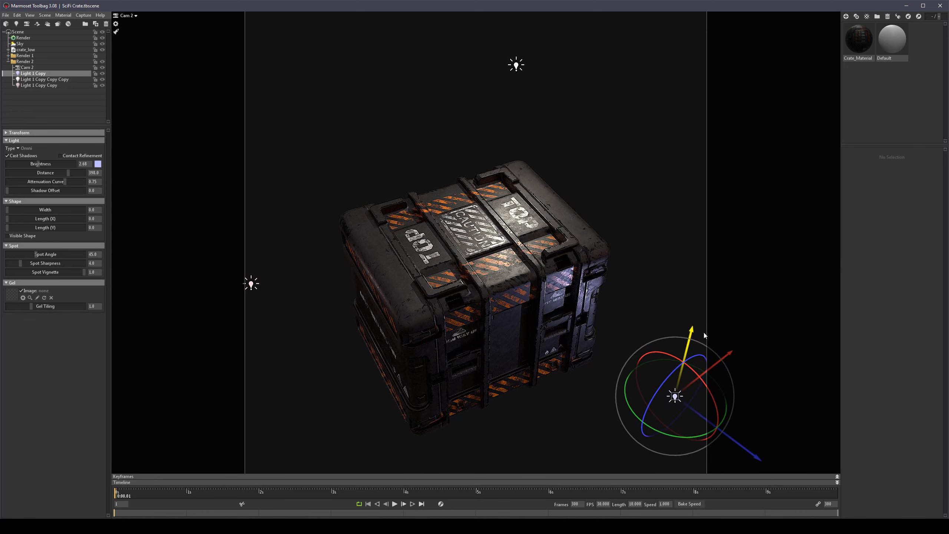
# Step: Duplicate the bluish light and place the copy at the crate's lower front edge
pyautogui.hotkey('ctrl', 'd')
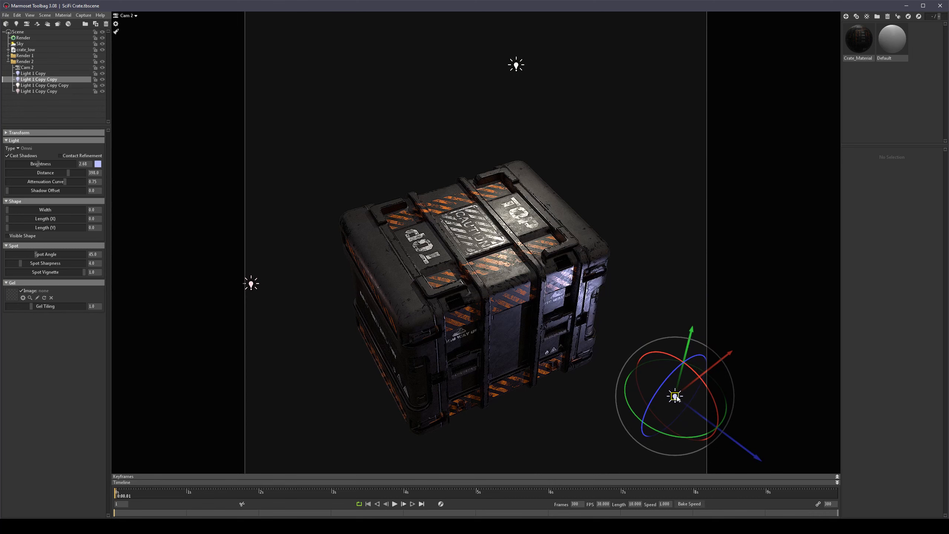
pyautogui.moveTo(677, 398); pyautogui.dragTo(484, 421)
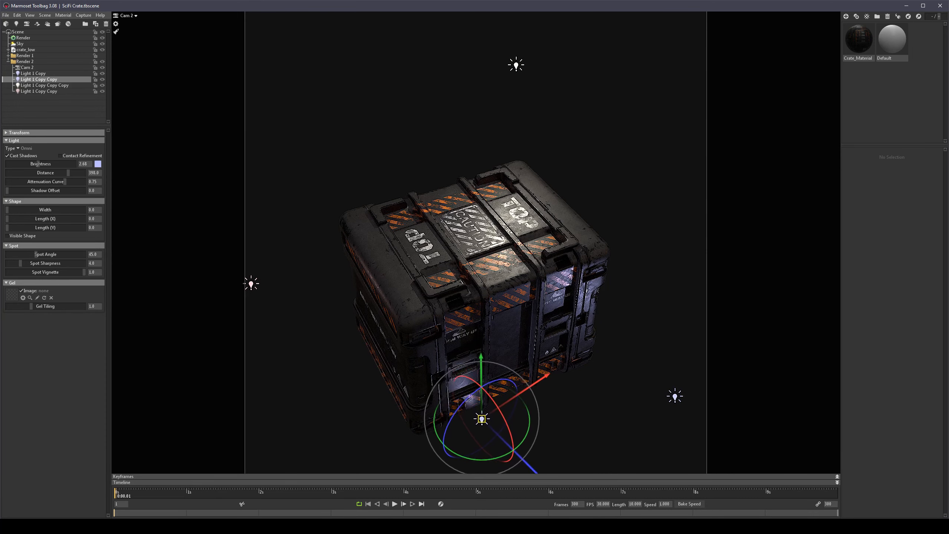
# Step: Move the copied bluish light upward and along its axes to the lower part of the crate's front face
pyautogui.moveTo(481, 352); pyautogui.dragTo(495, 295)
pyautogui.moveTo(485, 353); pyautogui.dragTo(458, 352)
pyautogui.moveTo(513, 404); pyautogui.dragTo(550, 412)
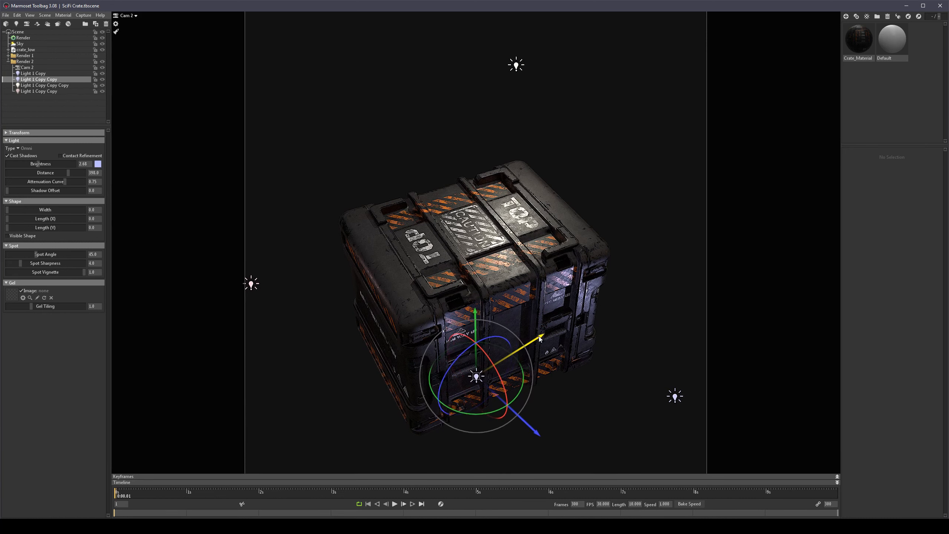
pyautogui.click(597, 405)
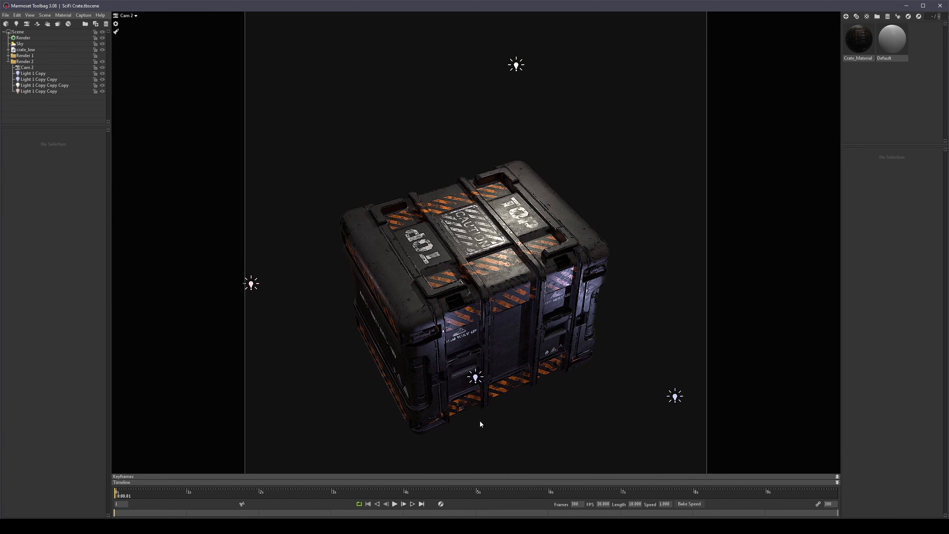
# Step: Set the brightness of the bluish light off the crate's lower right front corner to 1.24
pyautogui.click(476, 378)
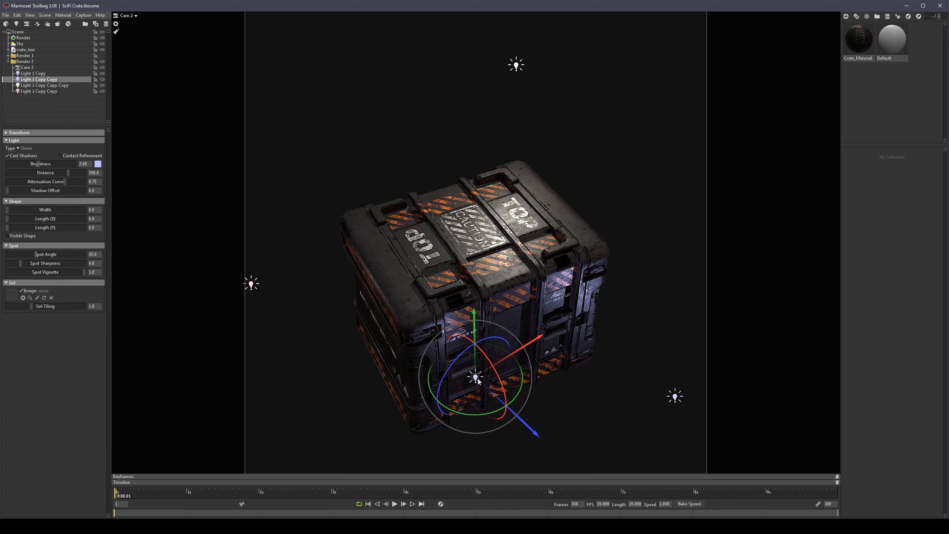
pyautogui.click(680, 398)
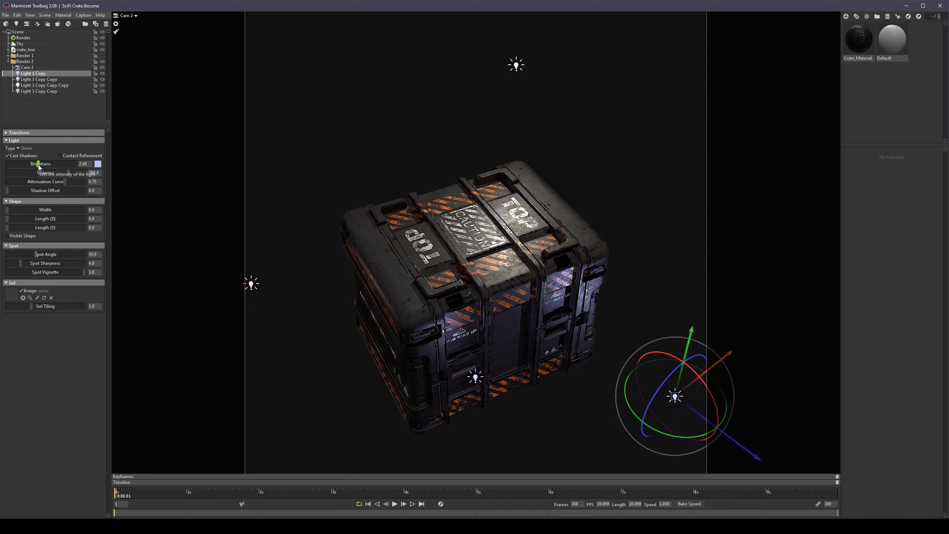
pyautogui.moveTo(39, 165); pyautogui.dragTo(33, 164)
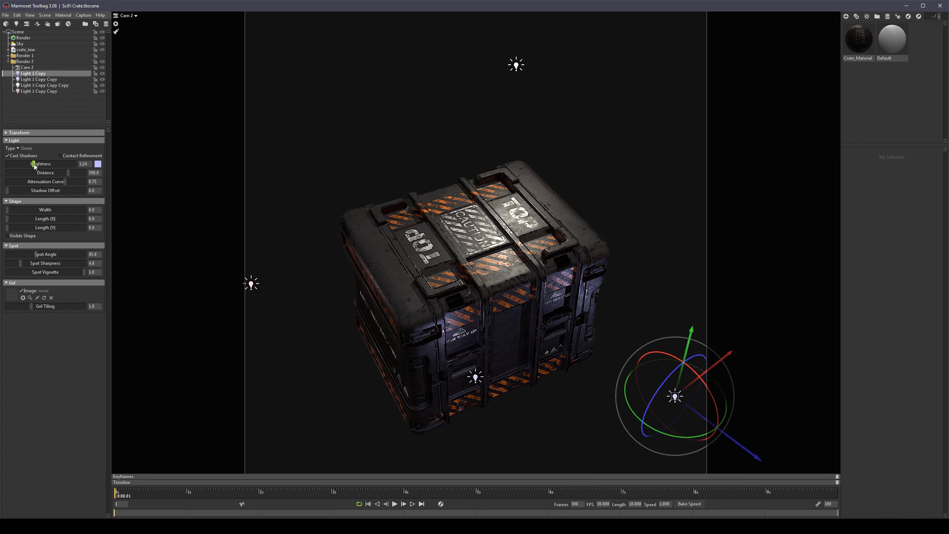
# Step: Change the front light's colour to a paler blue, about RGB 220, 221, 255
pyautogui.click(475, 376)
pyautogui.click(98, 164)
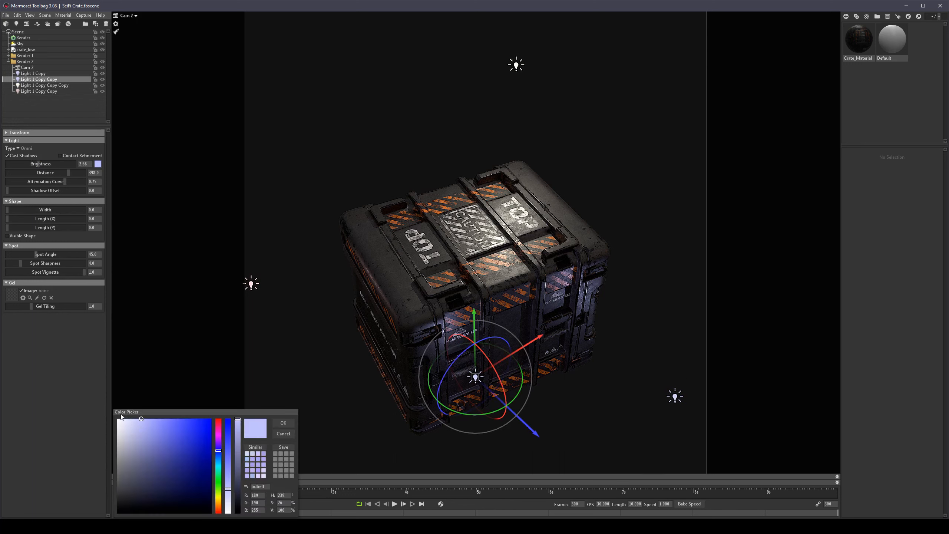
pyautogui.moveTo(142, 419)
pyautogui.mouseDown()
pyautogui.moveTo(121, 418)
pyautogui.moveTo(131, 416)
pyautogui.mouseUp()
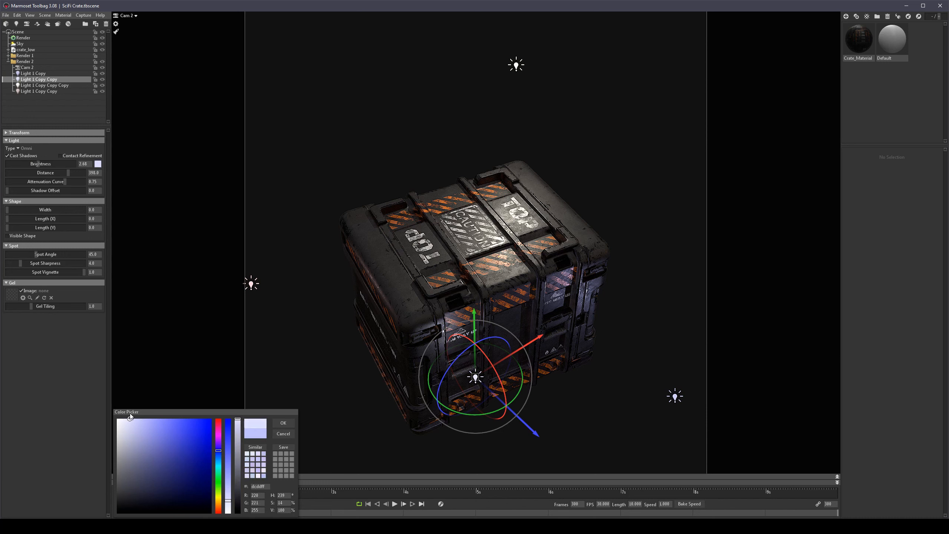
pyautogui.click(608, 450)
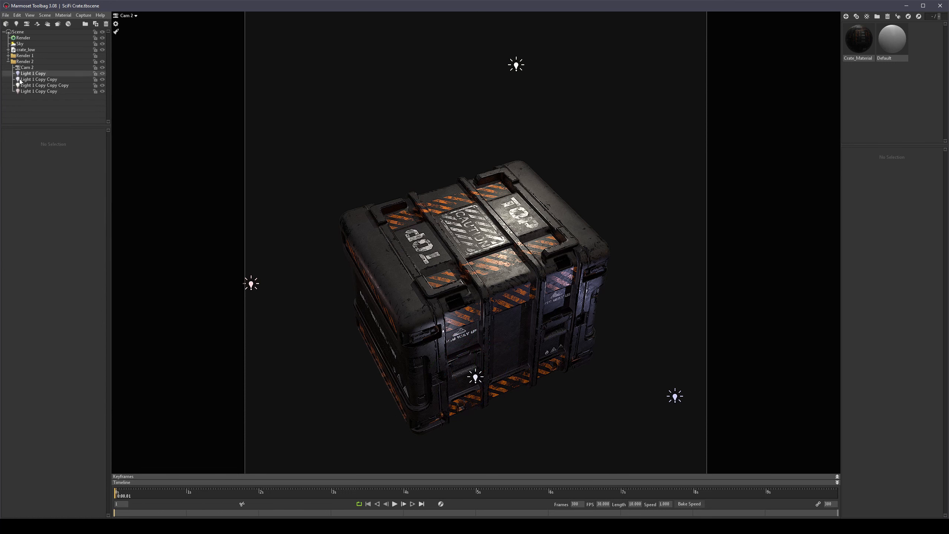
# Step: Try a wider field of view and a lower sharpen strength on Cam 2, undoing each change
pyautogui.click(27, 68)
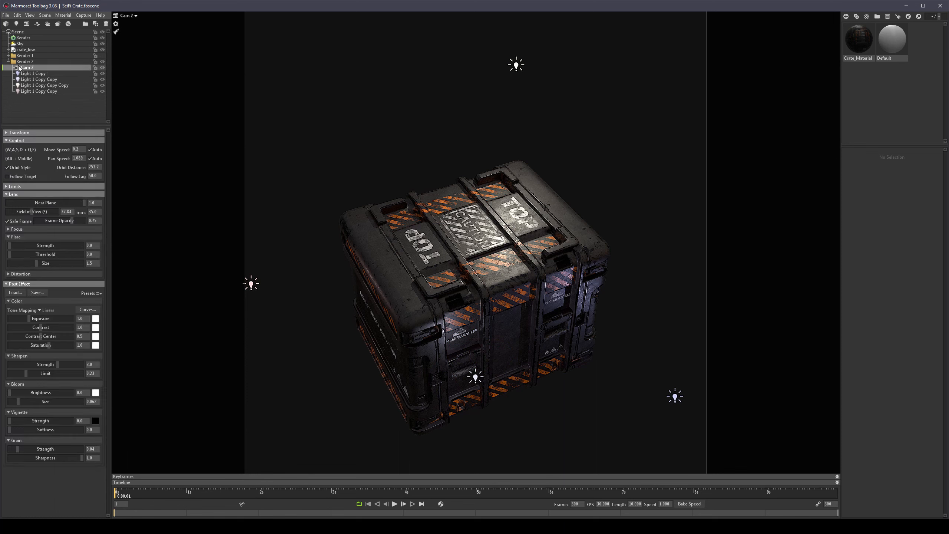
pyautogui.click(9, 56)
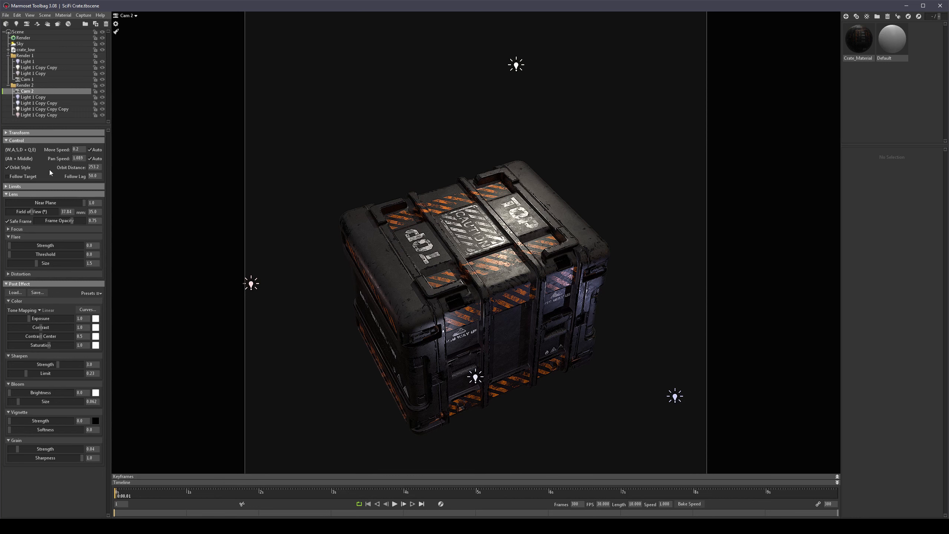
pyautogui.moveTo(31, 212)
pyautogui.mouseDown()
pyautogui.moveTo(22, 213)
pyautogui.moveTo(48, 212)
pyautogui.mouseUp()
pyautogui.hotkey('ctrl', 'z')
pyautogui.moveTo(58, 364); pyautogui.dragTo(32, 361)
pyautogui.hotkey('ctrl', 'z')
# Step: Set Cam 2's field of view to 50 degrees
pyautogui.click(31, 80)
pyautogui.click(28, 92)
pyautogui.click(67, 212)
pyautogui.write('50')
pyautogui.press('Return')
# Step: Reframe the crate through Cam 2 at a similar raised three-quarter angle, keeping it well inside the safe frame
pyautogui.keyDown('alt'); pyautogui.moveTo(513, 384); pyautogui.dragTo(514, 299); pyautogui.keyUp('alt')
pyautogui.moveTo(515, 299)
pyautogui.keyDown('alt'); pyautogui.mouseDown(button='right')
pyautogui.moveTo(513, 325)
pyautogui.moveTo(509, 307)
pyautogui.mouseUp(button='right'); pyautogui.keyUp('alt')
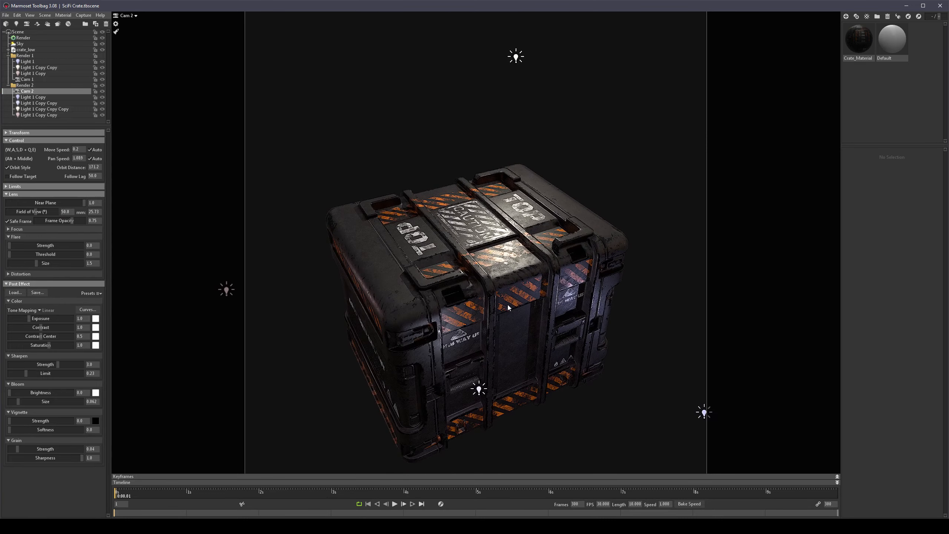
pyautogui.keyDown('alt'); pyautogui.moveTo(509, 307); pyautogui.dragTo(532, 317); pyautogui.keyUp('alt')
pyautogui.keyDown('alt'); pyautogui.moveTo(545, 328); pyautogui.dragTo(544, 310, button='middle'); pyautogui.keyUp('alt')
pyautogui.keyDown('alt'); pyautogui.moveTo(544, 310); pyautogui.dragTo(540, 307, button='right'); pyautogui.keyUp('alt')
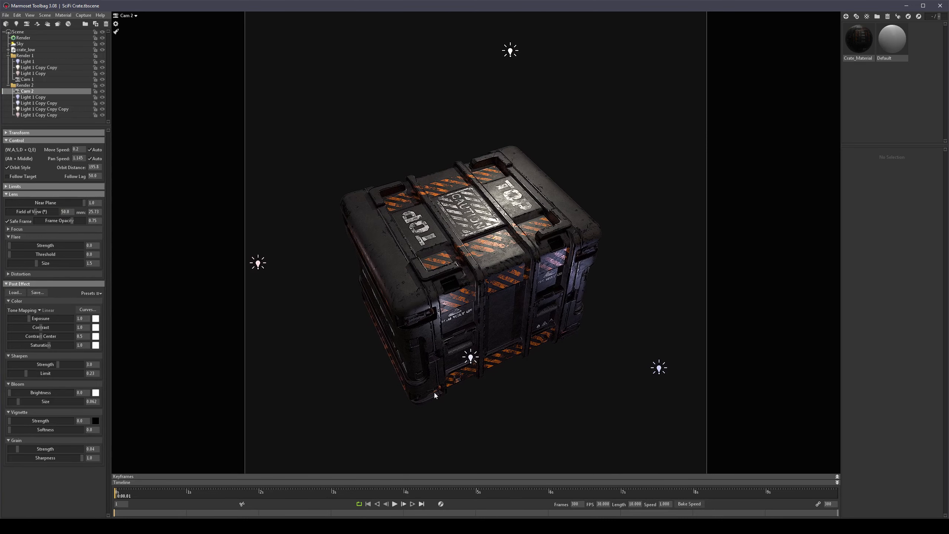
pyautogui.keyDown('alt'); pyautogui.moveTo(537, 335); pyautogui.dragTo(557, 329); pyautogui.keyUp('alt')
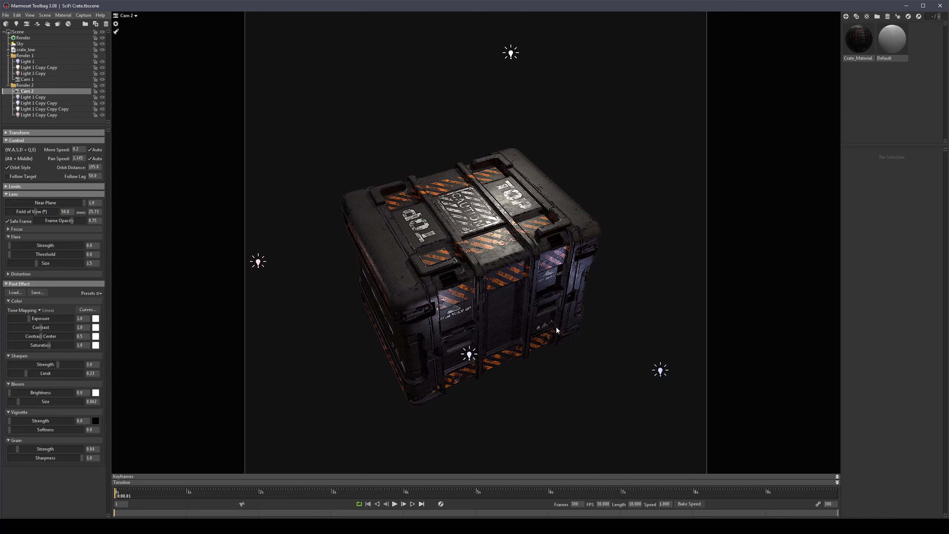
# Step: Move the bluish light off the crate's right front corner slightly lower and closer to the crate
pyautogui.click(661, 374)
pyautogui.moveTo(659, 372); pyautogui.dragTo(637, 385)
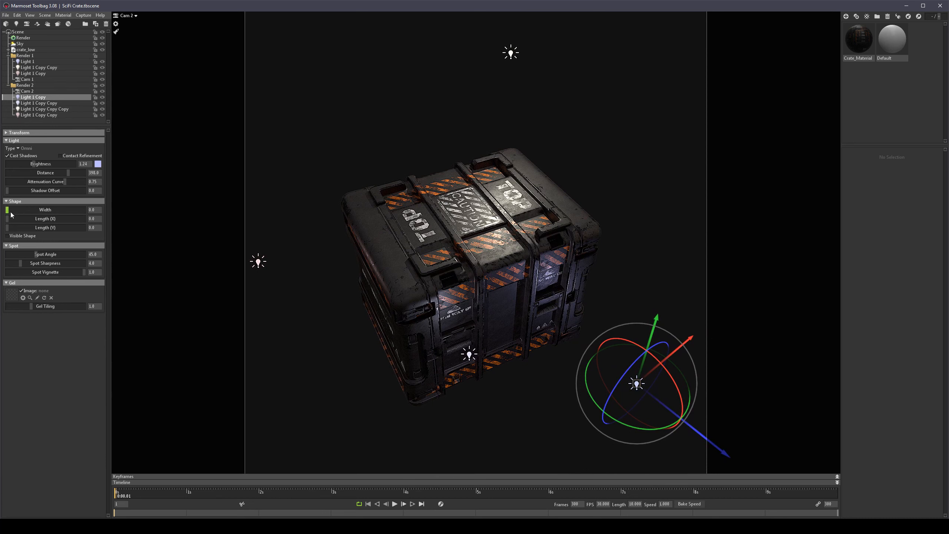
# Step: Try a shape width of 29.52 on the right bluish light, and reset the width to 0
pyautogui.moveTo(8, 210); pyautogui.dragTo(38, 211)
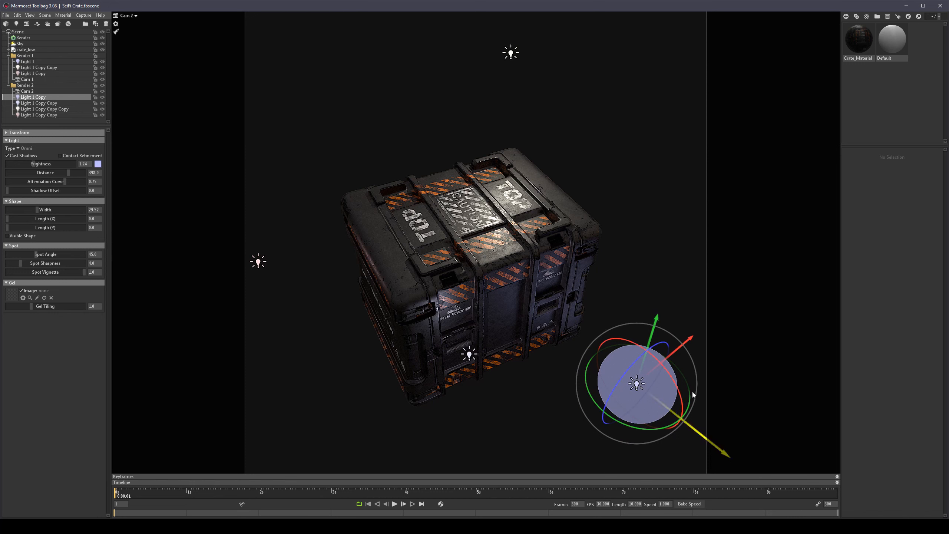
pyautogui.click(648, 246)
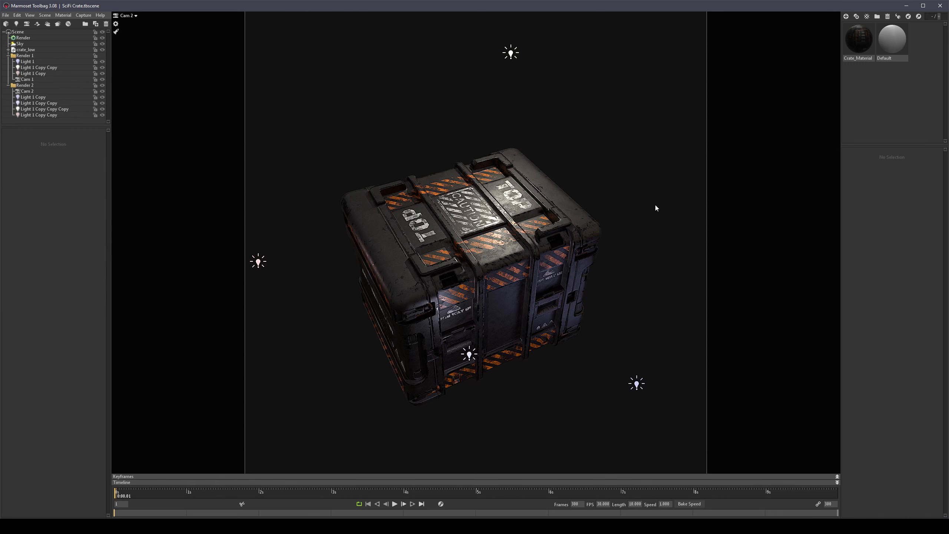
pyautogui.click(638, 384)
pyautogui.moveTo(36, 210); pyautogui.dragTo(6, 210)
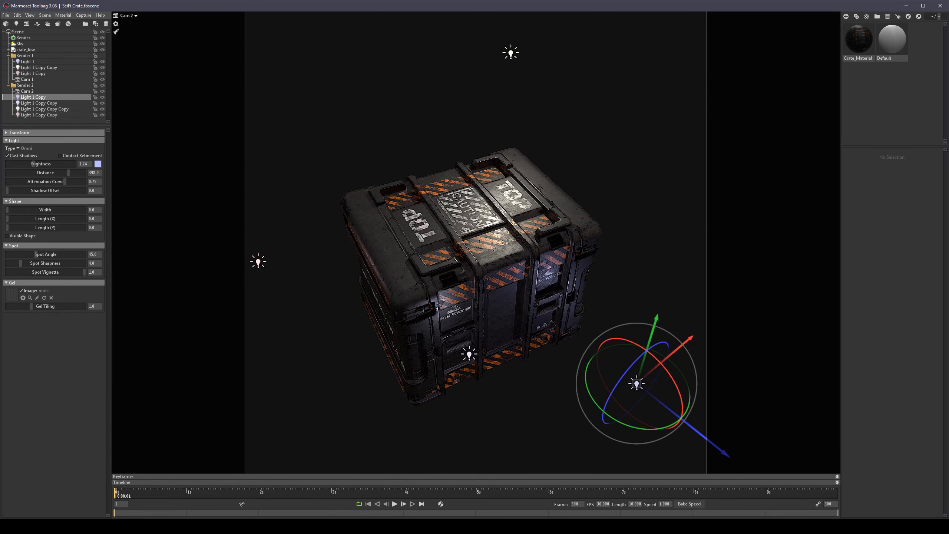
pyautogui.click(462, 427)
# Step: Move the pale blue front light outward and toward the middle, just below the crate's lower front edge
pyautogui.click(468, 354)
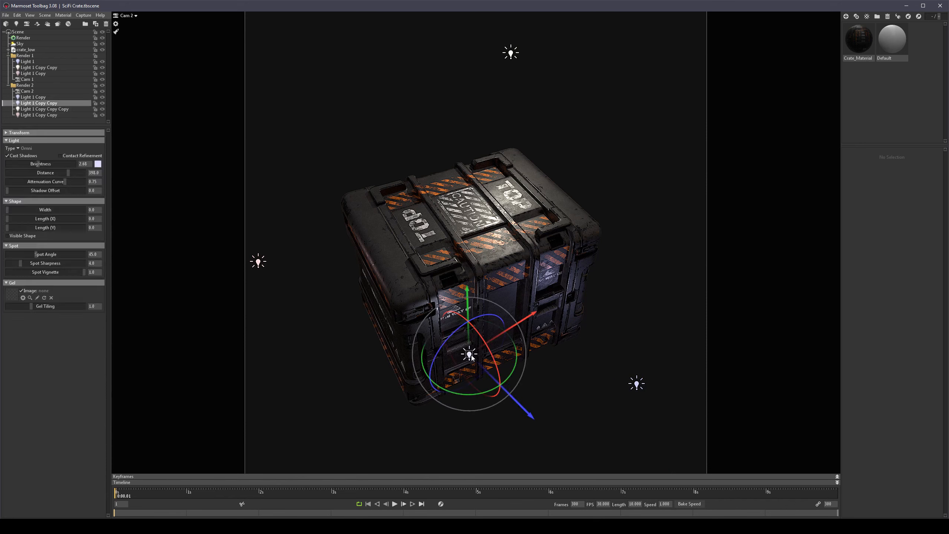
pyautogui.moveTo(467, 306); pyautogui.dragTo(540, 330)
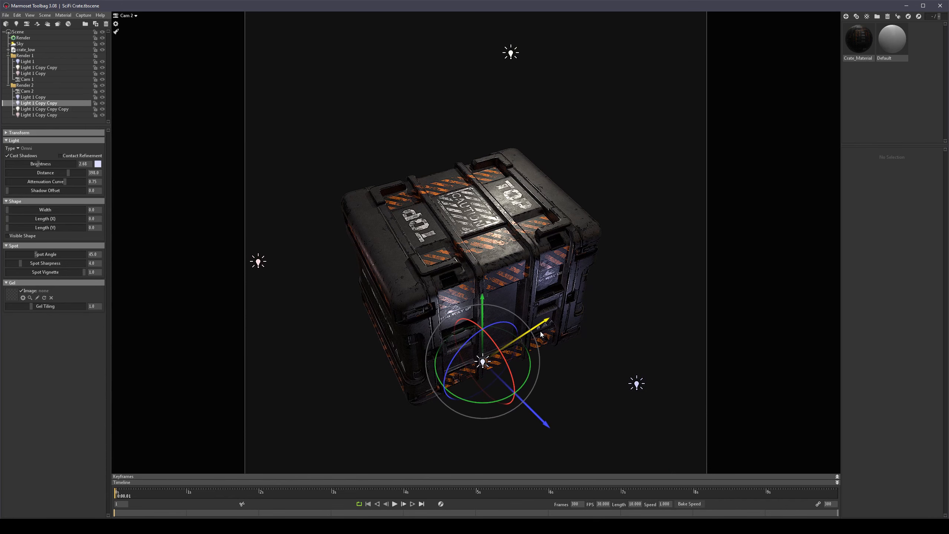
pyautogui.moveTo(542, 422); pyautogui.dragTo(565, 444)
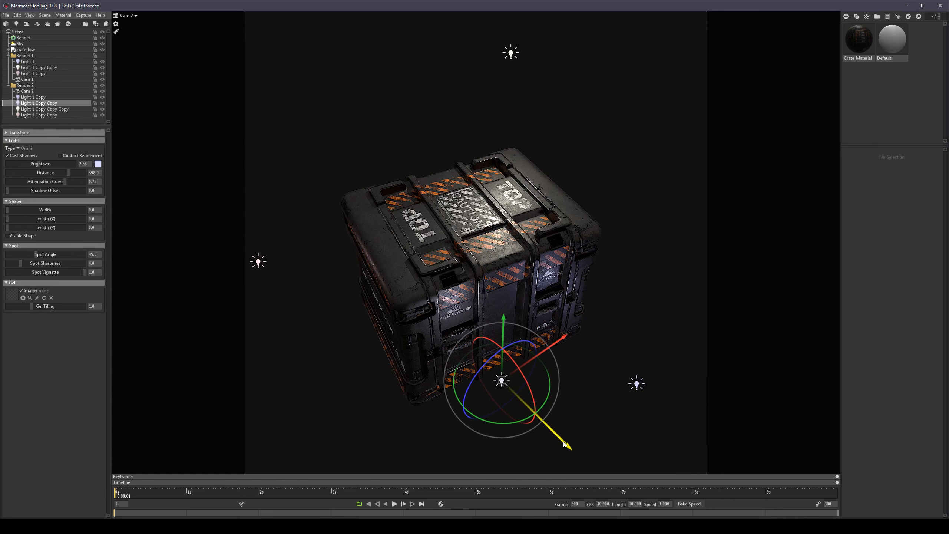
pyautogui.moveTo(505, 333)
pyautogui.mouseDown()
pyautogui.moveTo(508, 362)
pyautogui.moveTo(508, 336)
pyautogui.mouseUp()
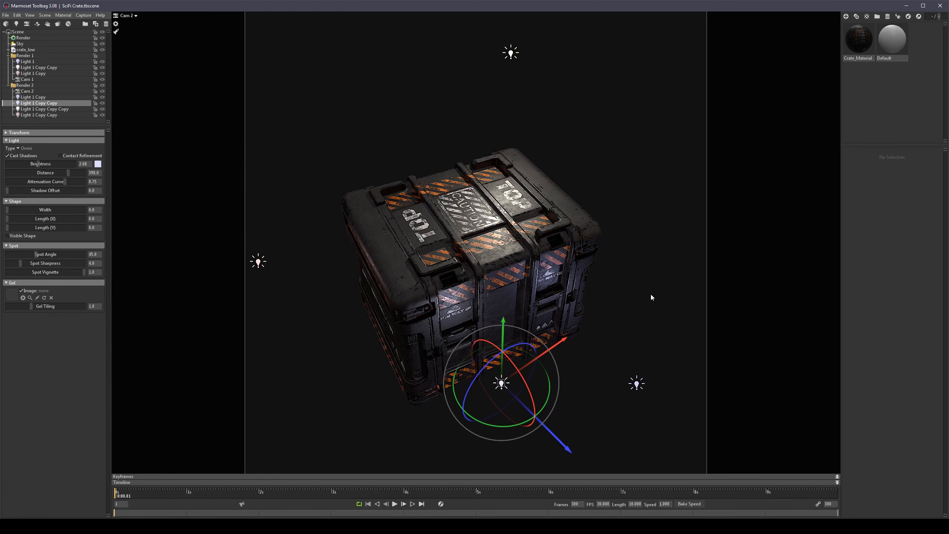
pyautogui.click(649, 298)
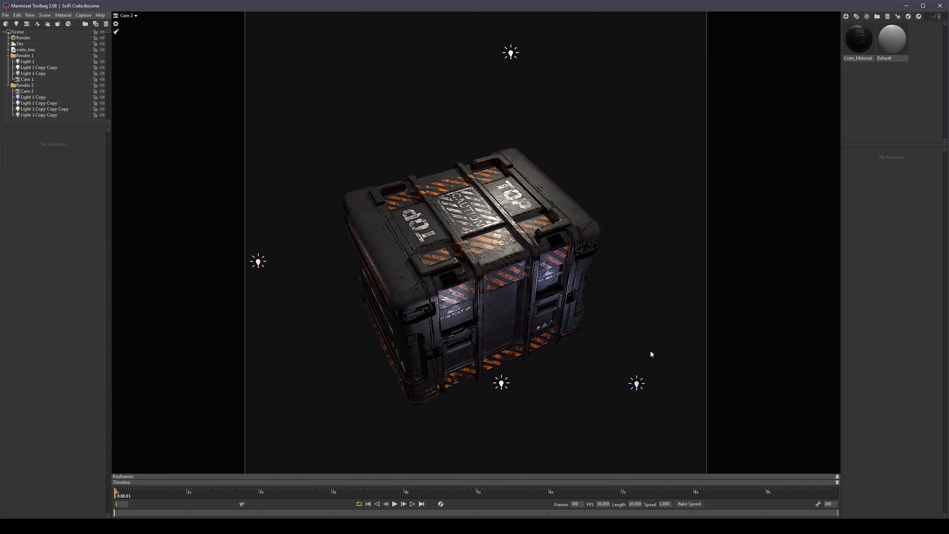
# Step: Lower the right bluish light slightly and set the pale blue front light's brightness to 1.156
pyautogui.click(637, 384)
pyautogui.moveTo(637, 385); pyautogui.dragTo(642, 403)
pyautogui.click(502, 383)
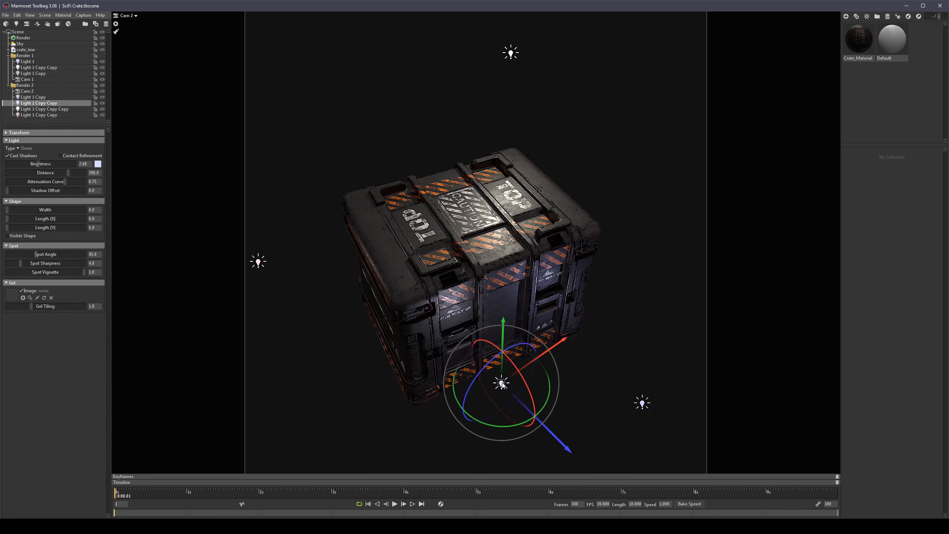
pyautogui.moveTo(39, 163); pyautogui.dragTo(33, 164)
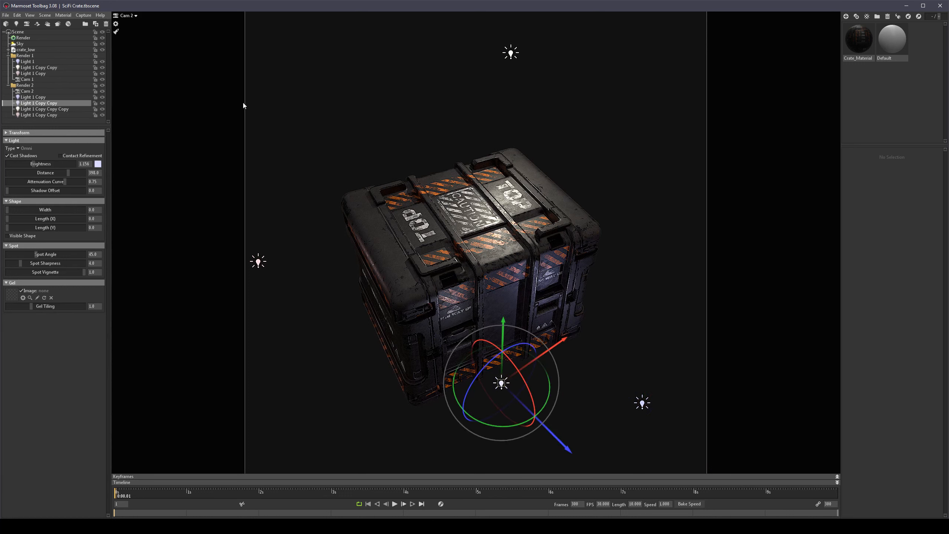
# Step: Give the light above the crate a slightly stronger, yellower warm tint
pyautogui.click(510, 53)
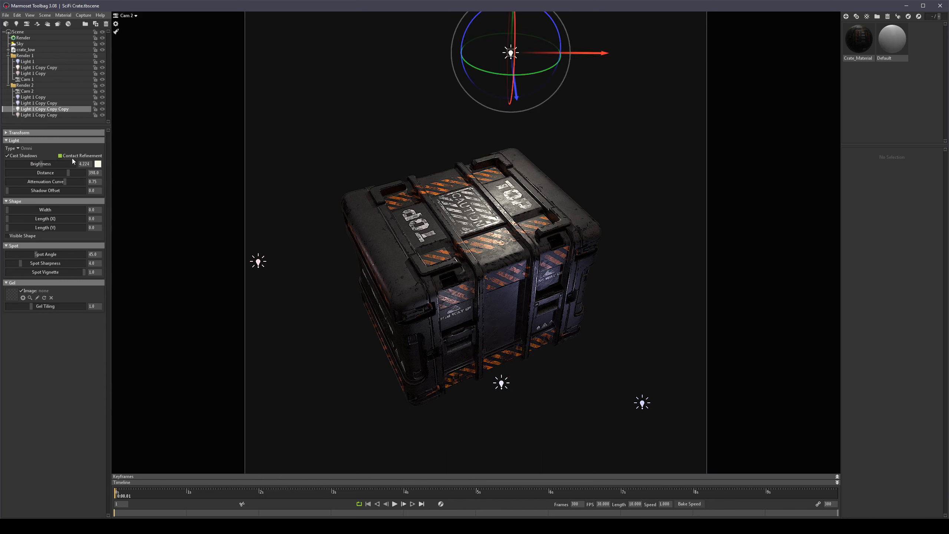
pyautogui.click(98, 165)
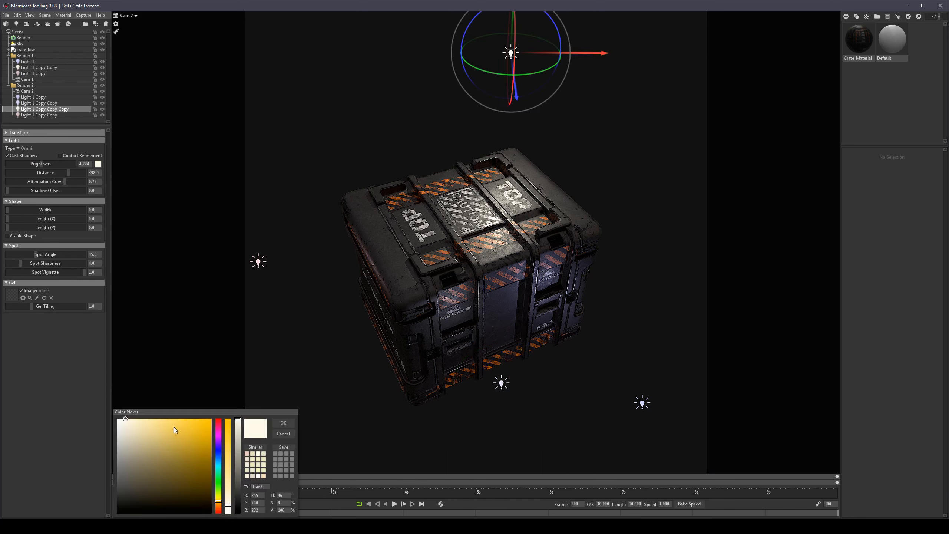
pyautogui.moveTo(126, 419)
pyautogui.mouseDown()
pyautogui.moveTo(150, 416)
pyautogui.moveTo(118, 409)
pyautogui.moveTo(137, 415)
pyautogui.mouseUp()
pyautogui.press('Escape')
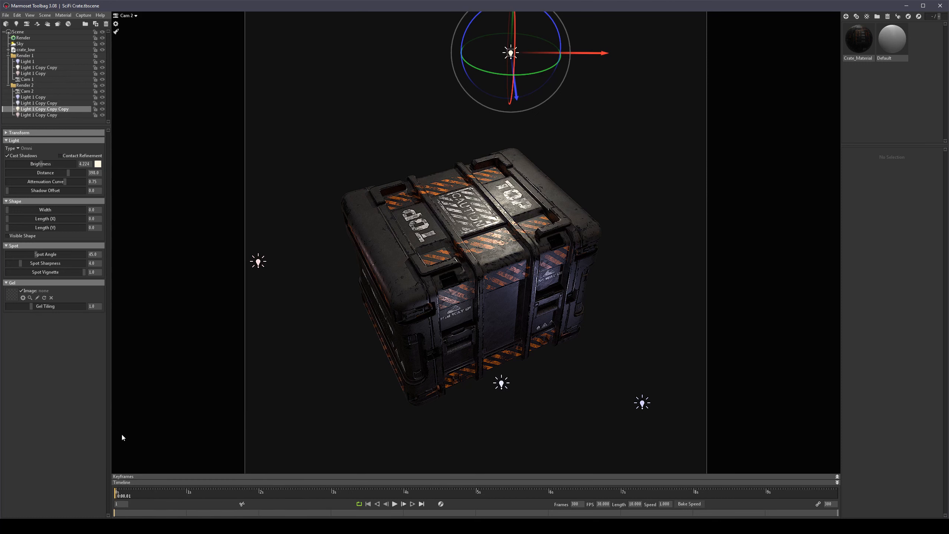
pyautogui.click(98, 165)
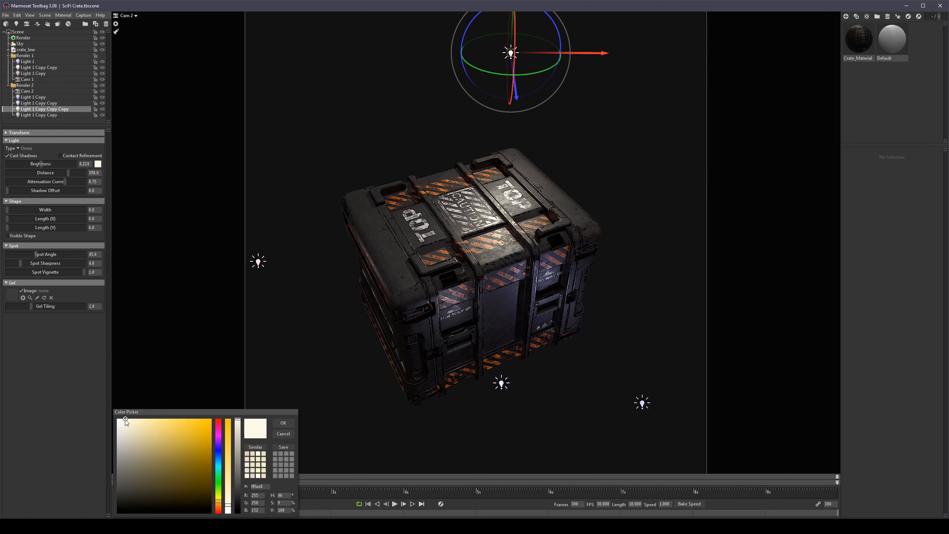
pyautogui.moveTo(126, 420); pyautogui.dragTo(130, 420)
pyautogui.moveTo(220, 503); pyautogui.dragTo(230, 498)
pyautogui.click(476, 462)
# Step: Raise the brightness of the pink light on the crate's left side to 3.194
pyautogui.click(257, 262)
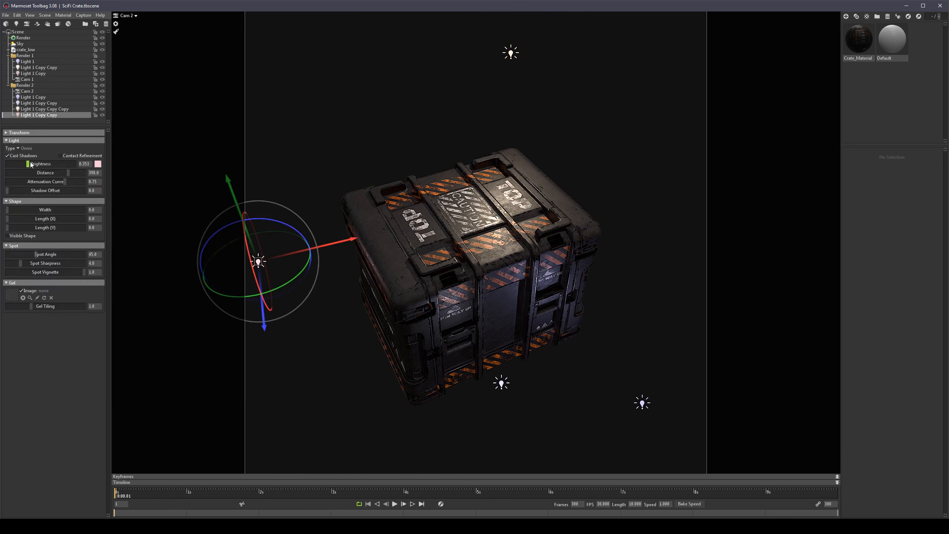
pyautogui.moveTo(27, 163); pyautogui.dragTo(40, 163)
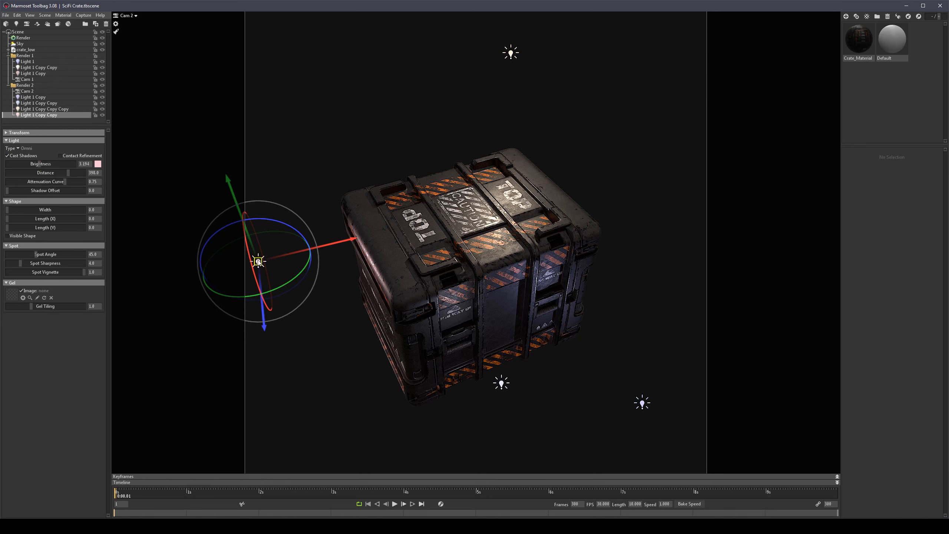
# Step: Try the pink light on the crate's right side, compare both positions, and undo the move
pyautogui.moveTo(257, 262); pyautogui.dragTo(637, 305)
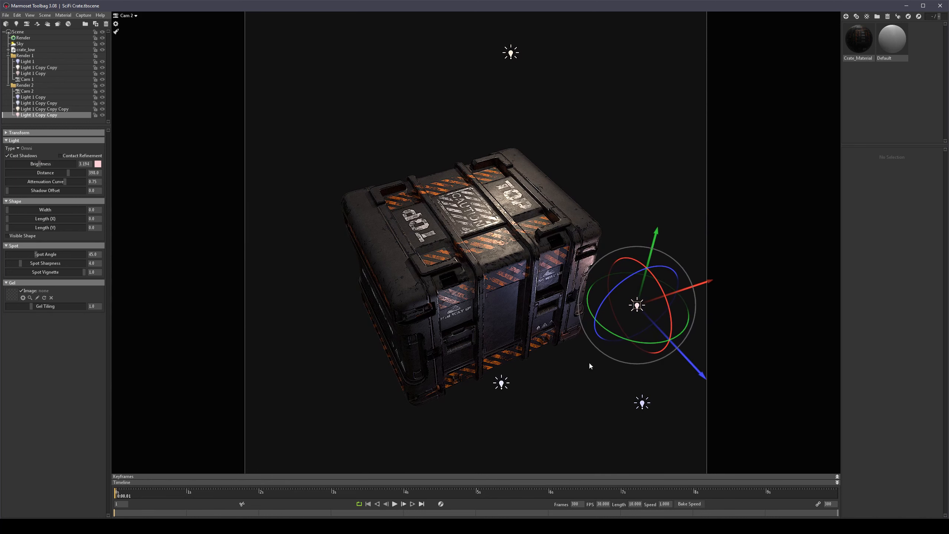
pyautogui.hotkey('ctrl', 'z')
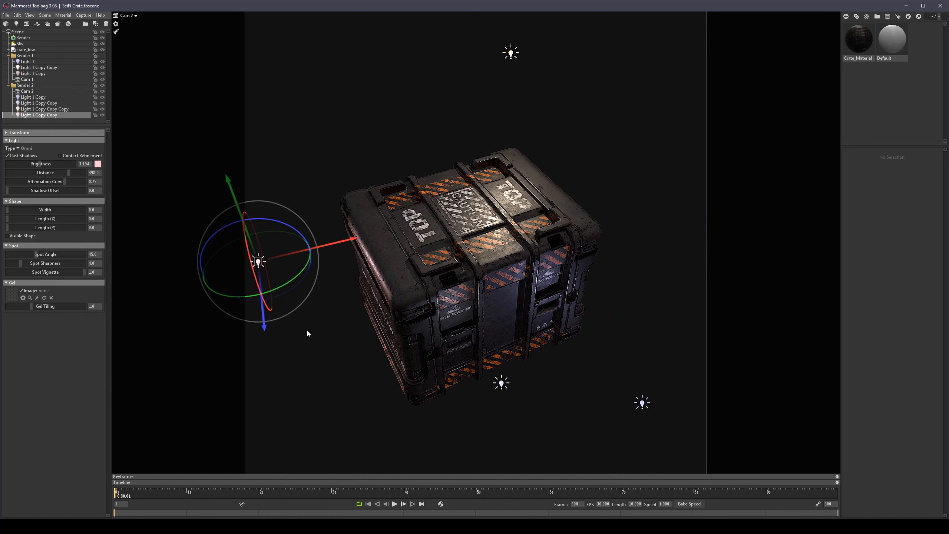
pyautogui.hotkey('ctrl', 'y')
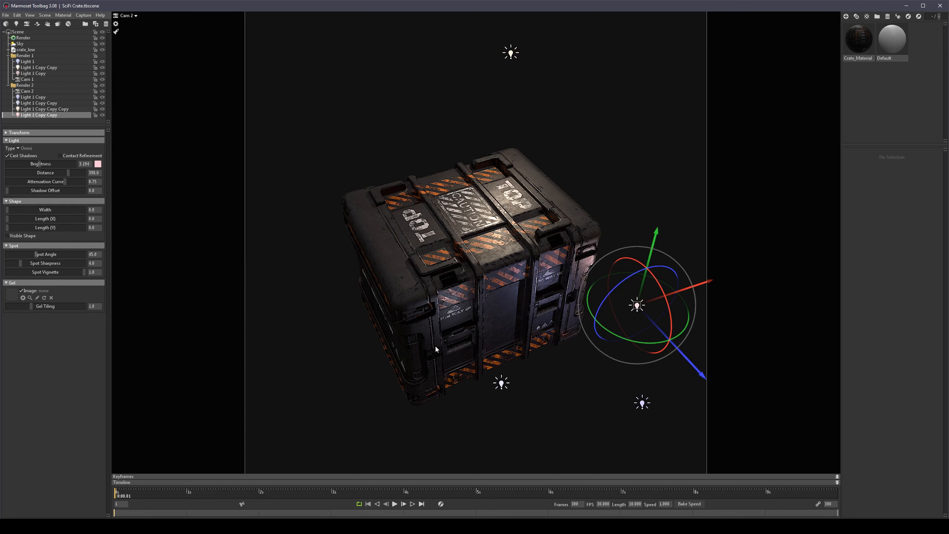
pyautogui.hotkey('ctrl', 'z')
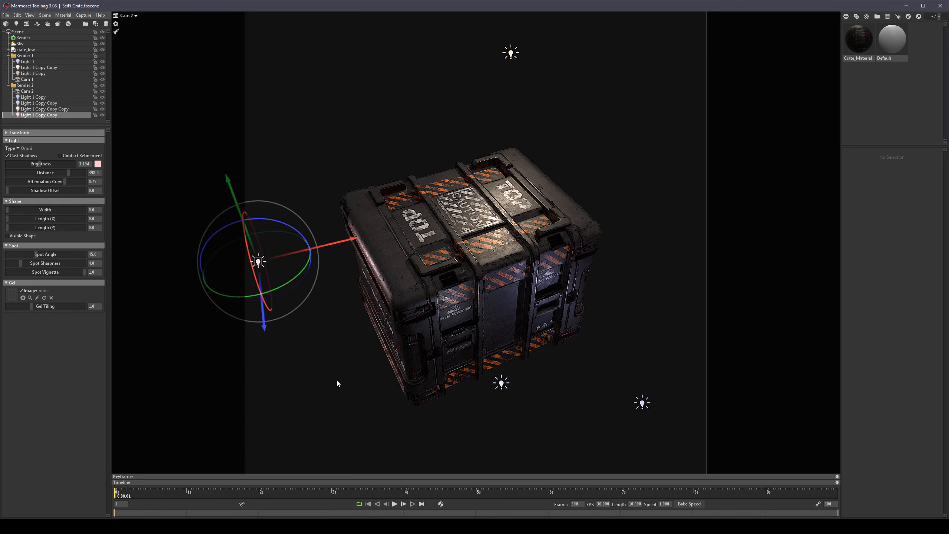
# Step: Move the pink light along its blue axis toward the rear of the crate's left side and set its brightness to 1.735
pyautogui.moveTo(338, 381); pyautogui.dragTo(351, 320)
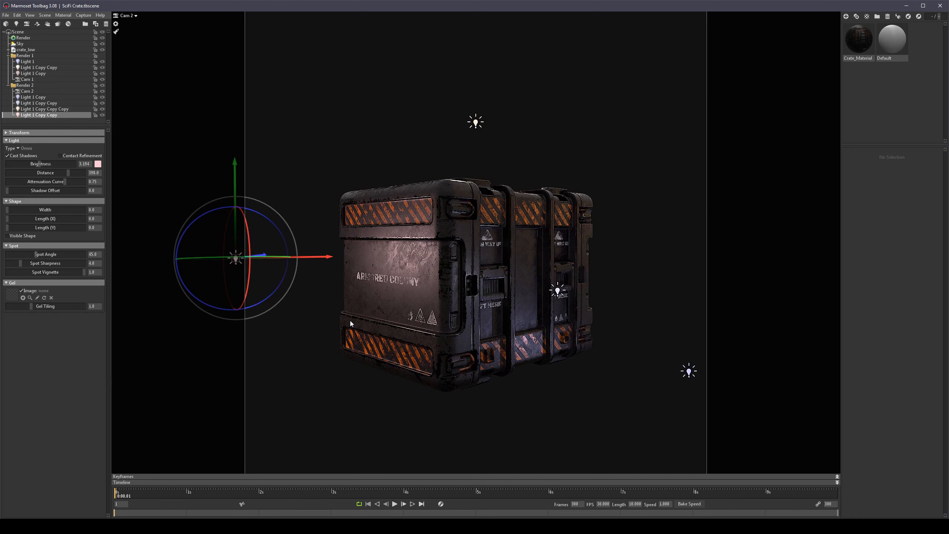
pyautogui.moveTo(577, 302); pyautogui.dragTo(569, 349)
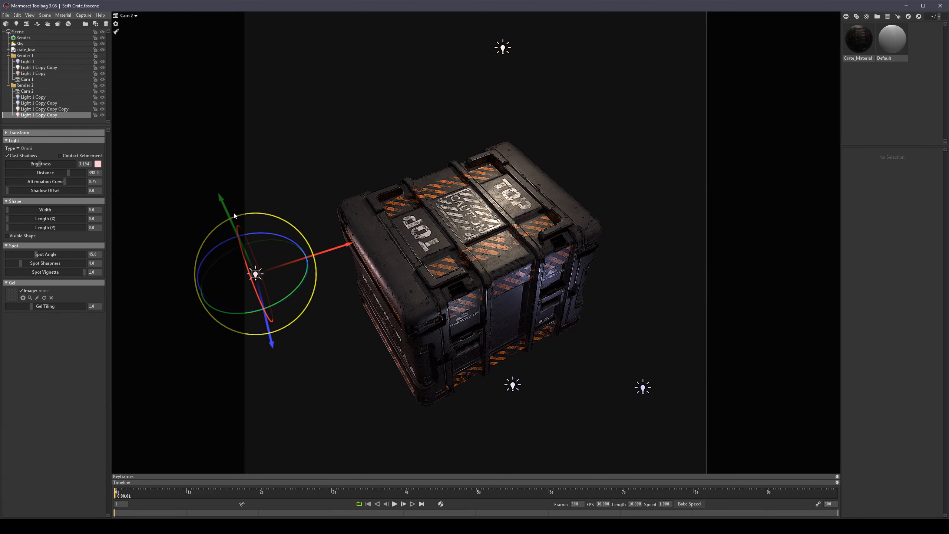
pyautogui.moveTo(224, 209); pyautogui.dragTo(244, 311)
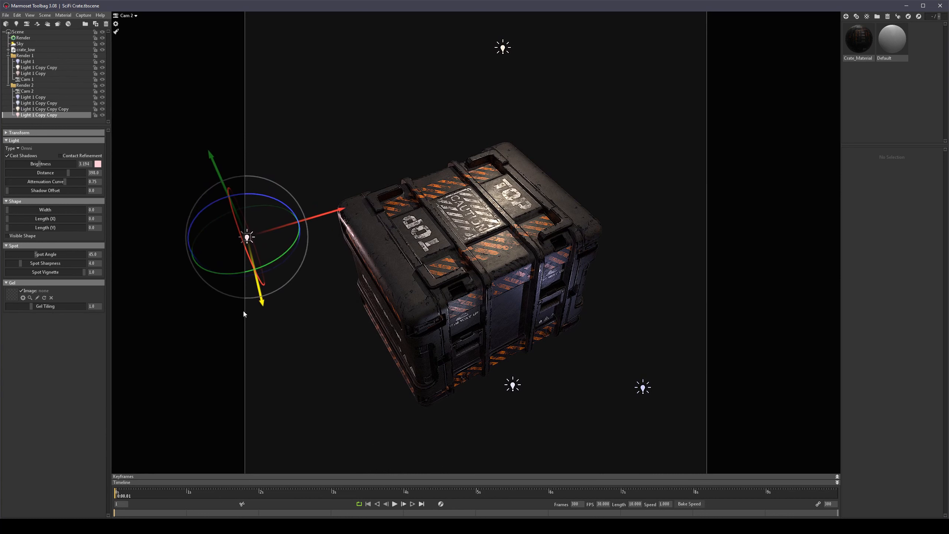
pyautogui.moveTo(39, 164); pyautogui.dragTo(36, 164)
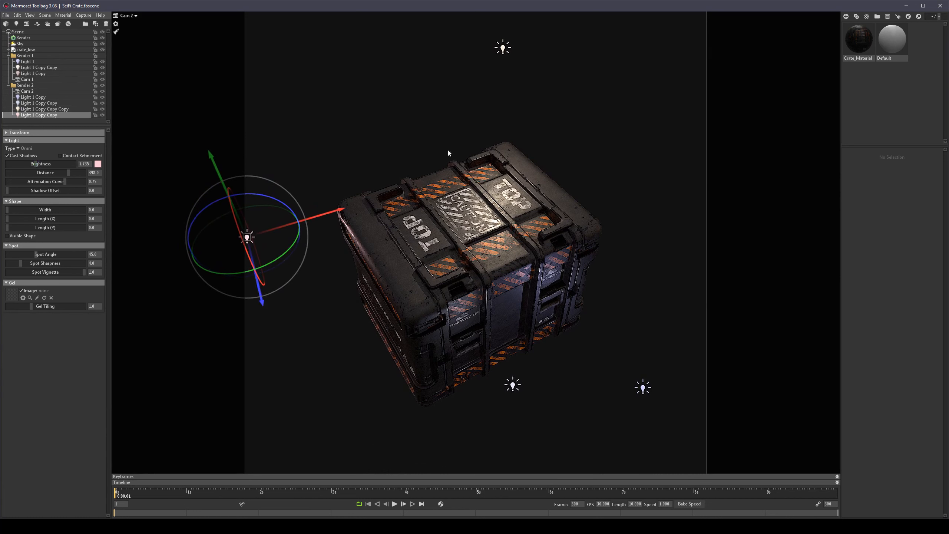
# Step: Reframe Cam 2 slightly closer so the crate fills more of the safe frame
pyautogui.click(572, 180)
pyautogui.keyDown('alt'); pyautogui.moveTo(572, 180); pyautogui.dragTo(571, 194); pyautogui.keyUp('alt')
pyautogui.scroll(2, 450, 251)
pyautogui.keyDown('alt'); pyautogui.moveTo(450, 251); pyautogui.dragTo(500, 234); pyautogui.keyUp('alt')
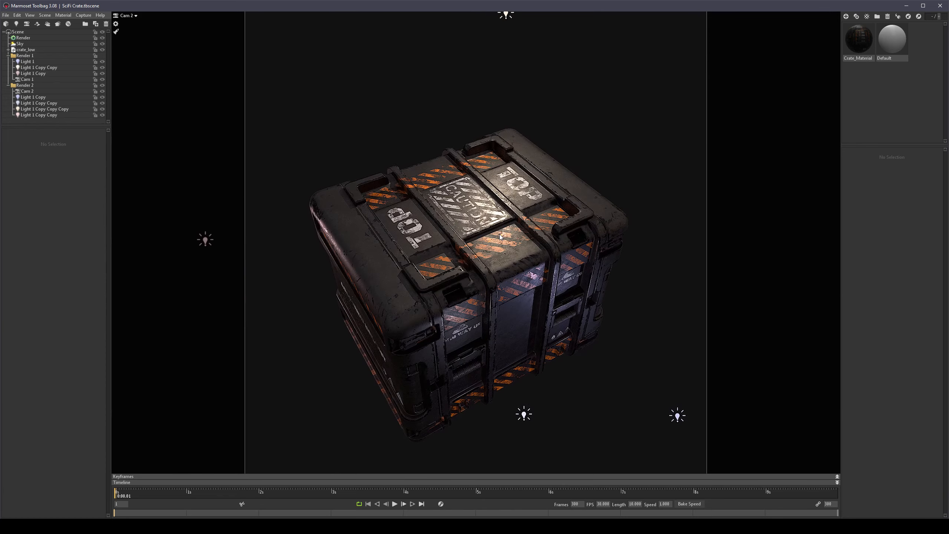
pyautogui.scroll(-2, 497, 248)
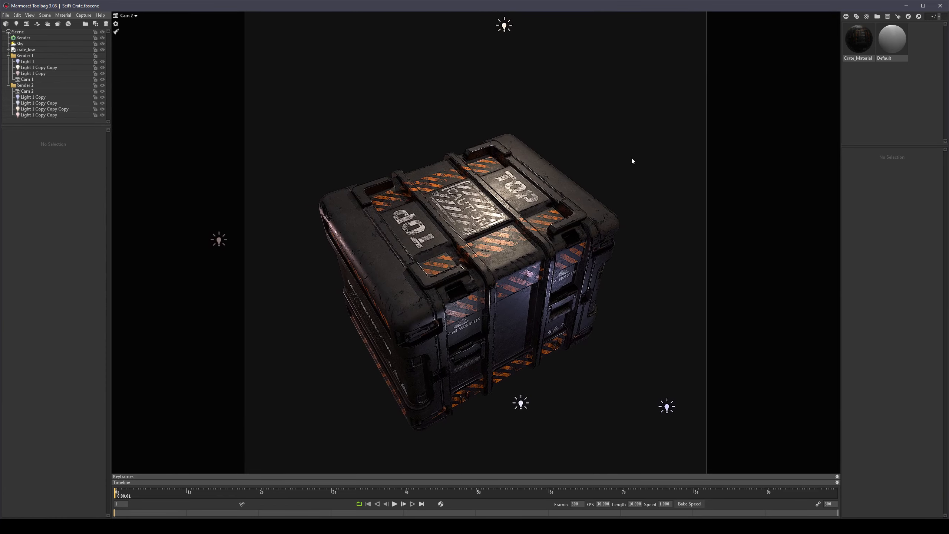
pyautogui.keyDown('alt'); pyautogui.moveTo(637, 174); pyautogui.dragTo(648, 152, button='middle'); pyautogui.keyUp('alt')
pyautogui.scroll(3, 537, 215)
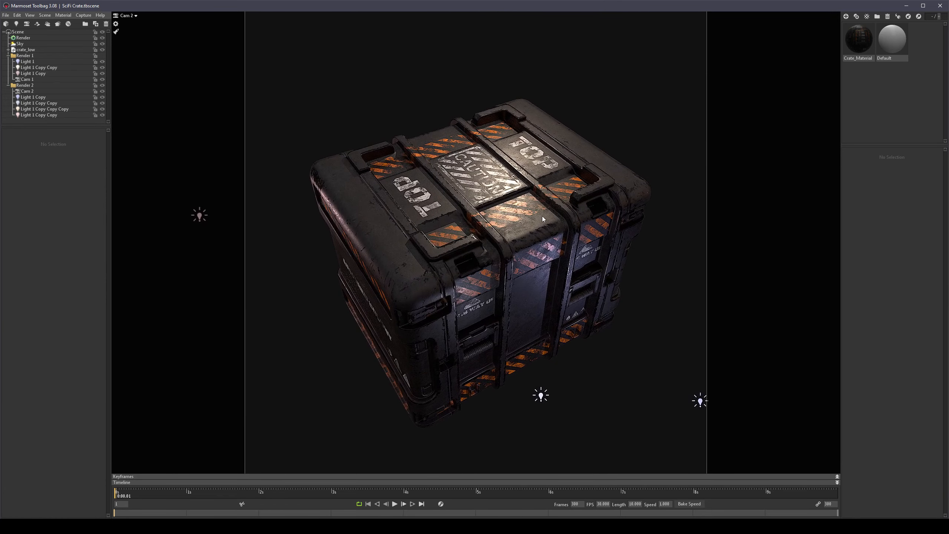
pyautogui.keyDown('alt'); pyautogui.moveTo(540, 216); pyautogui.dragTo(533, 222, button='middle'); pyautogui.keyUp('alt')
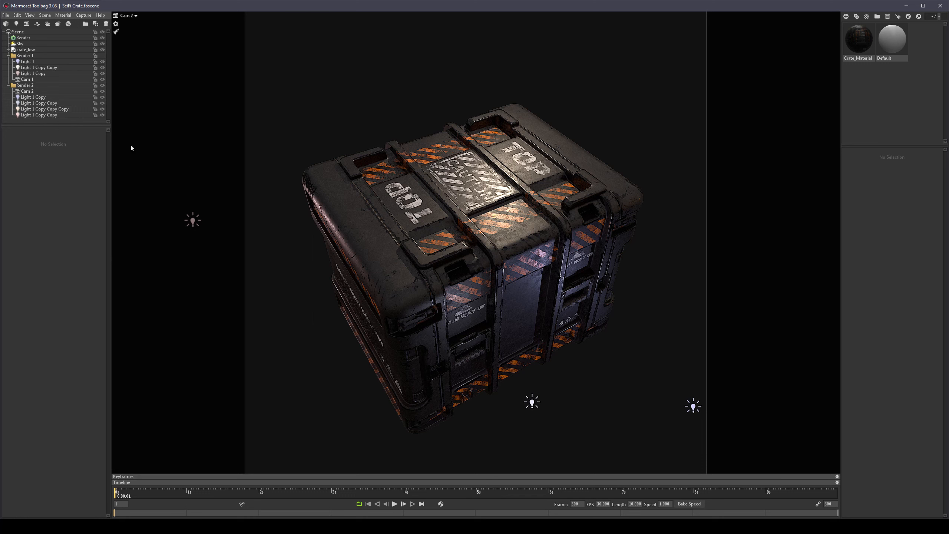
# Step: View the crate through Cam 1 with the Render 2 group hidden and the Render 1 group shown
pyautogui.click(9, 86)
pyautogui.click(8, 56)
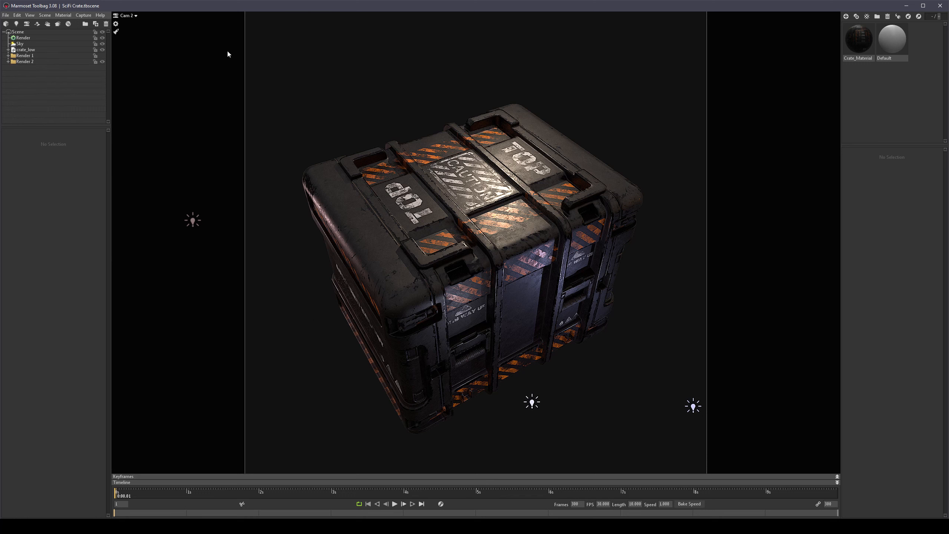
pyautogui.click(136, 17)
pyautogui.click(148, 16)
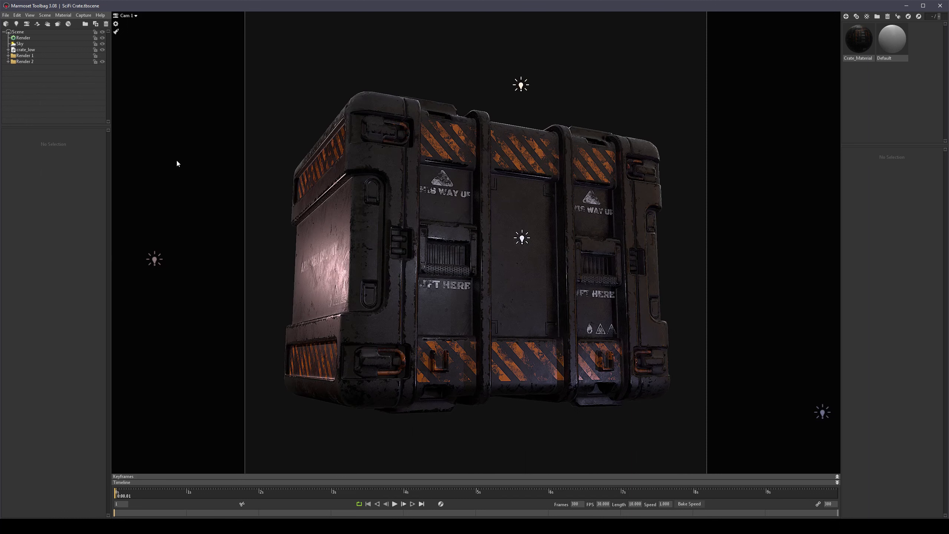
pyautogui.click(8, 62)
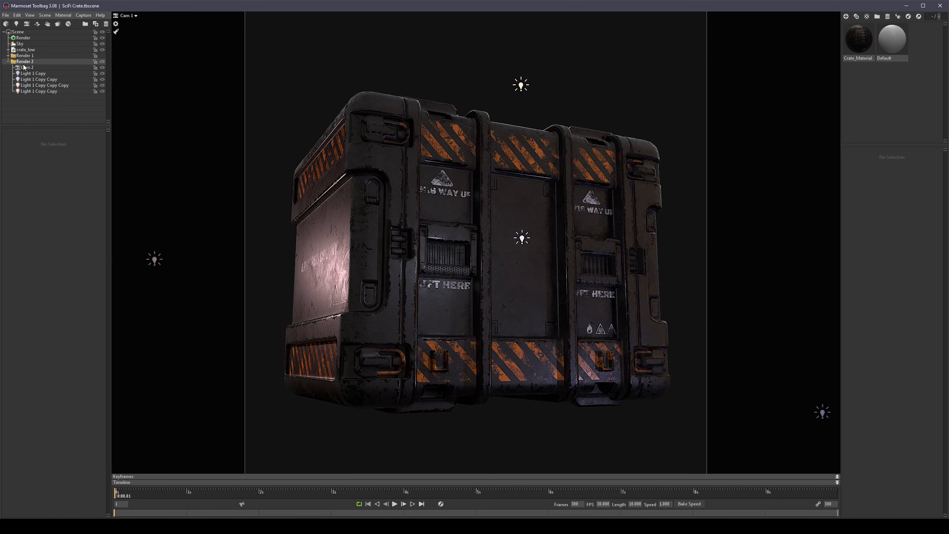
pyautogui.click(103, 61)
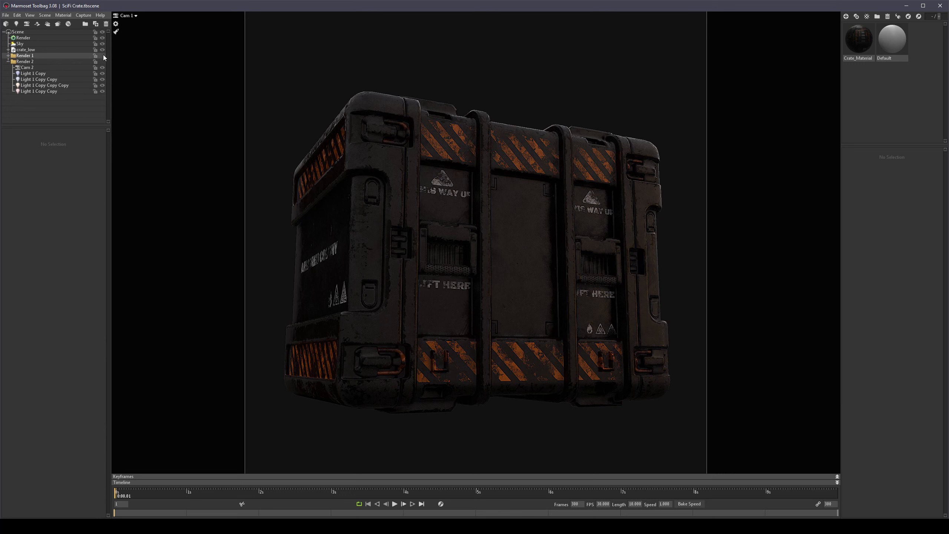
pyautogui.click(103, 55)
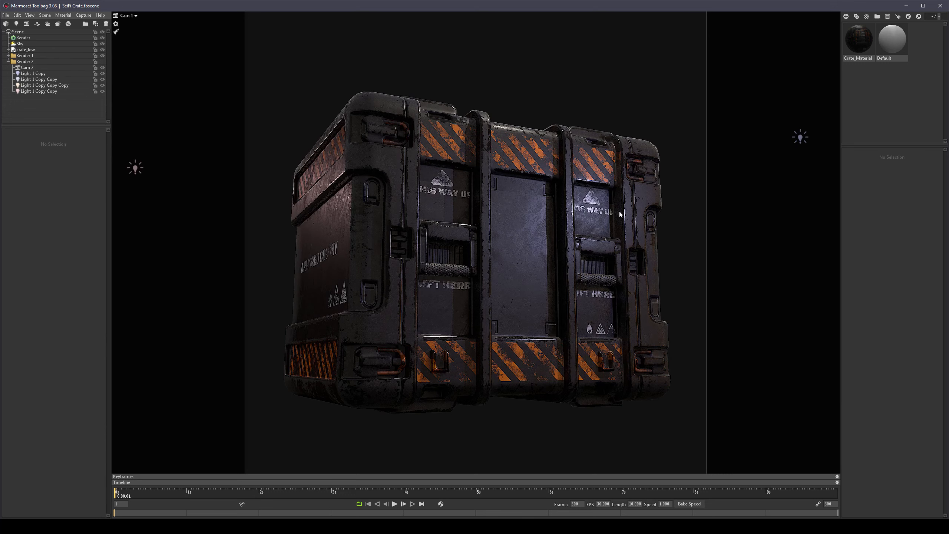
# Step: Return to Cam 2 with the Render 1 group hidden and the Render 2 group shown
pyautogui.click(135, 16)
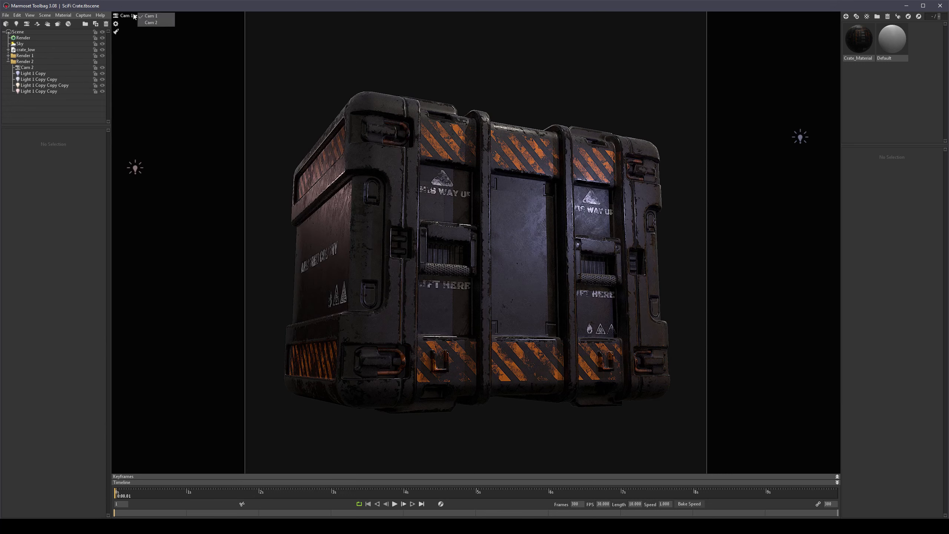
pyautogui.click(151, 22)
pyautogui.click(102, 56)
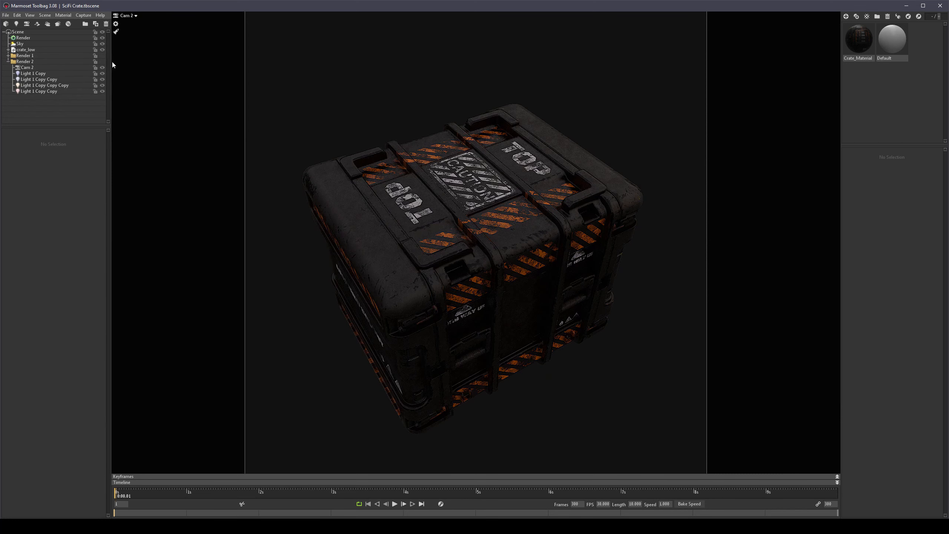
pyautogui.click(102, 61)
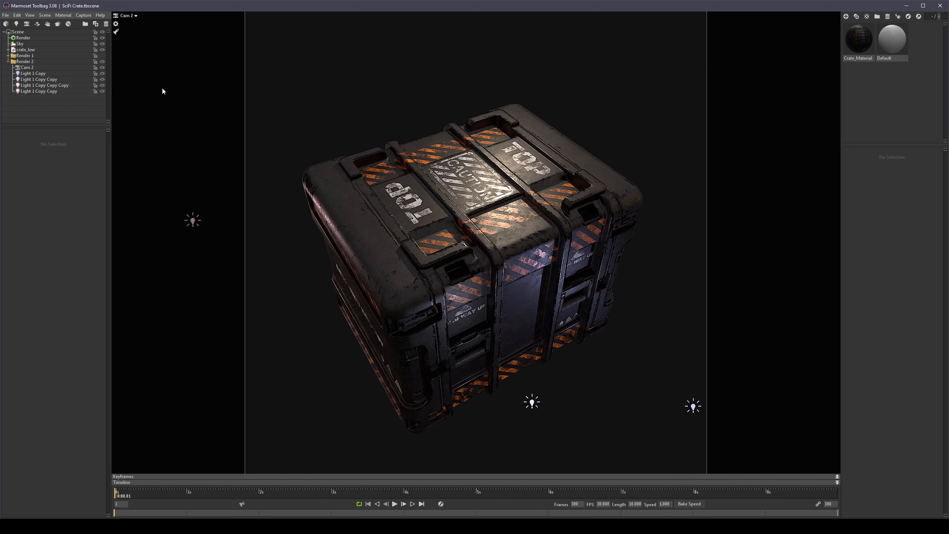
# Step: Lower the brightness of the warm light above the crate to 3.194
pyautogui.click(52, 85)
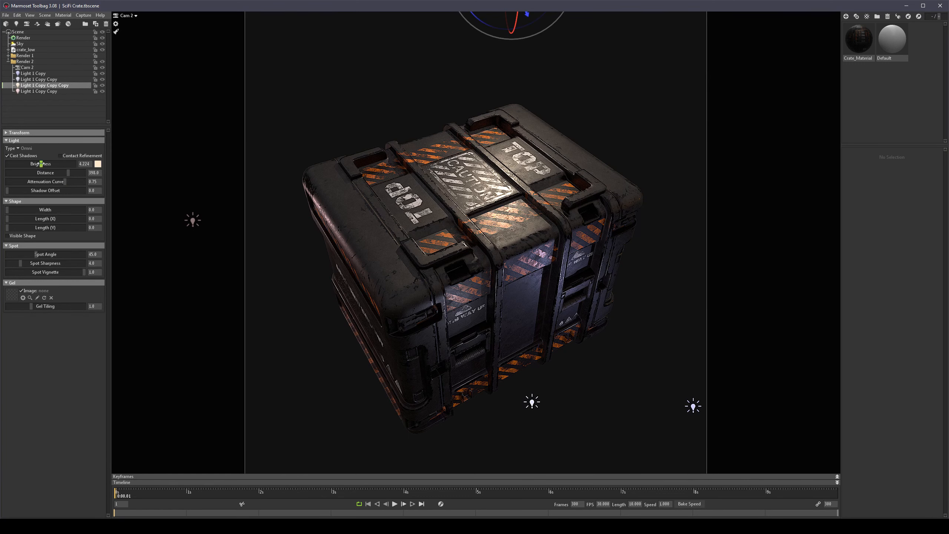
pyautogui.moveTo(41, 164); pyautogui.dragTo(40, 164)
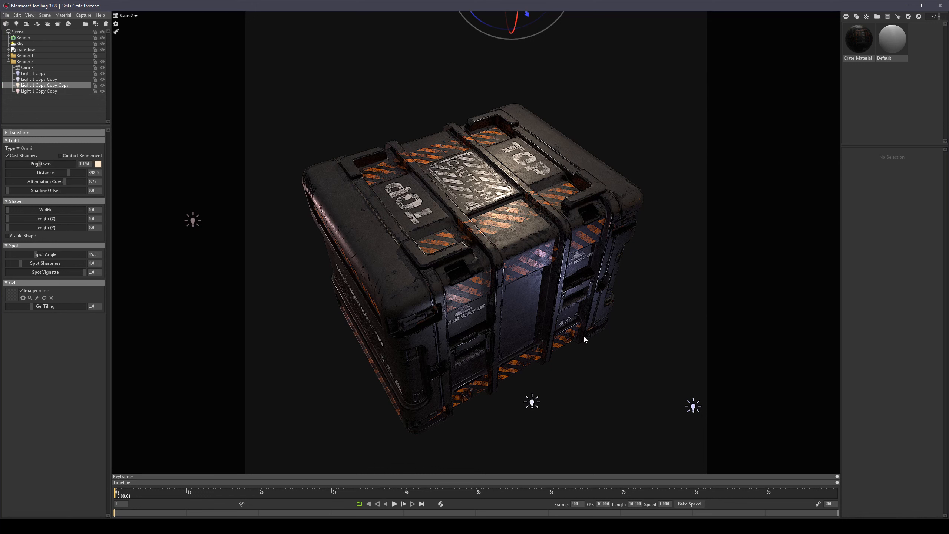
pyautogui.click(604, 414)
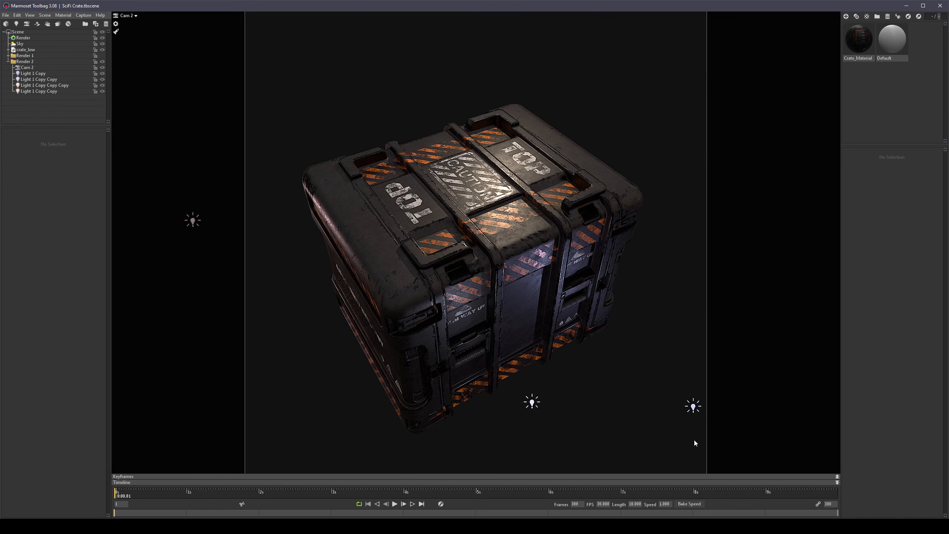
# Step: Try a higher brightness on the bluish light, undo it, and shift that light slightly along its red axis
pyautogui.click(693, 406)
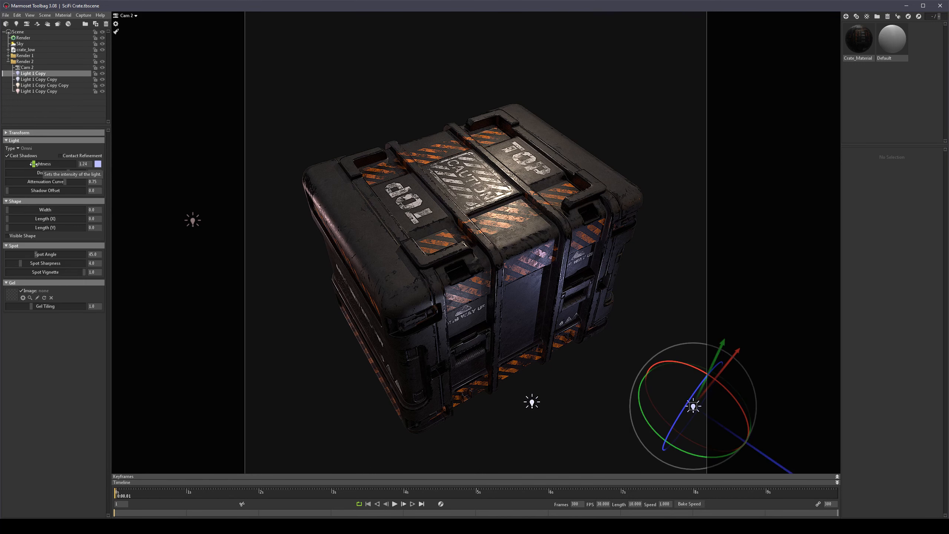
pyautogui.moveTo(33, 164); pyautogui.dragTo(40, 164)
pyautogui.hotkey('ctrl', 'z')
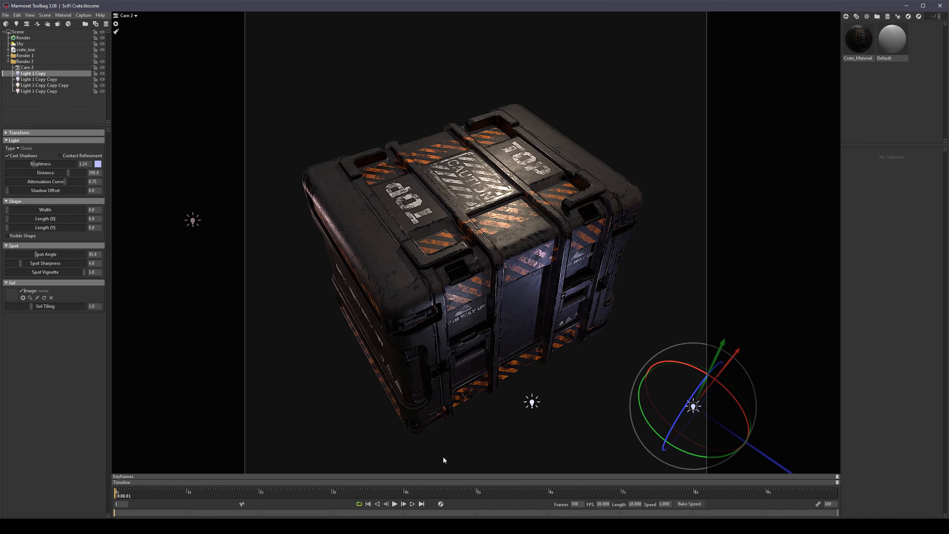
pyautogui.moveTo(740, 357)
pyautogui.mouseDown()
pyautogui.moveTo(768, 337)
pyautogui.moveTo(752, 344)
pyautogui.mouseUp()
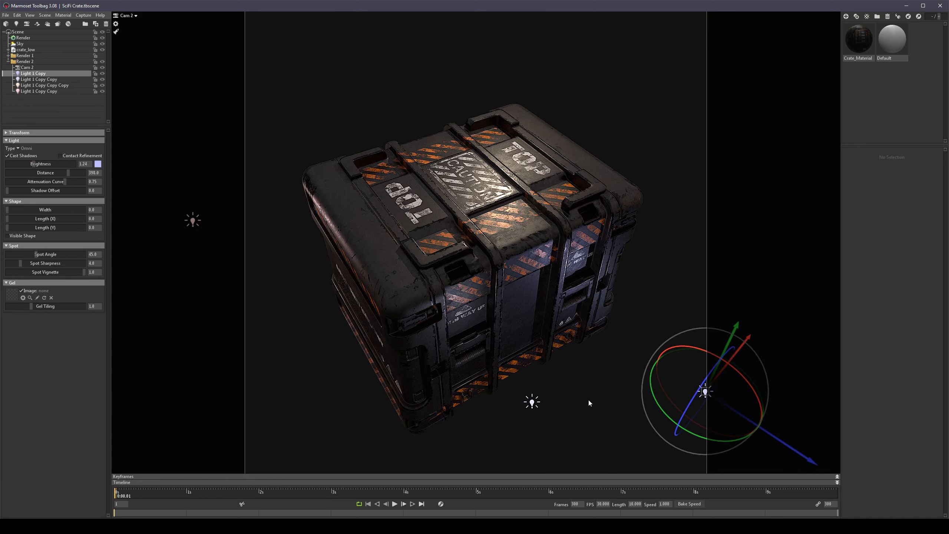
pyautogui.click(597, 418)
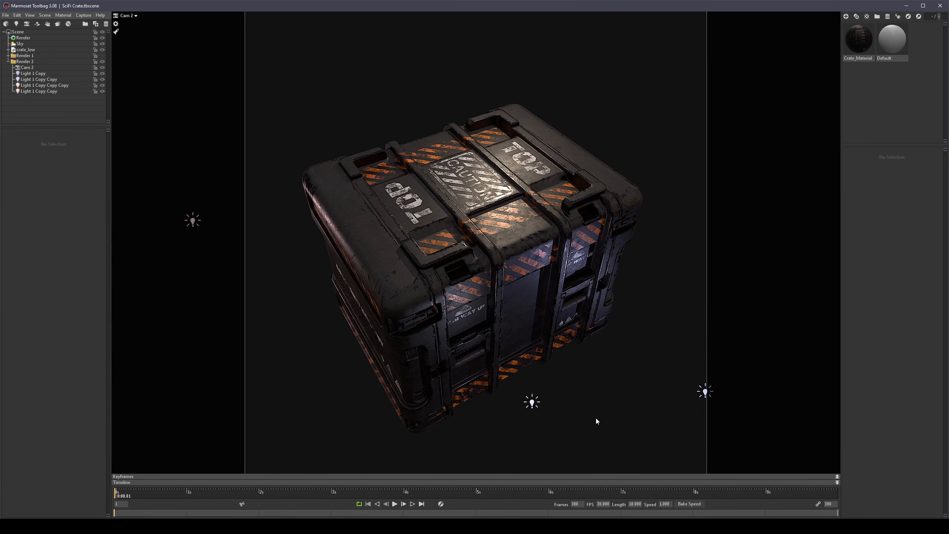
# Step: Try the Directional type on the warm light above the crate and undo the change
pyautogui.click(706, 391)
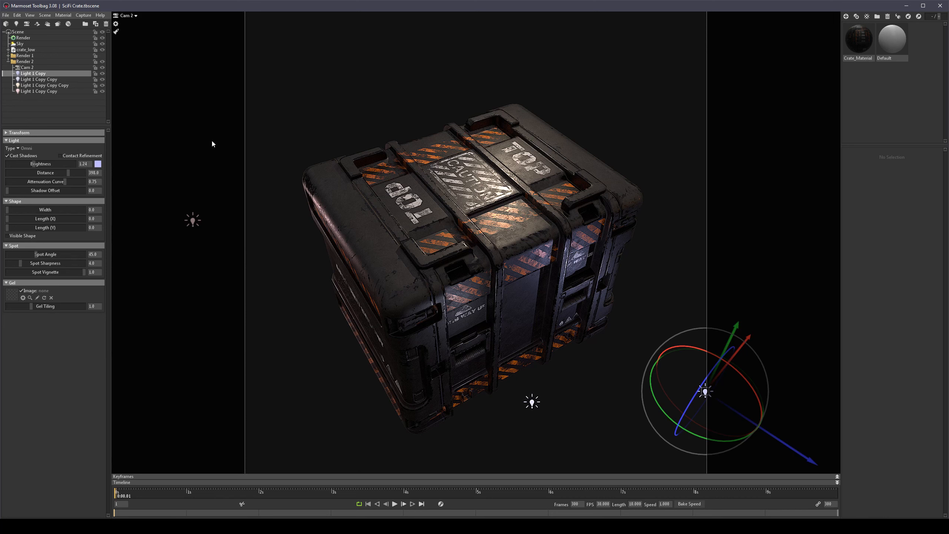
pyautogui.click(20, 150)
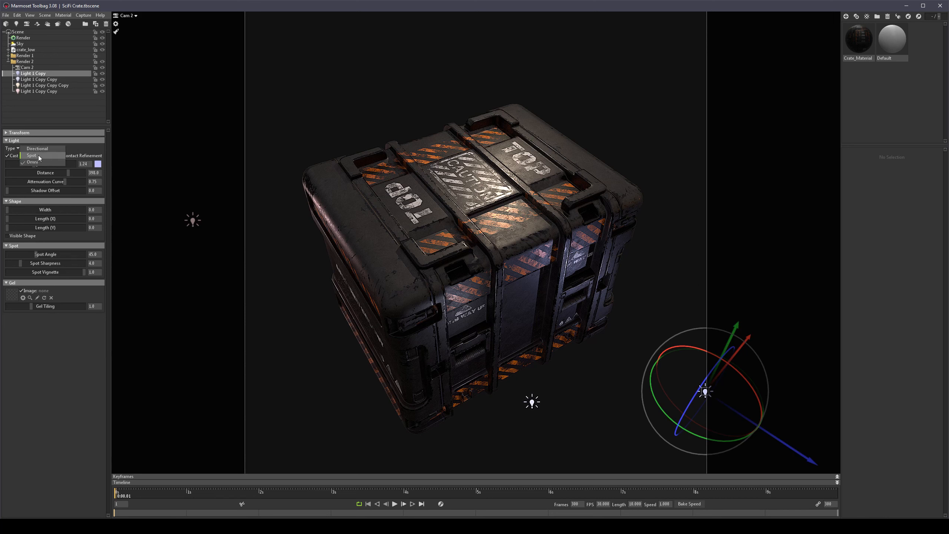
pyautogui.click(507, 56)
pyautogui.click(43, 85)
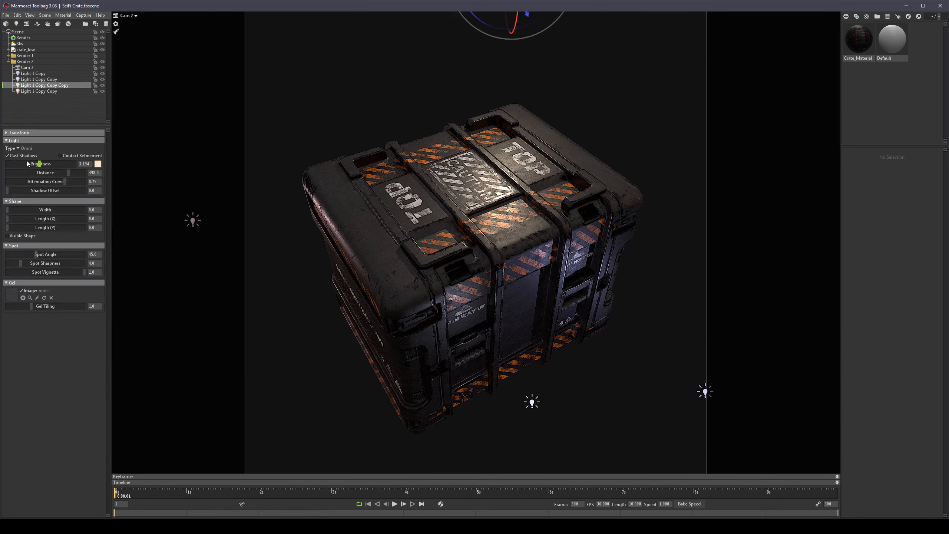
pyautogui.click(18, 148)
pyautogui.click(31, 149)
pyautogui.moveTo(515, 18); pyautogui.dragTo(505, 63)
pyautogui.hotkey('ctrl', 'z')
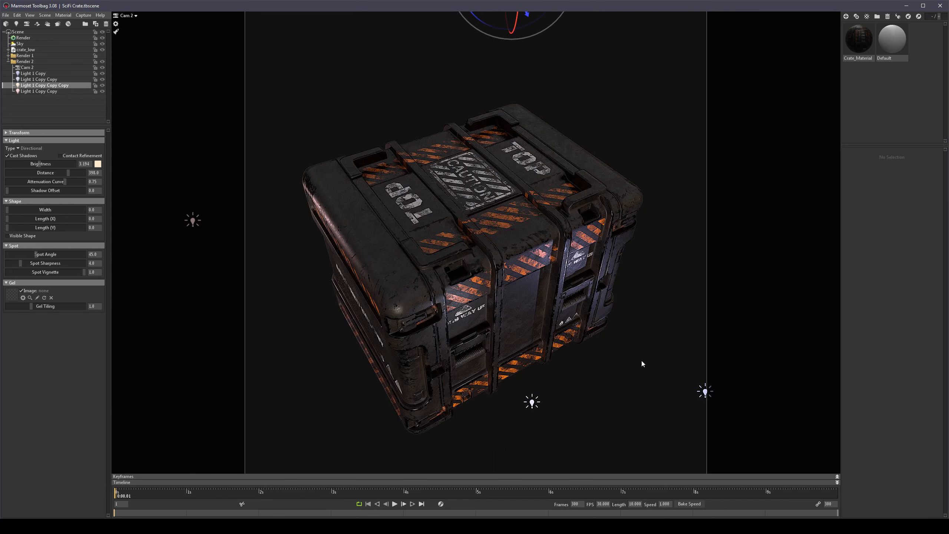
pyautogui.hotkey('ctrl', 'z')
pyautogui.click(620, 412)
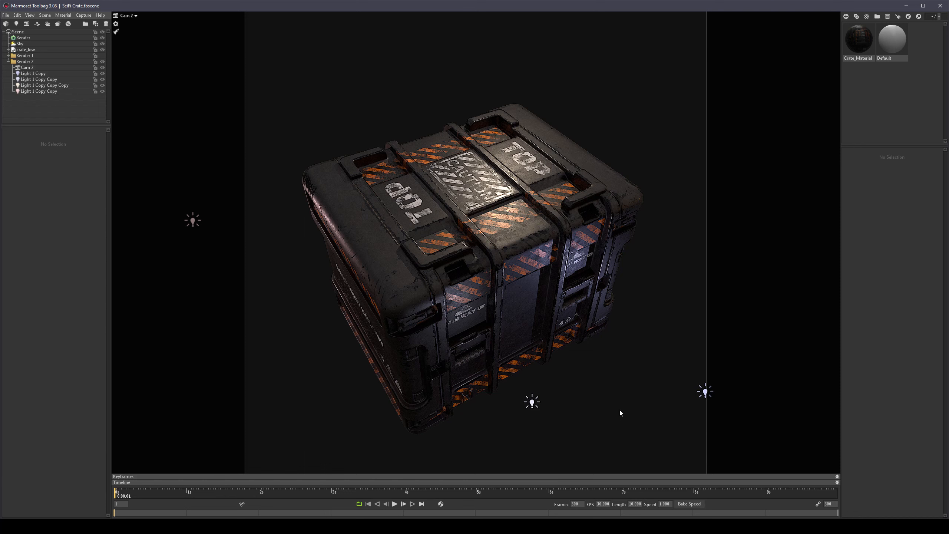
# Step: Add a Shadow Catcher object to the scene beneath the crate
pyautogui.click(45, 15)
pyautogui.moveTo(49, 25)
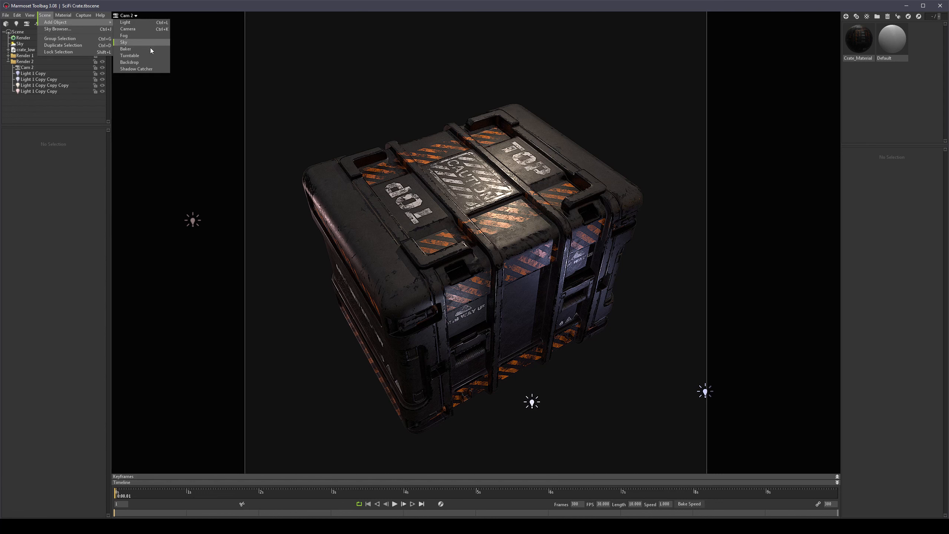
pyautogui.click(142, 69)
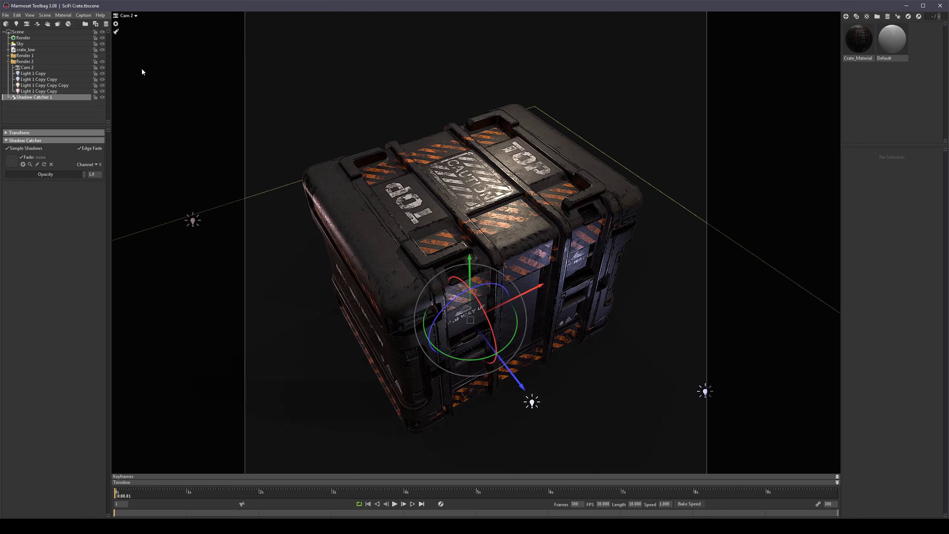
pyautogui.click(646, 138)
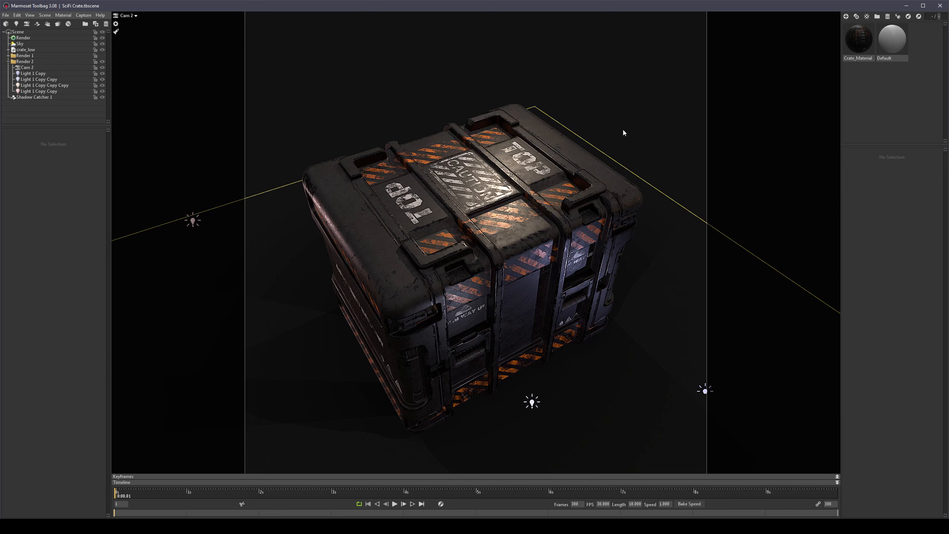
# Step: Capture the Cam 2 view as an image, open the render for review, and close the image viewer
pyautogui.click(84, 15)
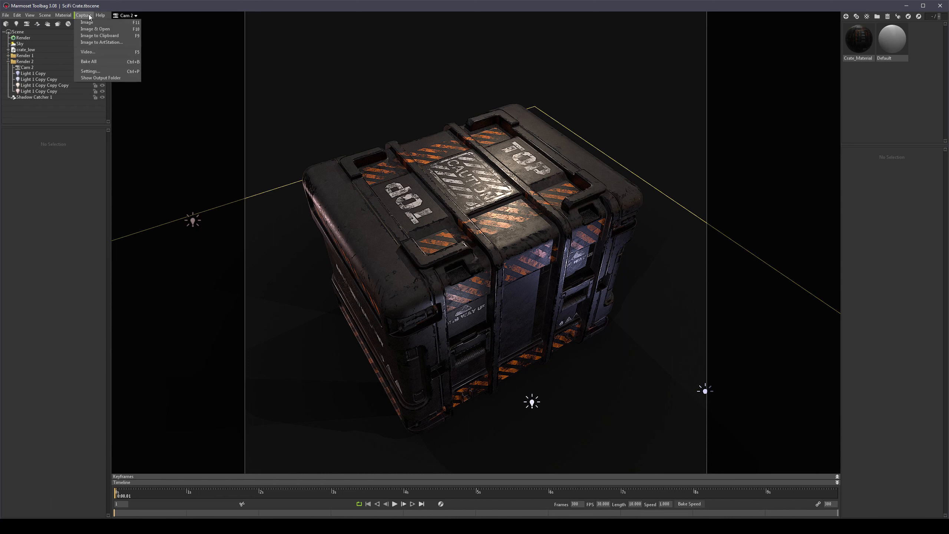
pyautogui.click(89, 16)
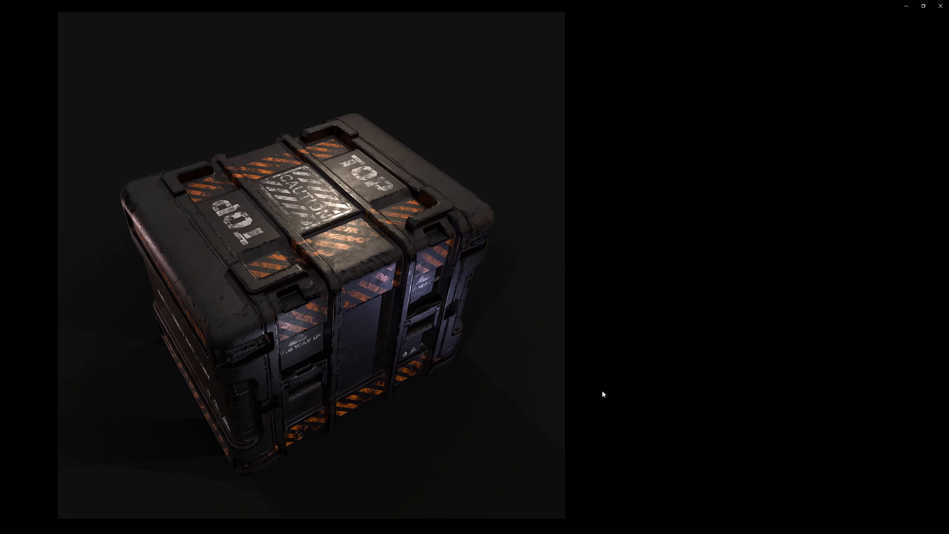
pyautogui.click(941, 6)
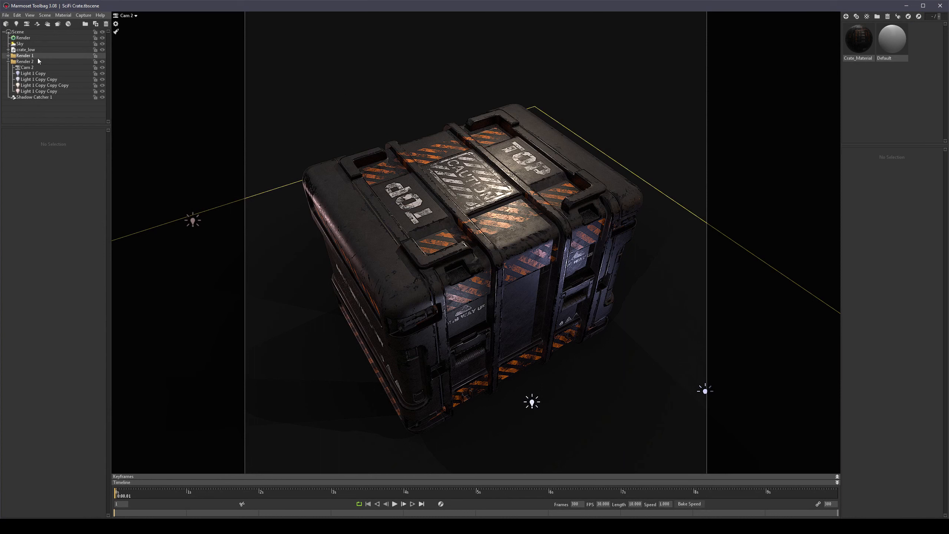
# Step: Switch the viewport to Cam 1, hide the Render 2 group and show the Render 1 group
pyautogui.click(136, 16)
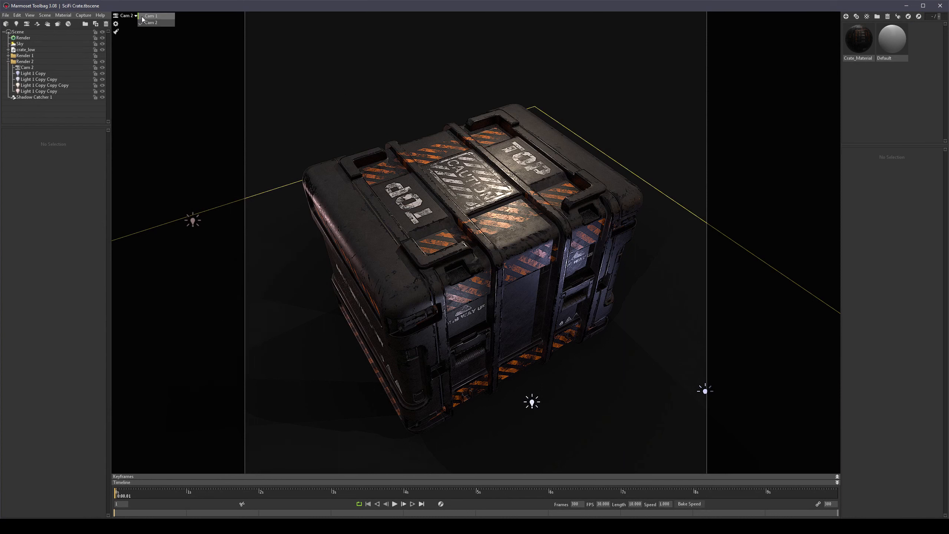
pyautogui.click(143, 17)
pyautogui.click(103, 61)
pyautogui.click(102, 55)
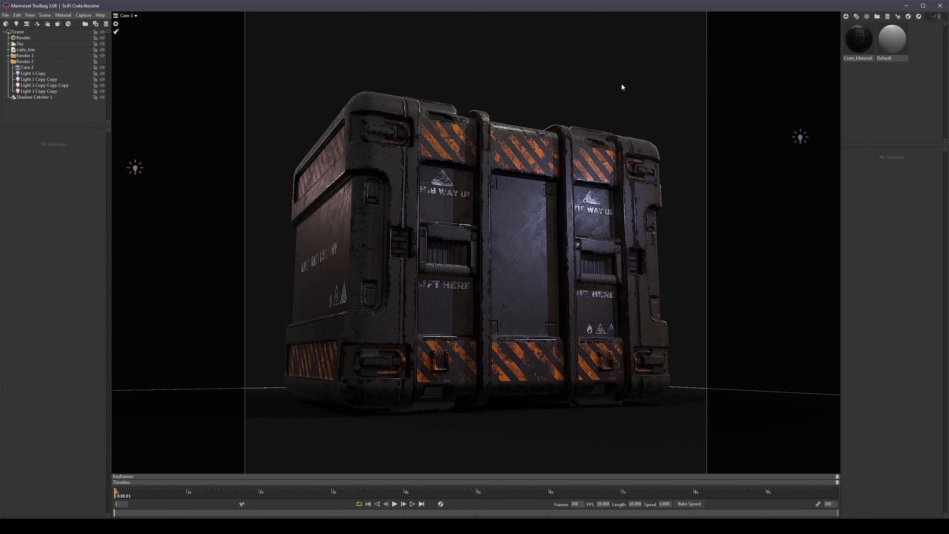
# Step: Add two child lights to the Sky's panorama, one near its left edge just above the horizon and one on the bright central clouds
pyautogui.click(19, 43)
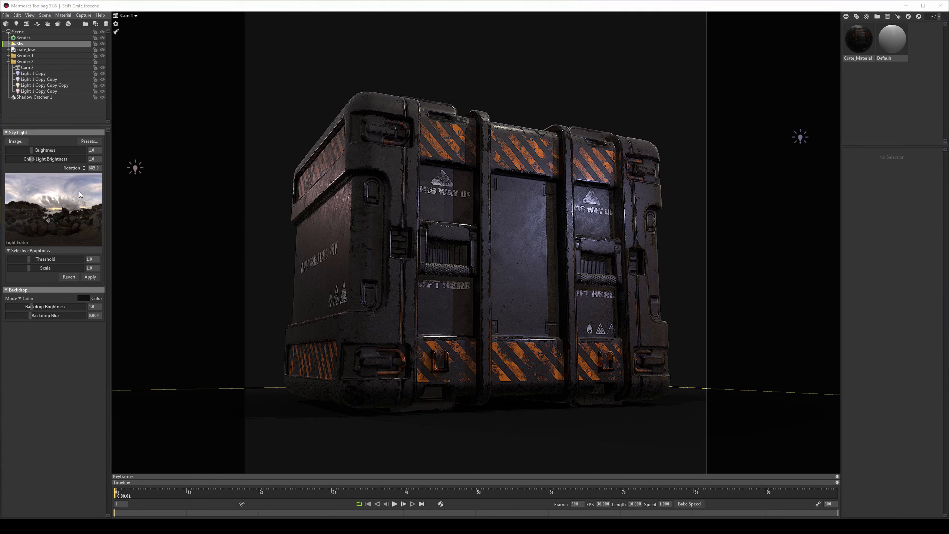
pyautogui.click(26, 182)
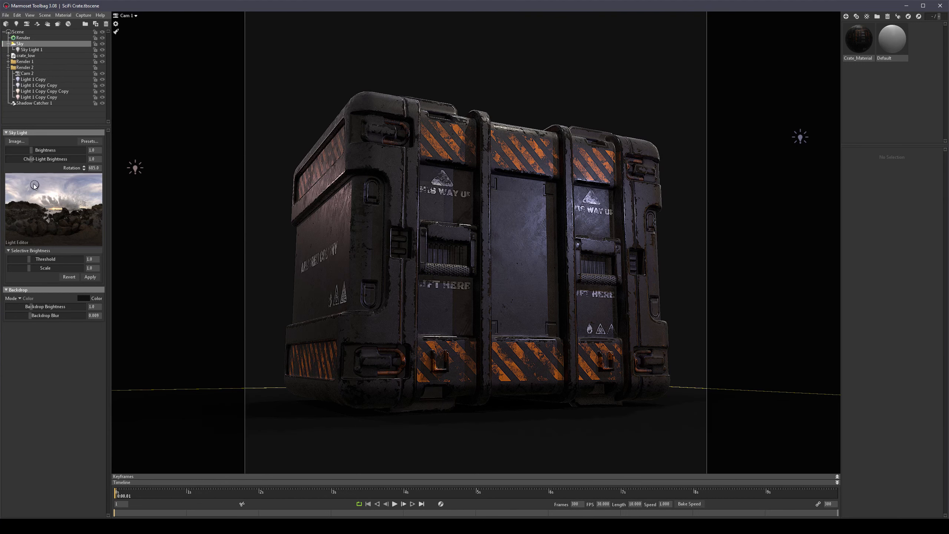
pyautogui.moveTo(26, 183)
pyautogui.mouseDown()
pyautogui.moveTo(36, 200)
pyautogui.moveTo(28, 190)
pyautogui.moveTo(20, 198)
pyautogui.mouseUp()
pyautogui.moveTo(21, 201)
pyautogui.mouseDown()
pyautogui.moveTo(29, 193)
pyautogui.moveTo(16, 201)
pyautogui.mouseUp()
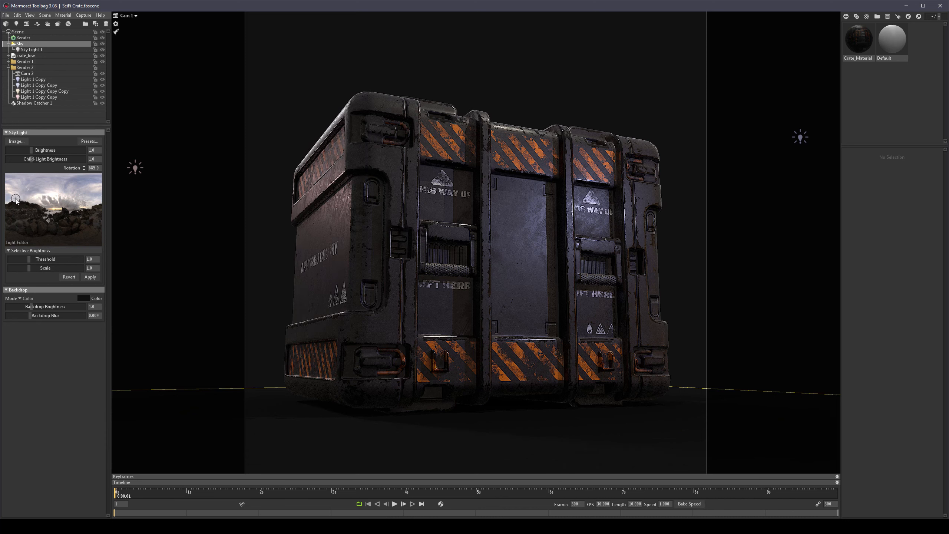
pyautogui.click(50, 197)
pyautogui.moveTo(50, 197)
pyautogui.mouseDown()
pyautogui.moveTo(66, 197)
pyautogui.moveTo(55, 197)
pyautogui.moveTo(56, 186)
pyautogui.moveTo(54, 199)
pyautogui.mouseUp()
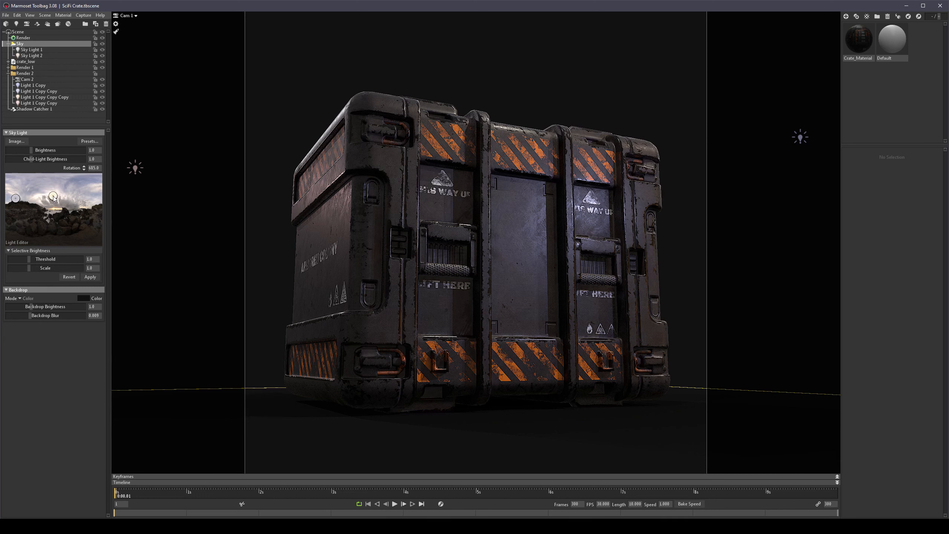
# Step: Add two more sky lights, one near the horizon in the panorama's right part and one just below the central light
pyautogui.click(90, 198)
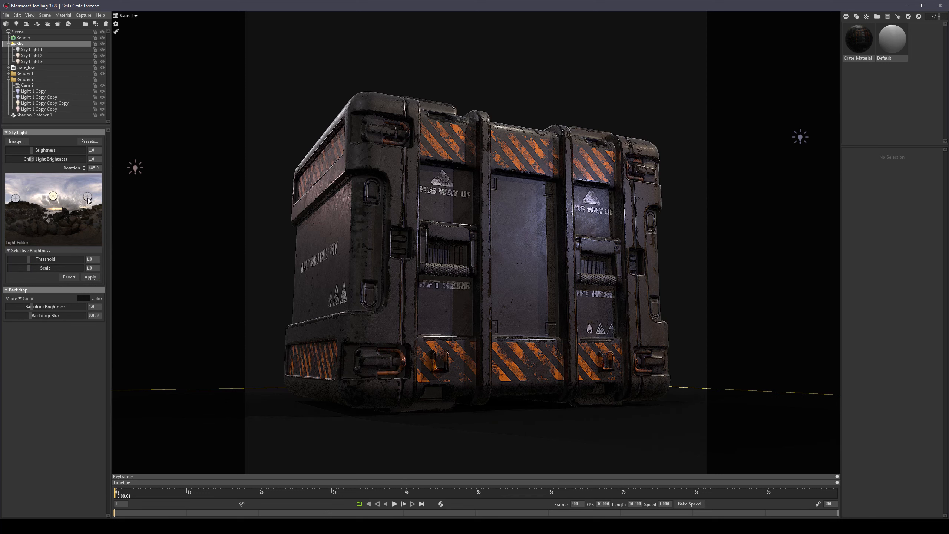
pyautogui.moveTo(90, 200); pyautogui.dragTo(84, 207)
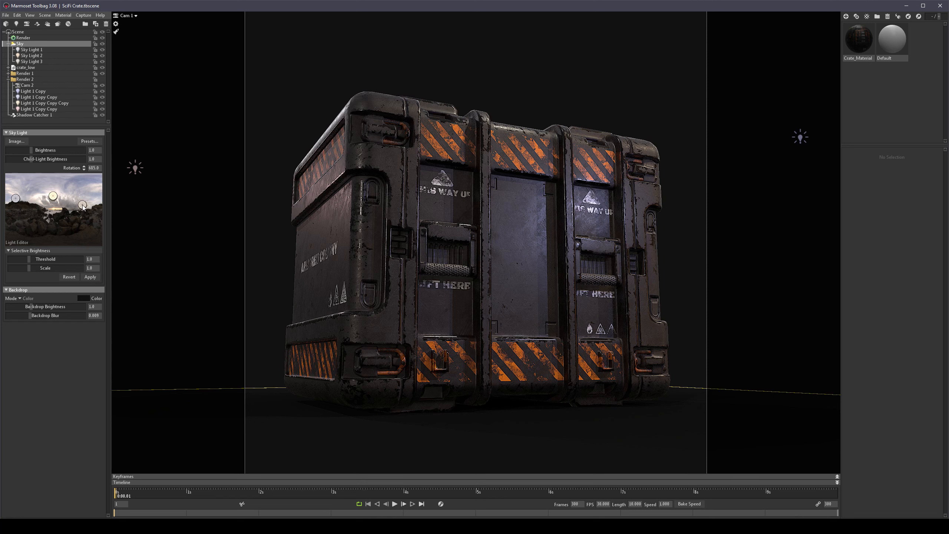
pyautogui.moveTo(83, 205); pyautogui.dragTo(82, 204)
pyautogui.moveTo(38, 194)
pyautogui.mouseDown()
pyautogui.moveTo(48, 217)
pyautogui.moveTo(67, 213)
pyautogui.moveTo(69, 198)
pyautogui.moveTo(51, 214)
pyautogui.moveTo(63, 211)
pyautogui.mouseUp()
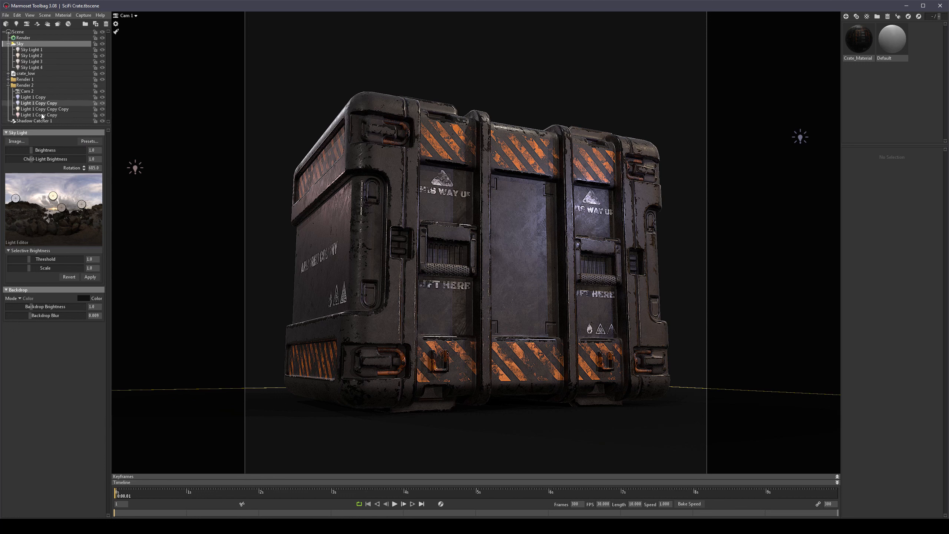
# Step: Tint Sky Light 1 light pink with RGB 255, 175, 196
pyautogui.click(38, 50)
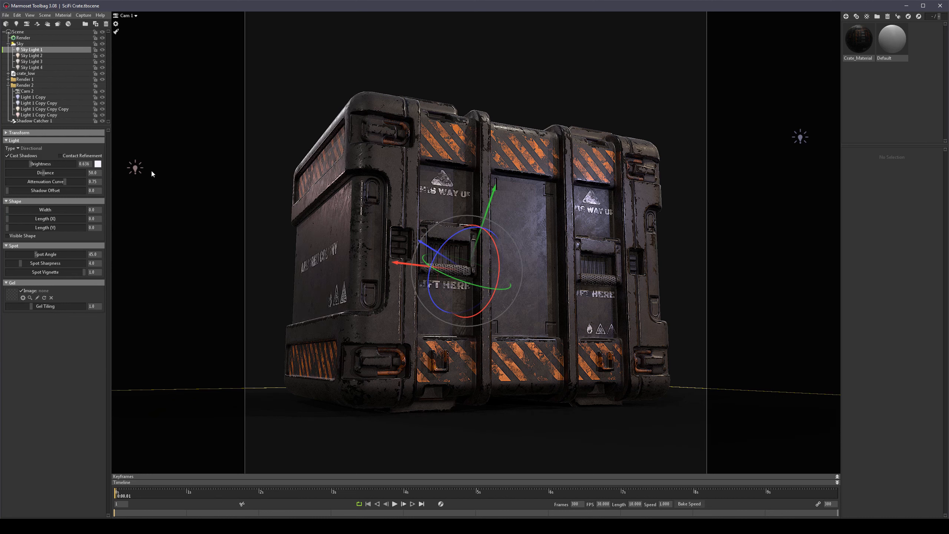
pyautogui.click(97, 164)
pyautogui.moveTo(220, 445); pyautogui.dragTo(218, 419)
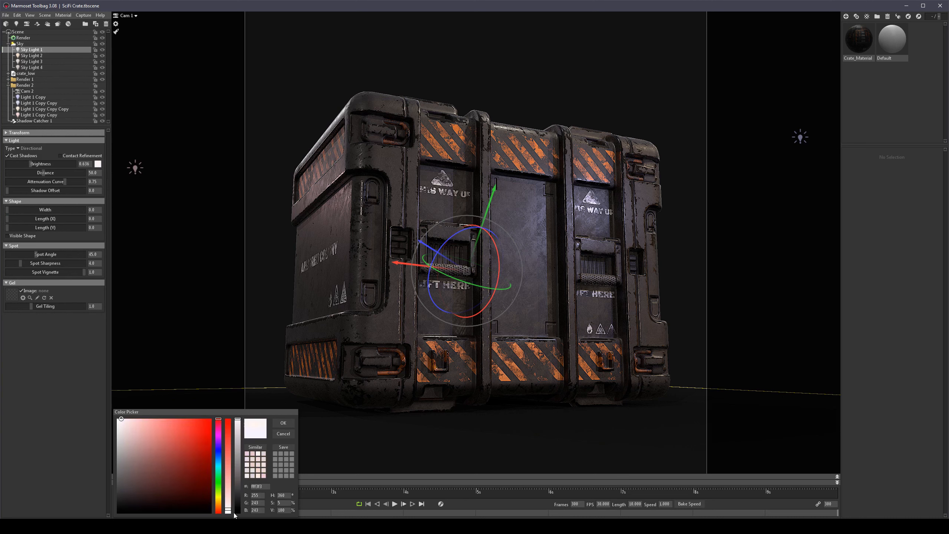
pyautogui.moveTo(230, 511); pyautogui.dragTo(229, 485)
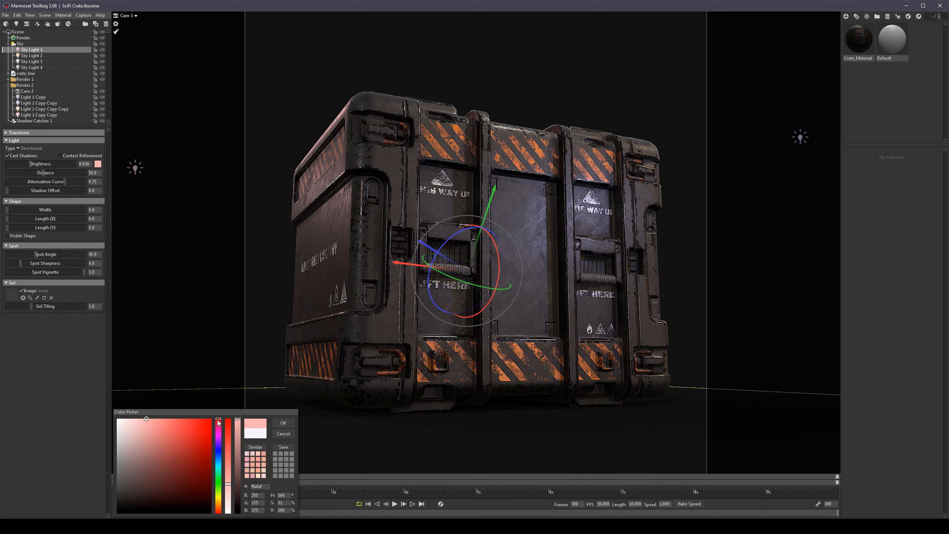
pyautogui.click(219, 425)
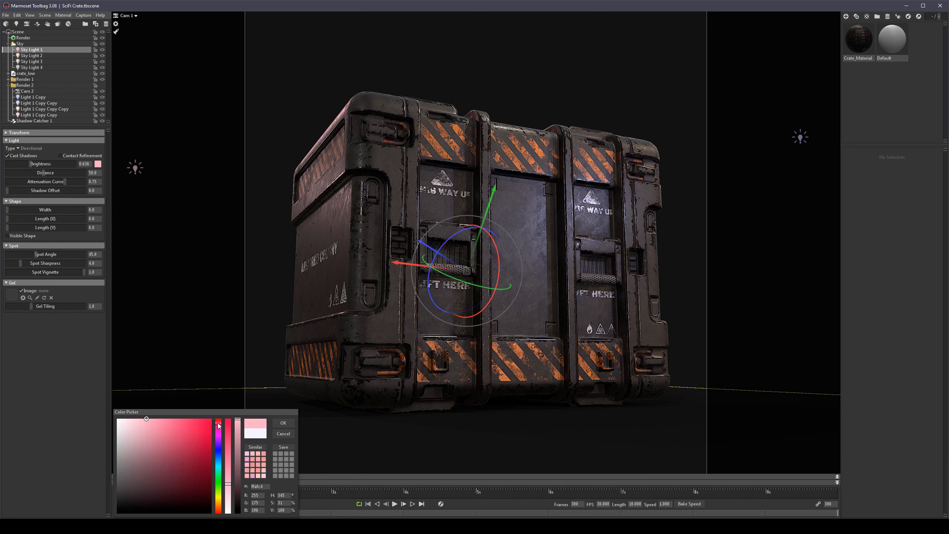
# Step: Change Sky Light 2's color to pale blue with RGB 189, 189, 255
pyautogui.click(86, 55)
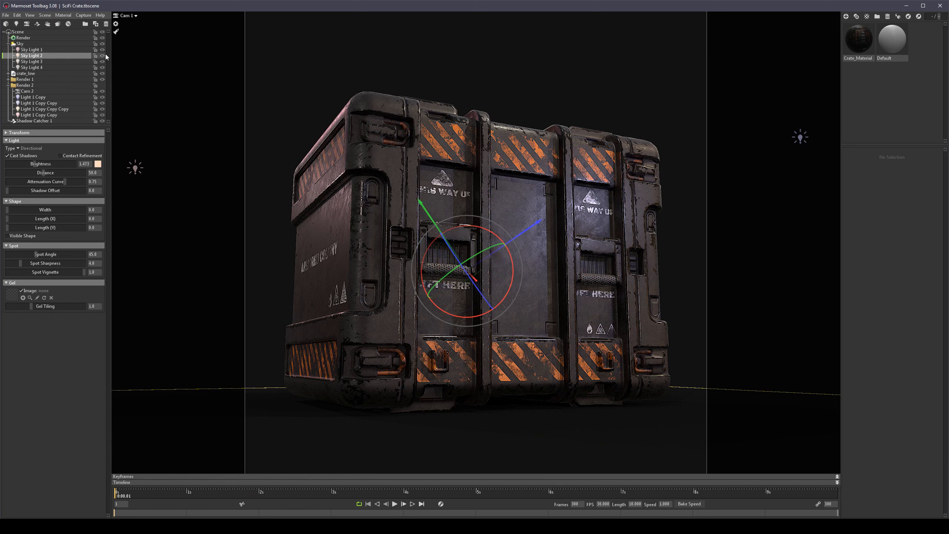
pyautogui.click(33, 43)
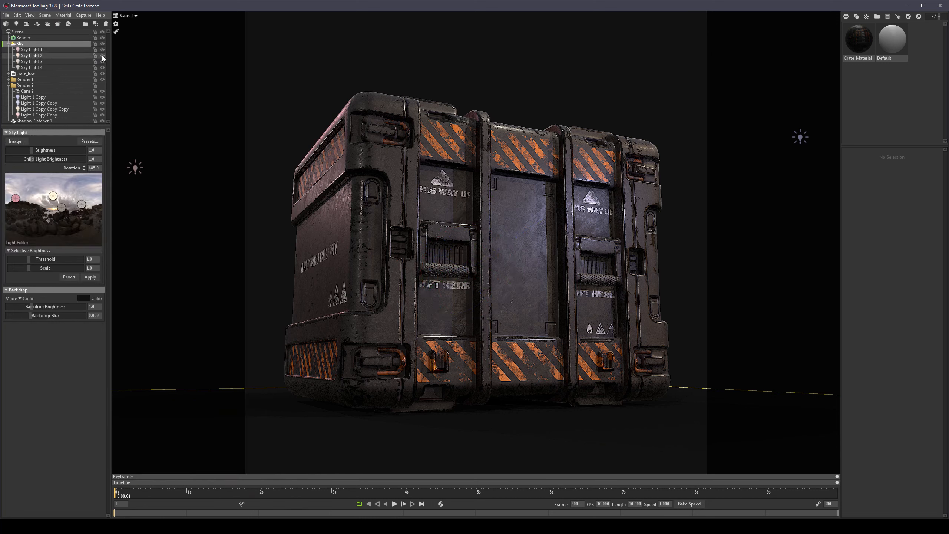
pyautogui.click(77, 56)
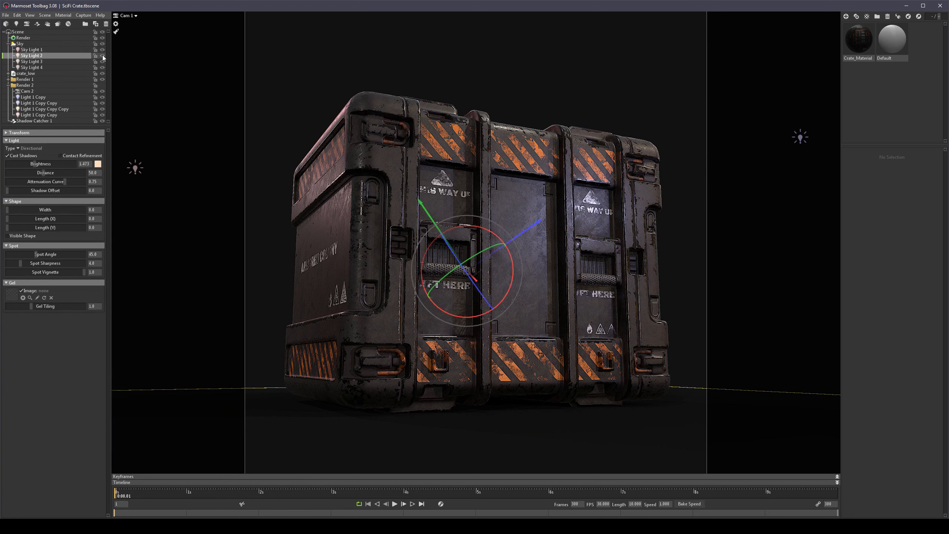
pyautogui.click(98, 164)
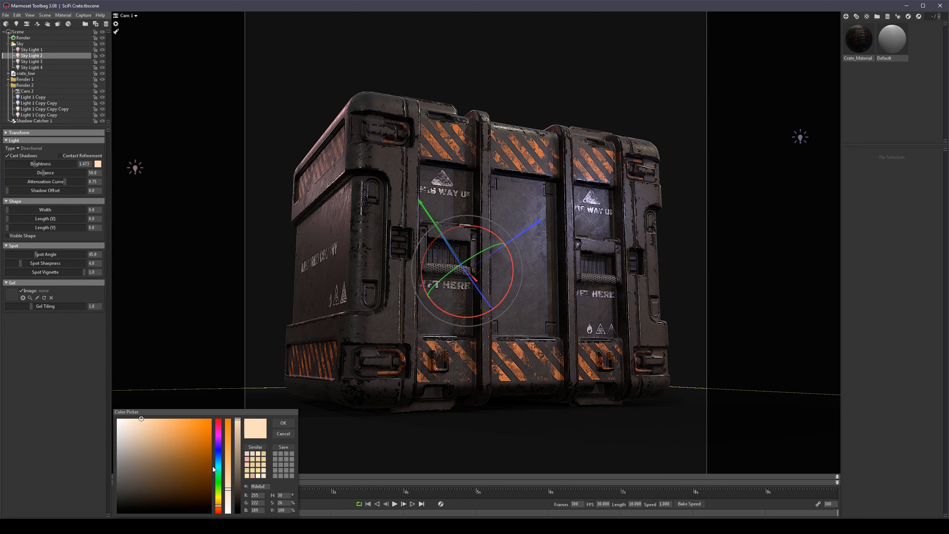
pyautogui.click(219, 450)
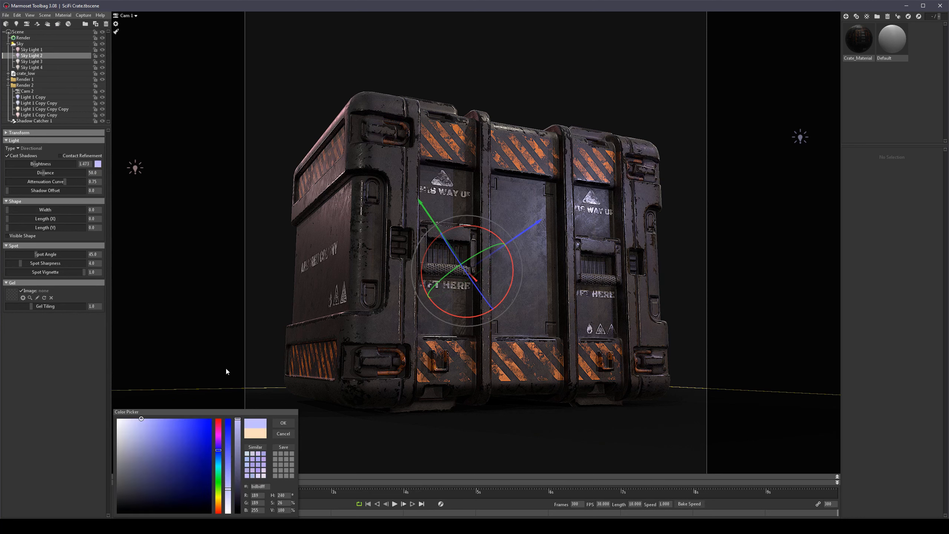
# Step: Toggle Sky Light 3's visibility to check its effect and tint it light orange with RGB 255, 201, 164
pyautogui.click(53, 61)
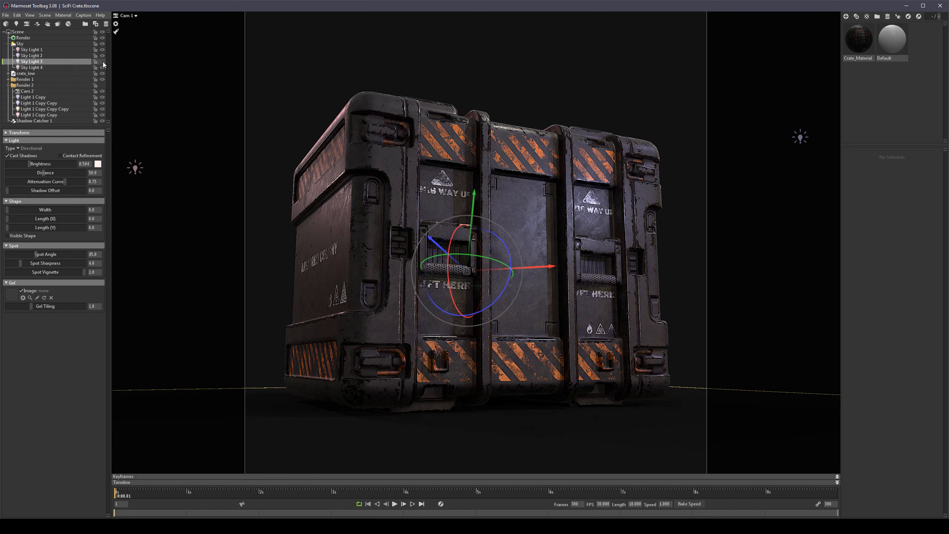
pyautogui.click(102, 61)
pyautogui.click(103, 62)
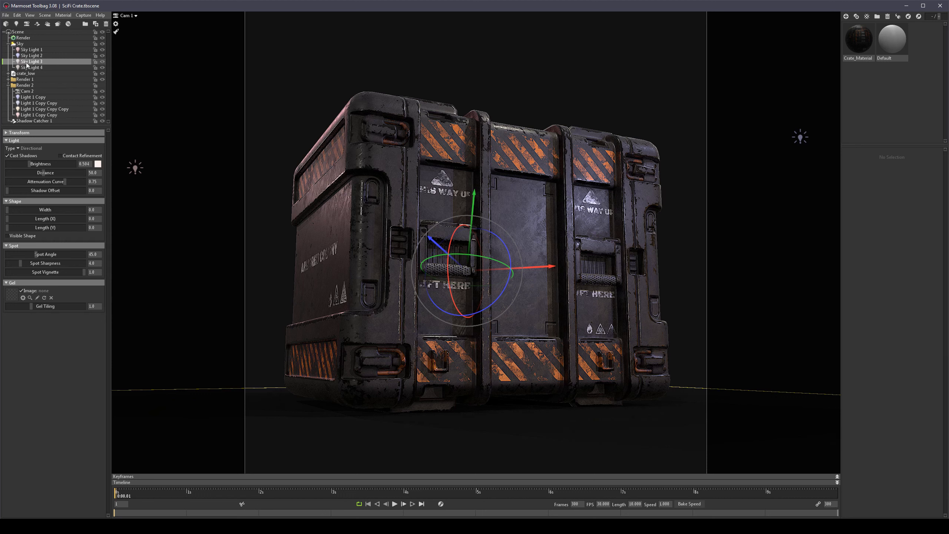
pyautogui.click(98, 164)
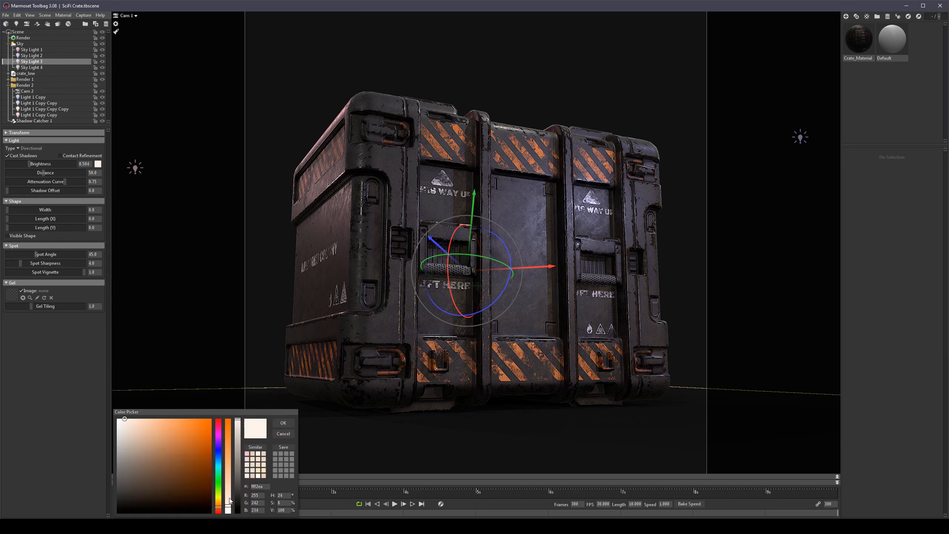
pyautogui.moveTo(230, 501); pyautogui.dragTo(228, 483)
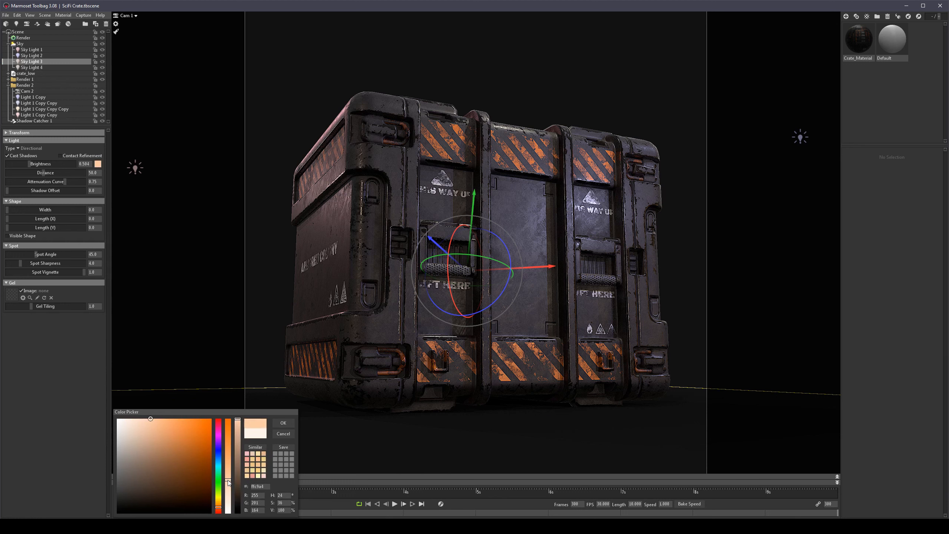
pyautogui.click(283, 424)
# Step: Shift Sky Light 4's color to a very pale pink
pyautogui.click(52, 67)
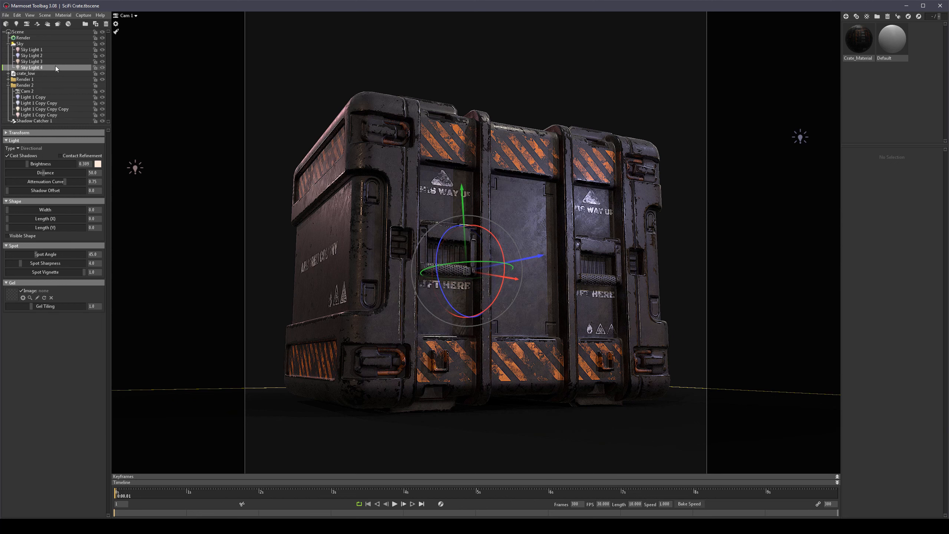
pyautogui.click(15, 67)
pyautogui.click(98, 165)
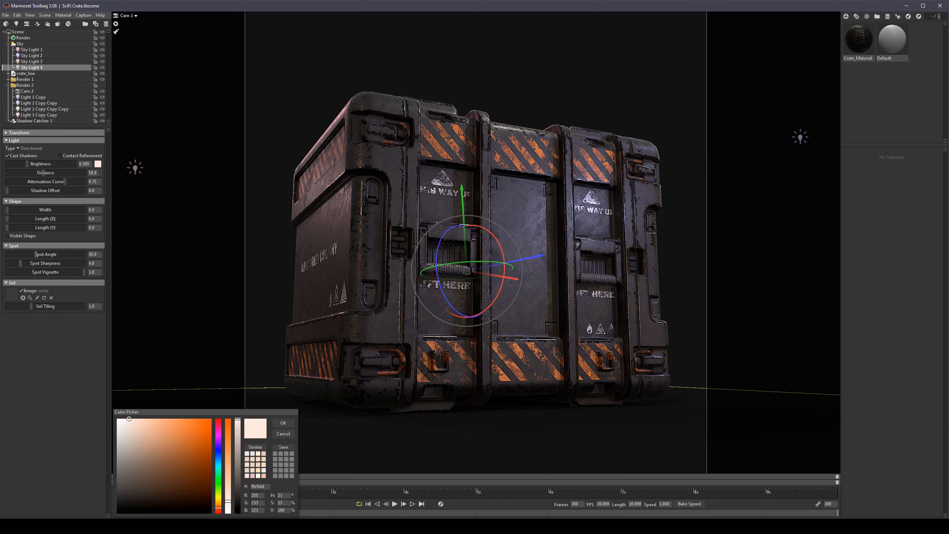
pyautogui.moveTo(132, 426)
pyautogui.mouseDown()
pyautogui.moveTo(117, 445)
pyautogui.moveTo(215, 414)
pyautogui.moveTo(98, 411)
pyautogui.mouseUp()
pyautogui.press('Return')
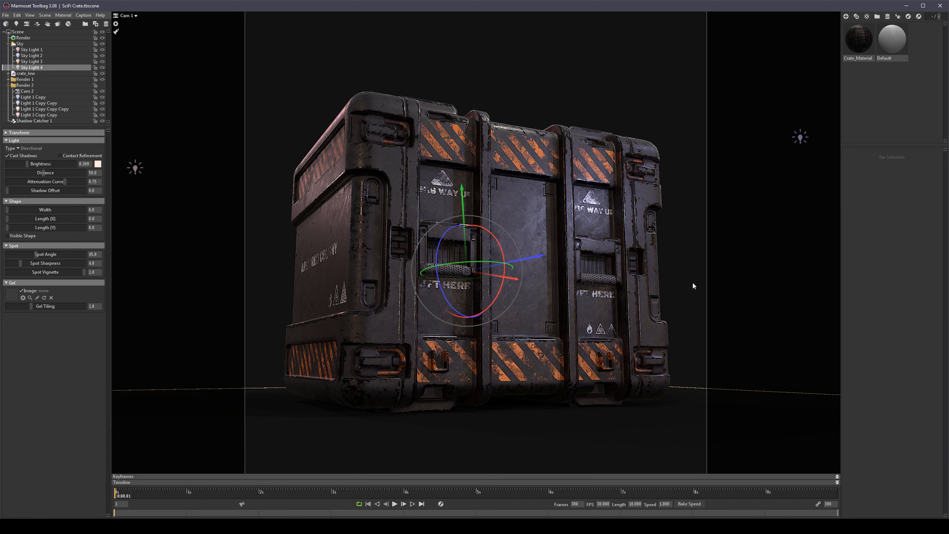
# Step: Try higher brightness on Sky Light 1, Sky Light 3 and Sky Light 4 in turn, undoing each change, and clear the selection
pyautogui.click(33, 50)
pyautogui.moveTo(42, 164); pyautogui.dragTo(49, 165)
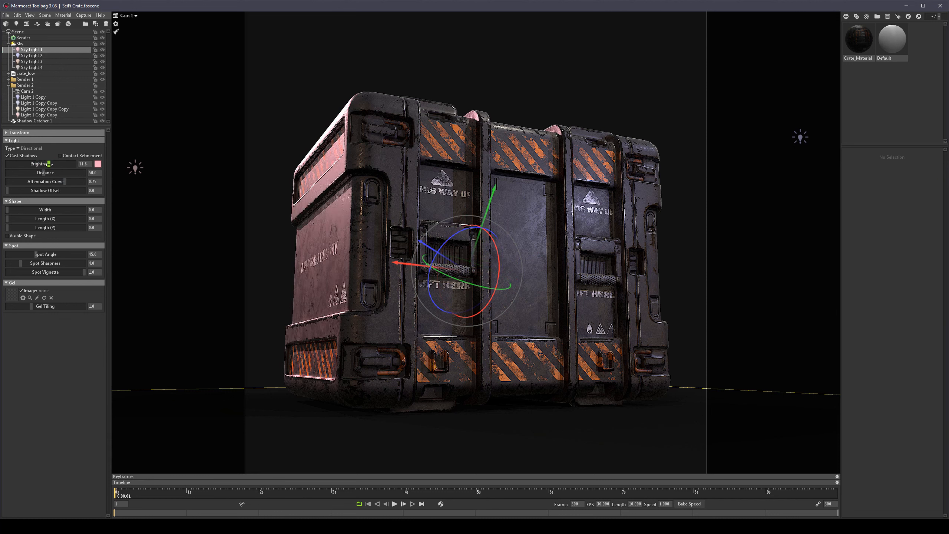
pyautogui.hotkey('ctrl', 'z')
pyautogui.click(40, 62)
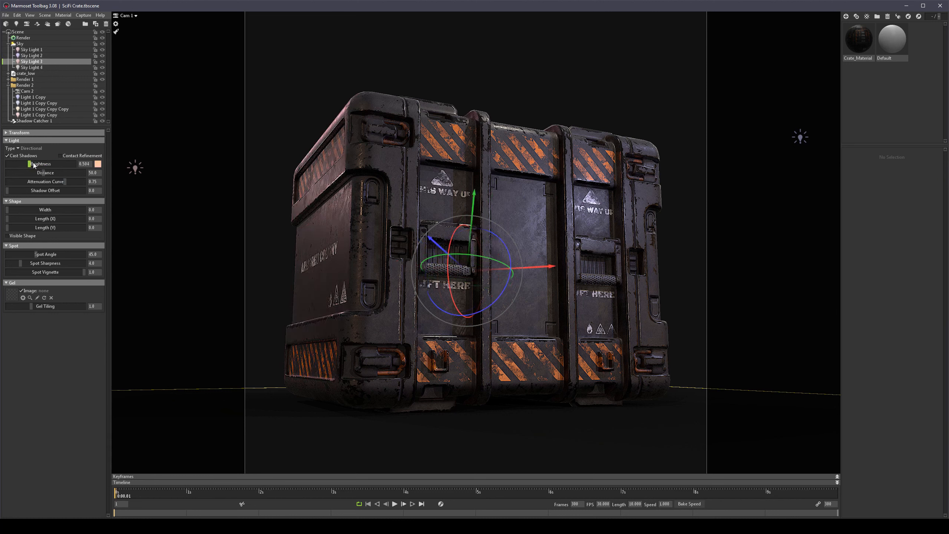
pyautogui.moveTo(29, 164); pyautogui.dragTo(49, 163)
pyautogui.hotkey('ctrl', 'z')
pyautogui.click(31, 67)
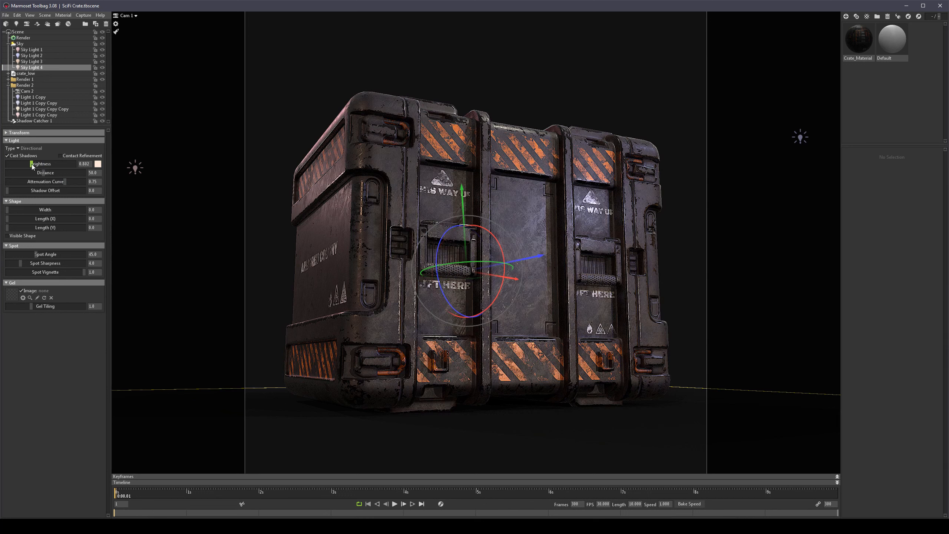
pyautogui.moveTo(31, 165); pyautogui.dragTo(31, 165)
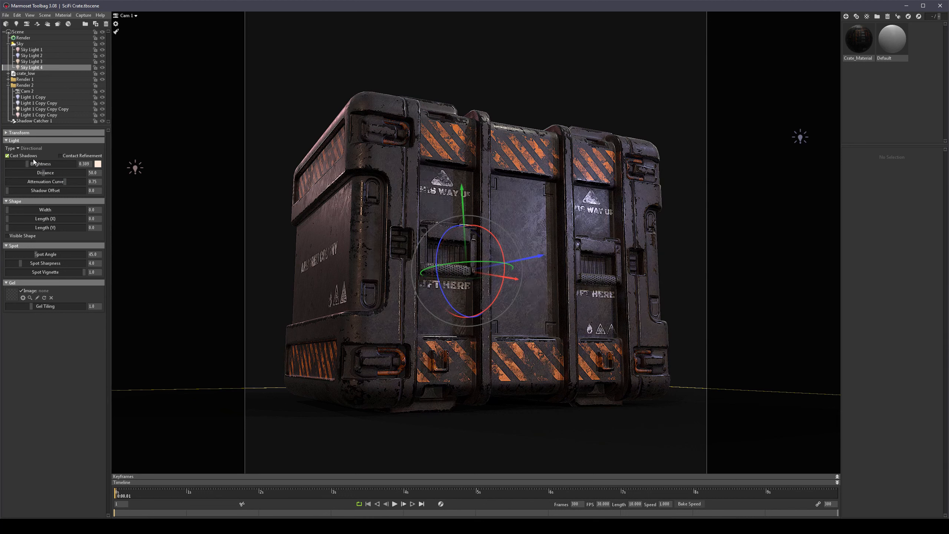
pyautogui.click(464, 36)
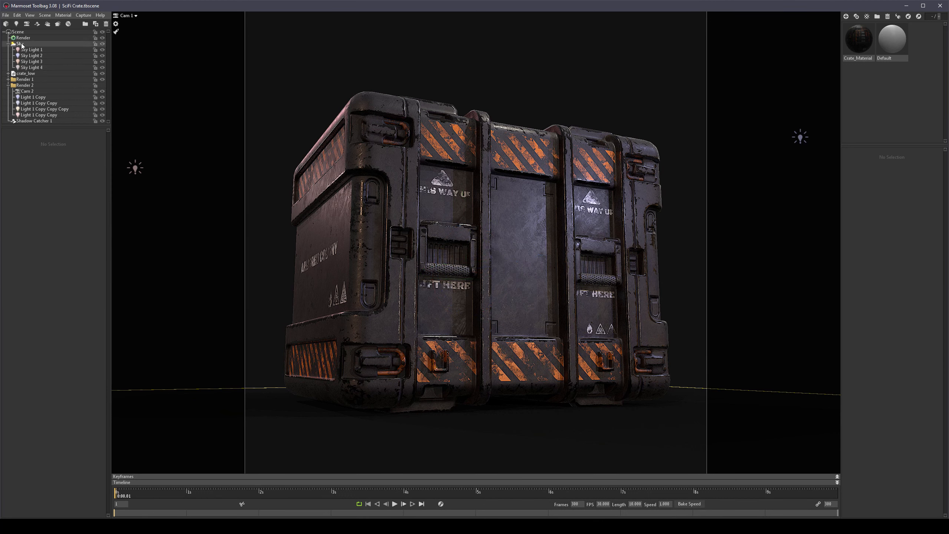
# Step: Set the Sky's Child-Light Brightness to 0 to compare the lighting, and restore it to 1
pyautogui.click(56, 43)
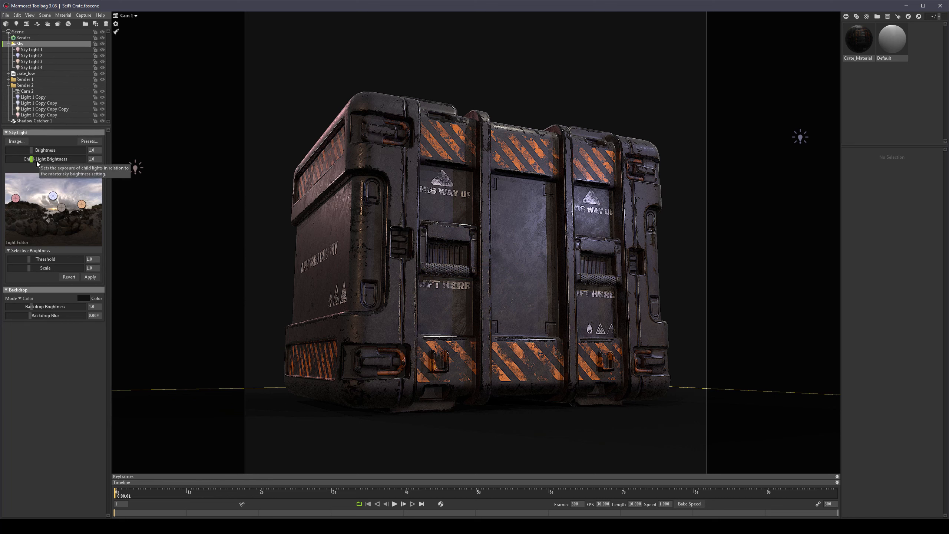
pyautogui.moveTo(96, 158); pyautogui.dragTo(76, 158)
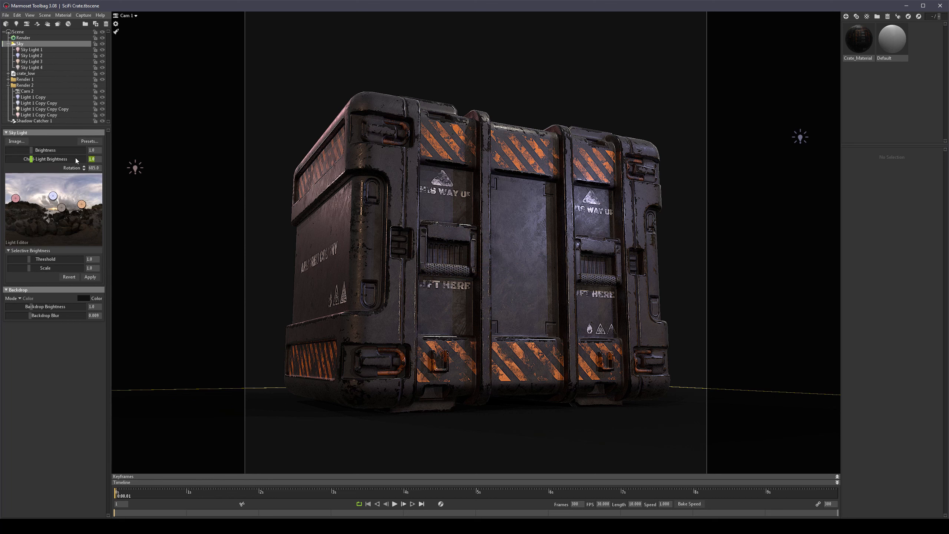
pyautogui.write('0')
pyautogui.press('Return')
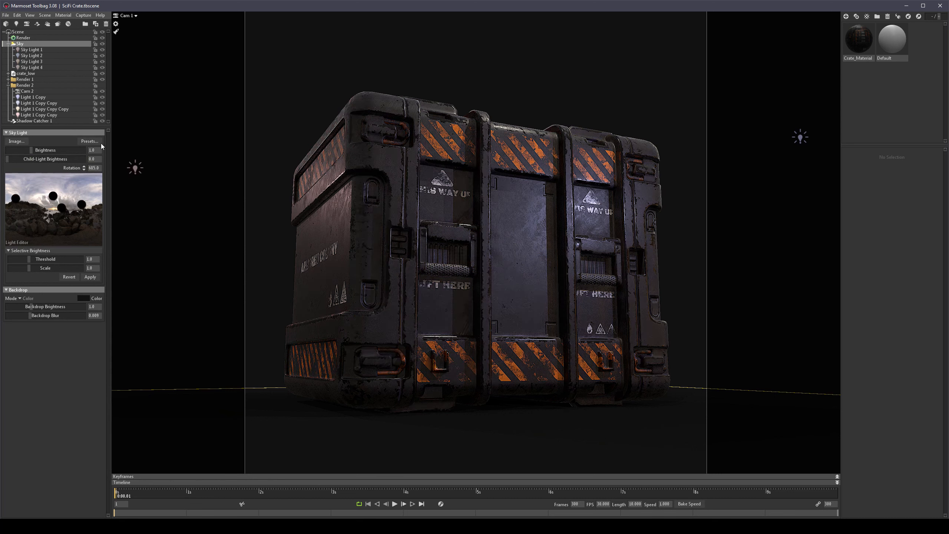
pyautogui.write('1')
pyautogui.press('Return')
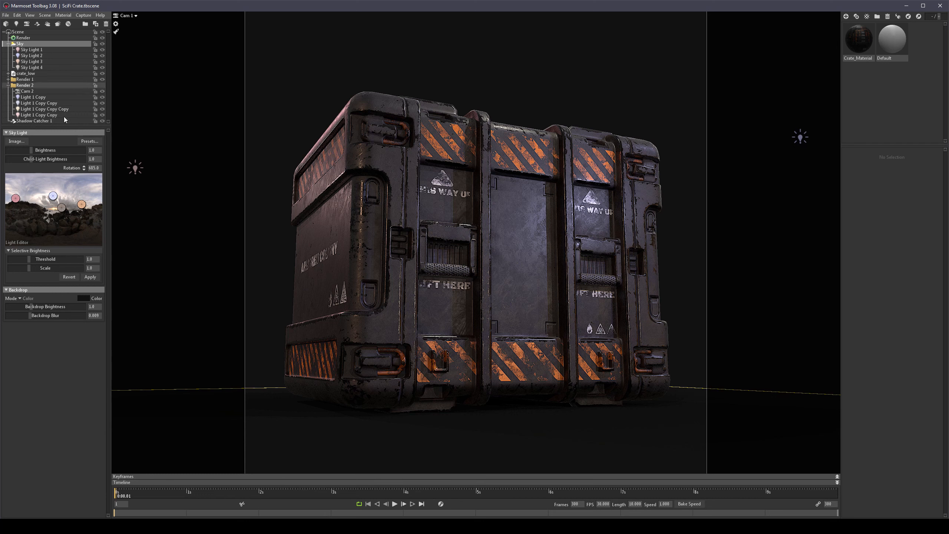
# Step: Add a fifth sky light in the panorama's left part and move it beside the pink light near the left edge
pyautogui.click(25, 203)
pyautogui.moveTo(25, 202)
pyautogui.mouseDown()
pyautogui.moveTo(13, 210)
pyautogui.moveTo(15, 203)
pyautogui.mouseUp()
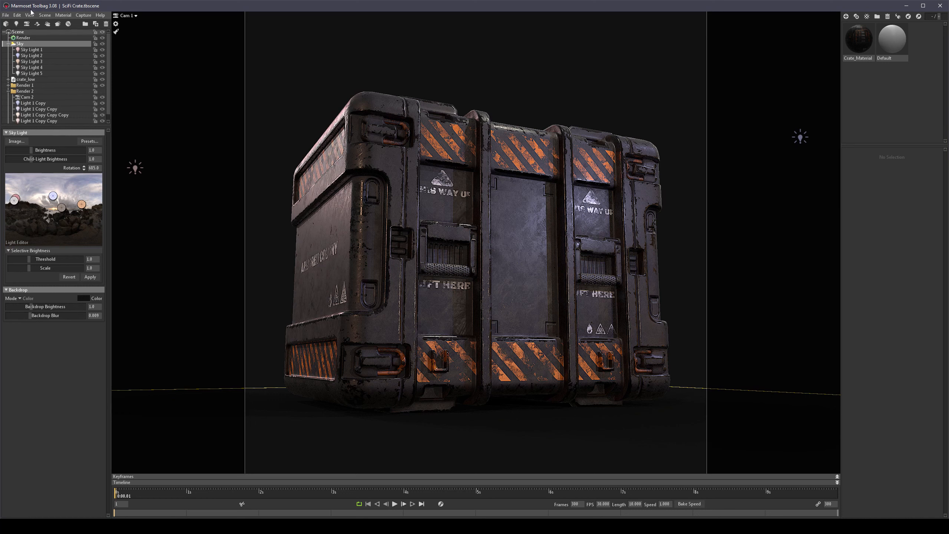
# Step: Set Sky Light 5's brightness to about 0.243 and clear the selection
pyautogui.click(38, 73)
pyautogui.moveTo(30, 164)
pyautogui.mouseDown()
pyautogui.moveTo(2, 164)
pyautogui.moveTo(52, 163)
pyautogui.moveTo(26, 160)
pyautogui.mouseUp()
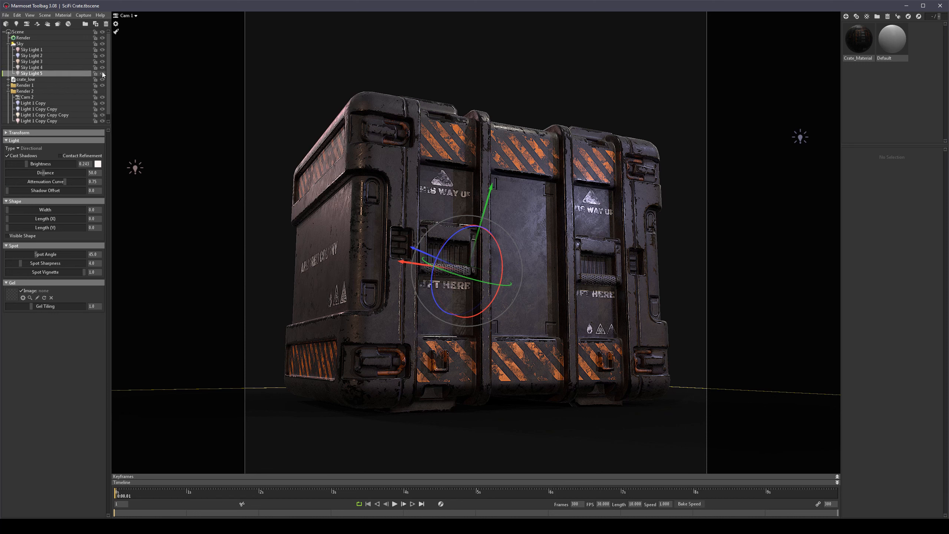
pyautogui.click(204, 170)
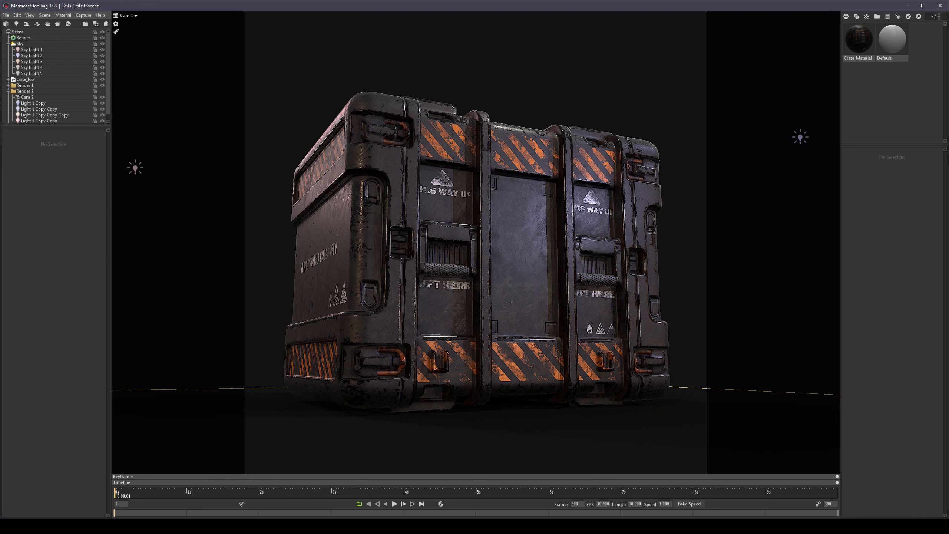
# Step: Rename the Sky object as Sky 1 and fold up its child lights
pyautogui.click(8, 92)
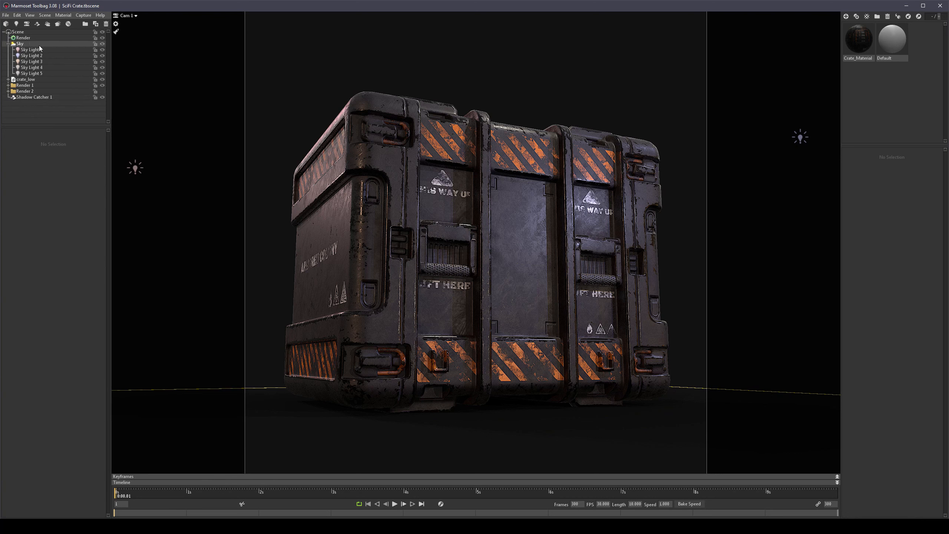
pyautogui.click(8, 91)
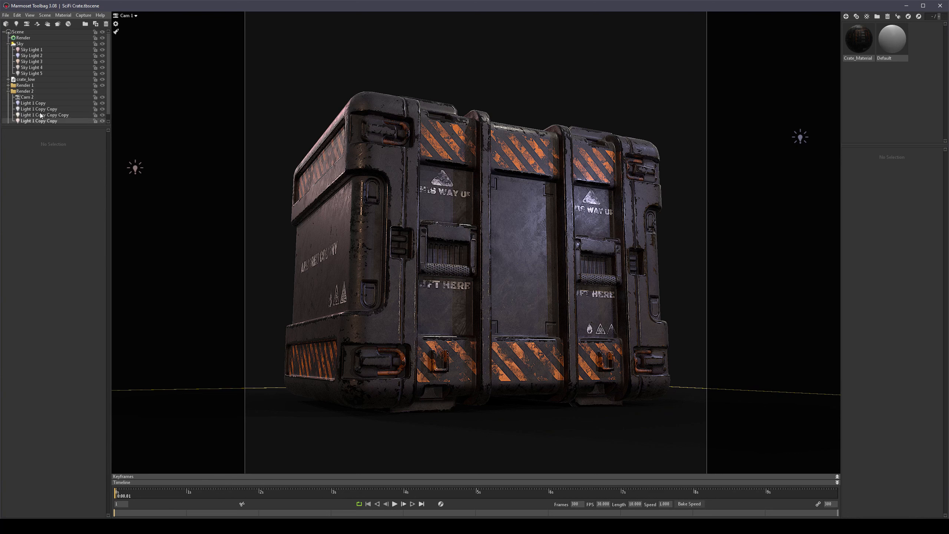
pyautogui.click(8, 91)
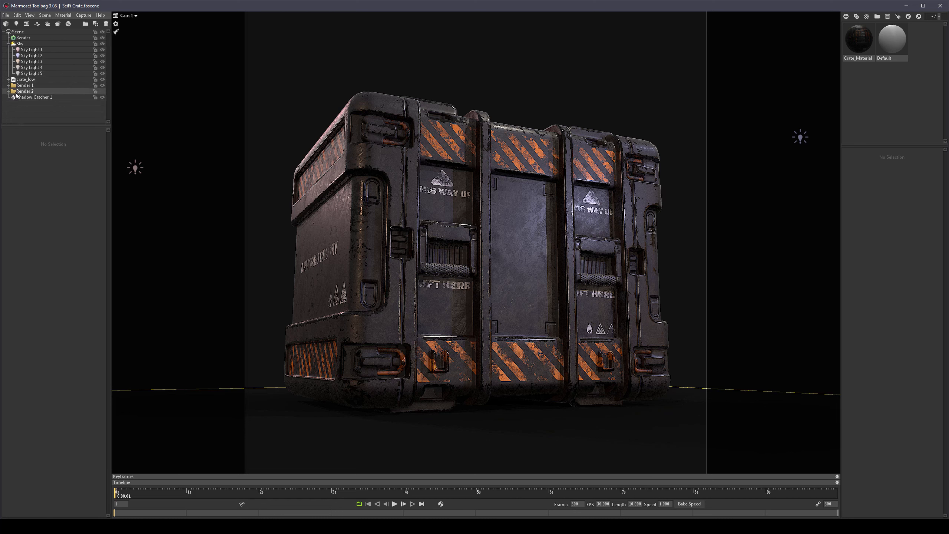
pyautogui.click(17, 44)
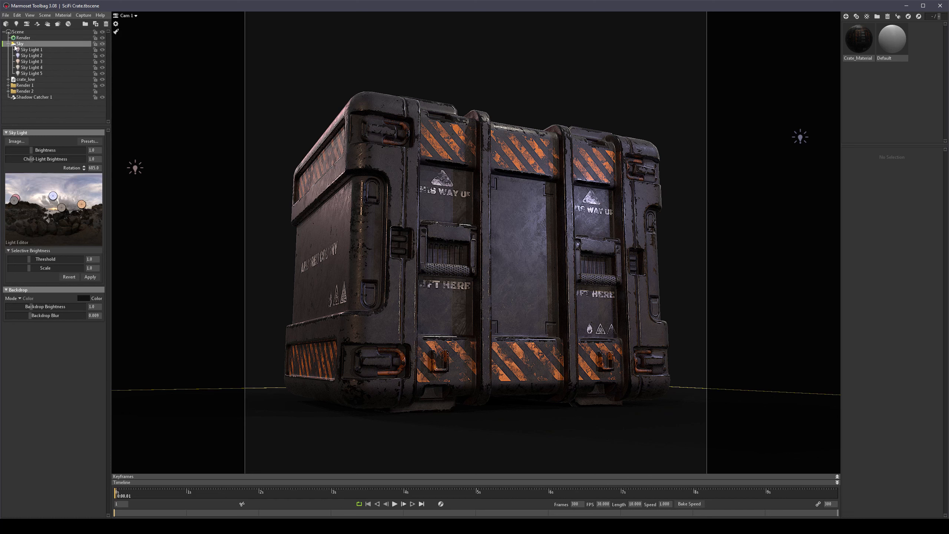
pyautogui.doubleClick(29, 45)
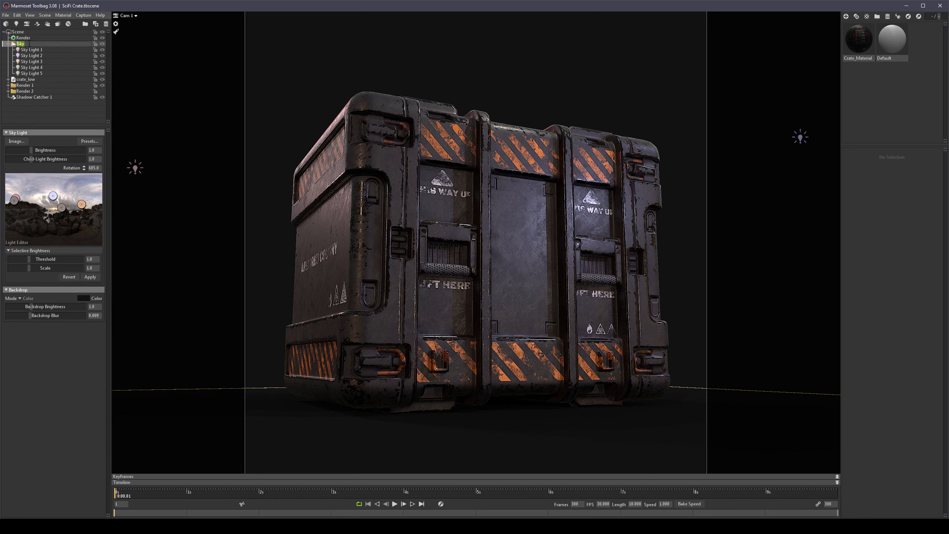
pyautogui.write('1')
pyautogui.press('Return')
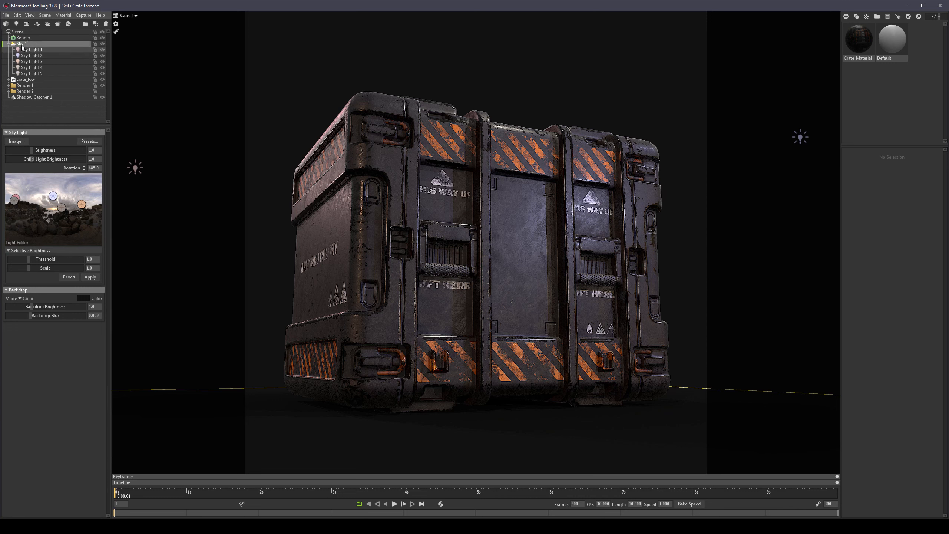
pyautogui.click(8, 43)
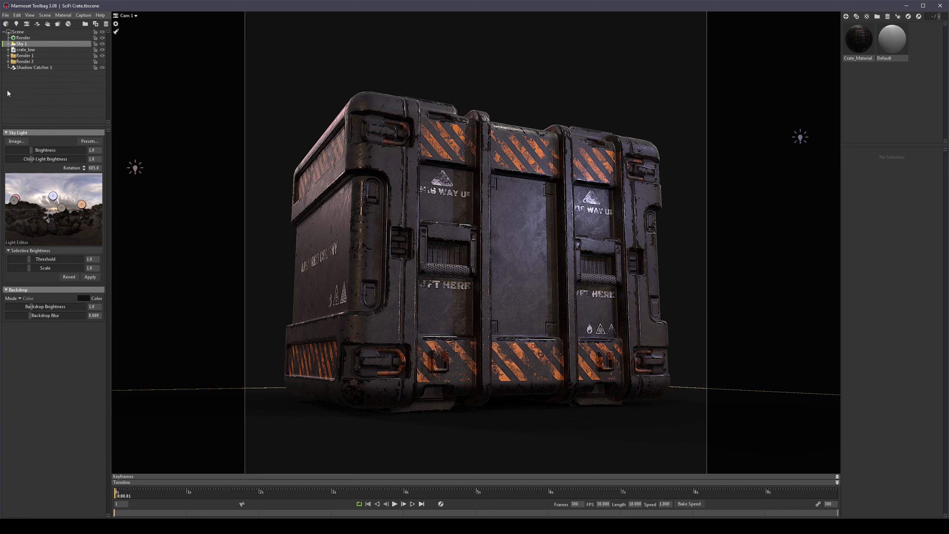
# Step: Duplicate Sky 1 together with its child lights and rename the copy as Sky2
pyautogui.hotkey('ctrl', 'd')
pyautogui.doubleClick(35, 50)
pyautogui.write('Sky2')
pyautogui.press('Return')
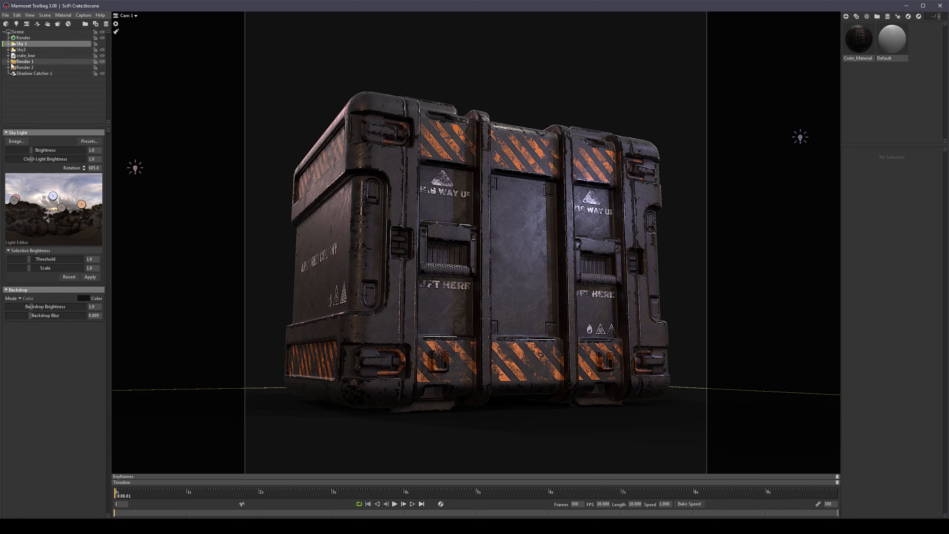
# Step: Move Sky 1 into the Render 1 group, correcting its misplacement in Render 2
pyautogui.click(15, 45)
pyautogui.moveTo(30, 60)
pyautogui.mouseDown()
pyautogui.moveTo(17, 63)
pyautogui.moveTo(18, 74)
pyautogui.moveTo(16, 64)
pyautogui.mouseUp()
pyautogui.click(8, 62)
pyautogui.click(8, 62)
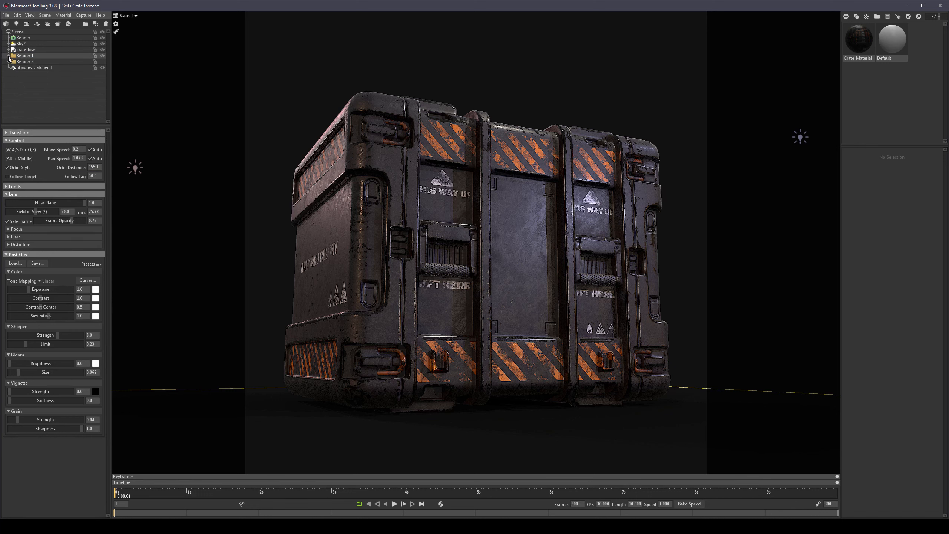
pyautogui.click(8, 56)
pyautogui.moveTo(23, 79); pyautogui.dragTo(9, 58)
pyautogui.click(8, 55)
pyautogui.click(9, 62)
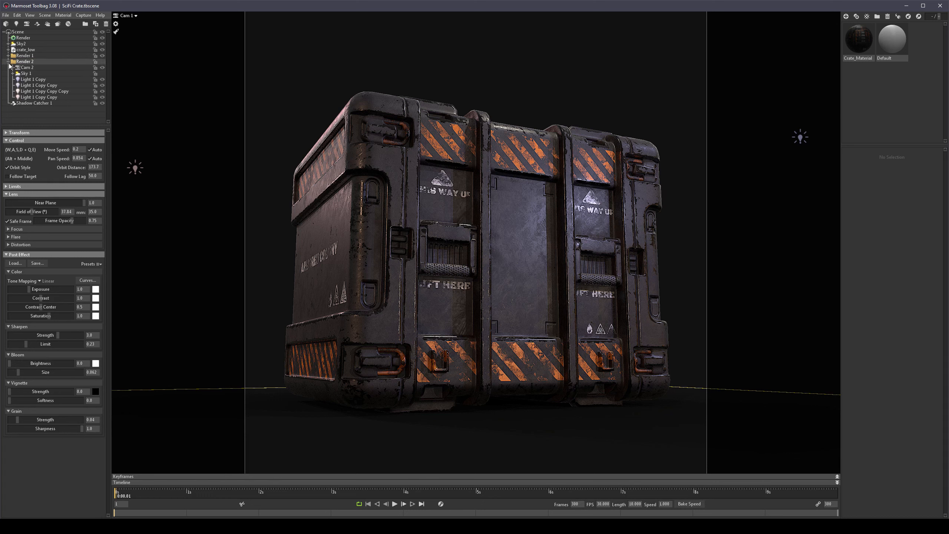
pyautogui.click(22, 73)
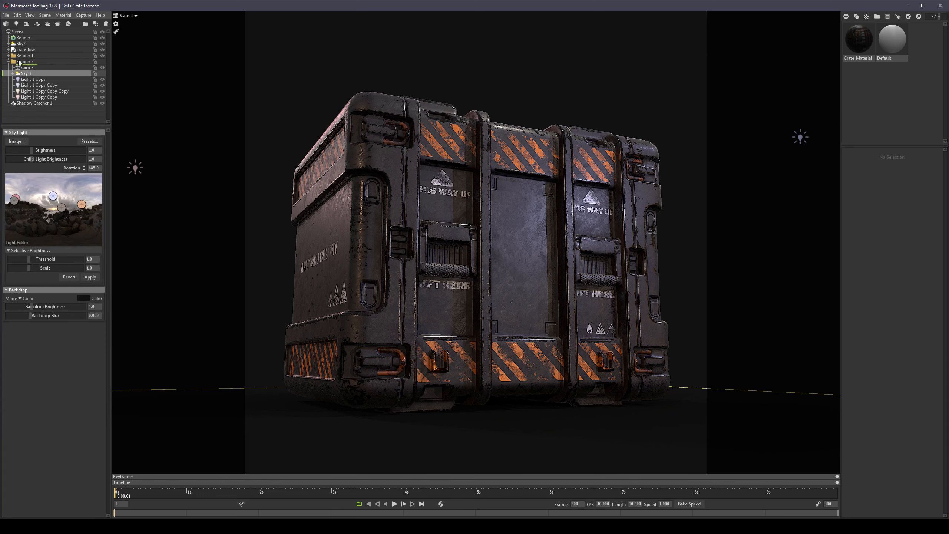
pyautogui.click(8, 61)
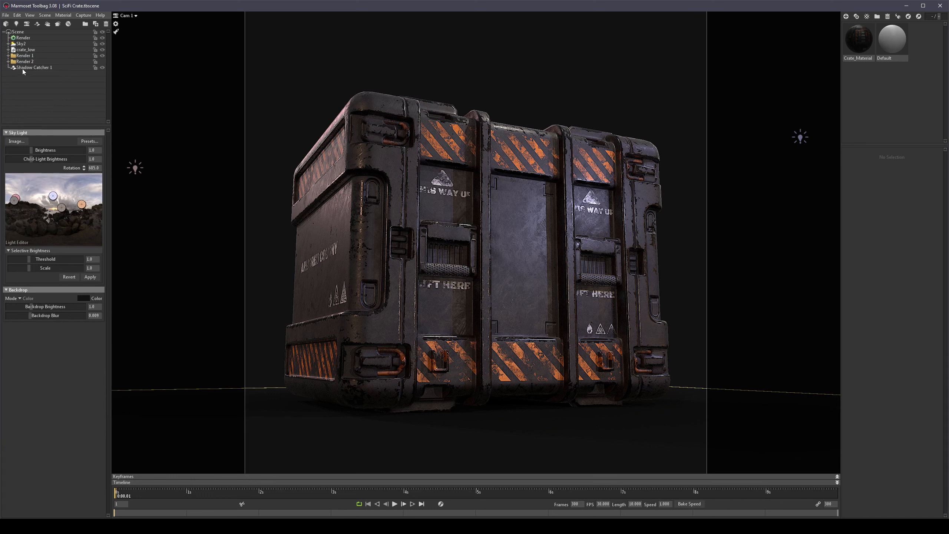
# Step: Move Sky2 into the Render 2 group and view it through Cam 2 with Render 2 shown and Render 1 hidden
pyautogui.moveTo(17, 44)
pyautogui.mouseDown()
pyautogui.moveTo(27, 69)
pyautogui.moveTo(24, 62)
pyautogui.mouseUp()
pyautogui.click(7, 56)
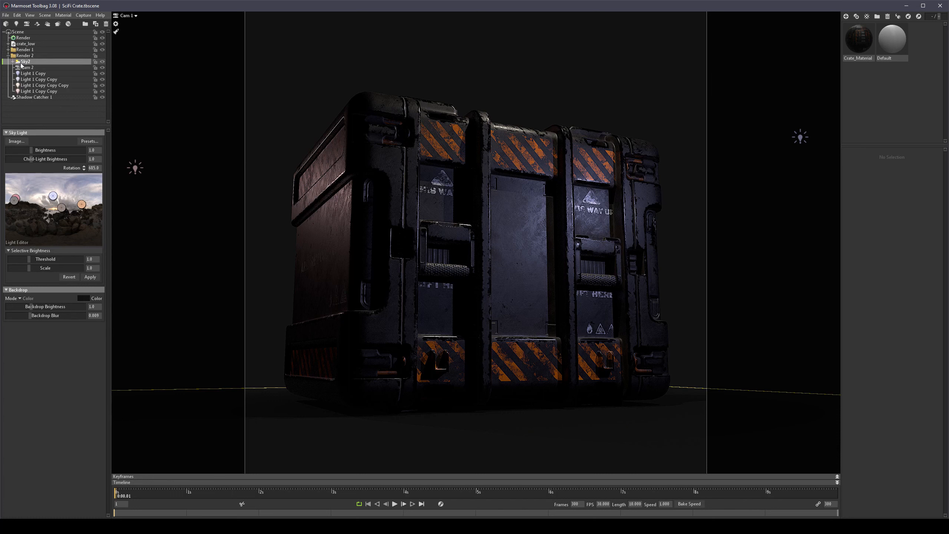
pyautogui.click(7, 56)
pyautogui.click(133, 15)
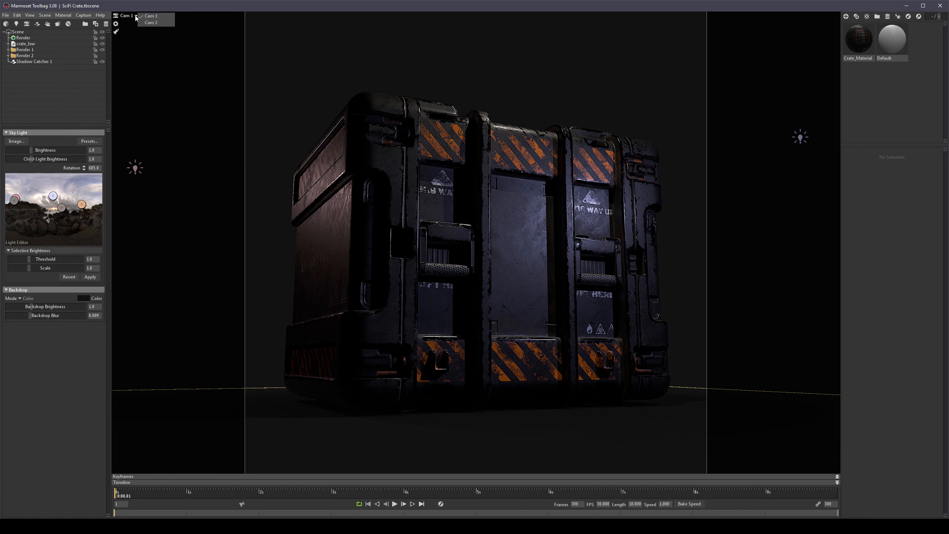
pyautogui.click(149, 22)
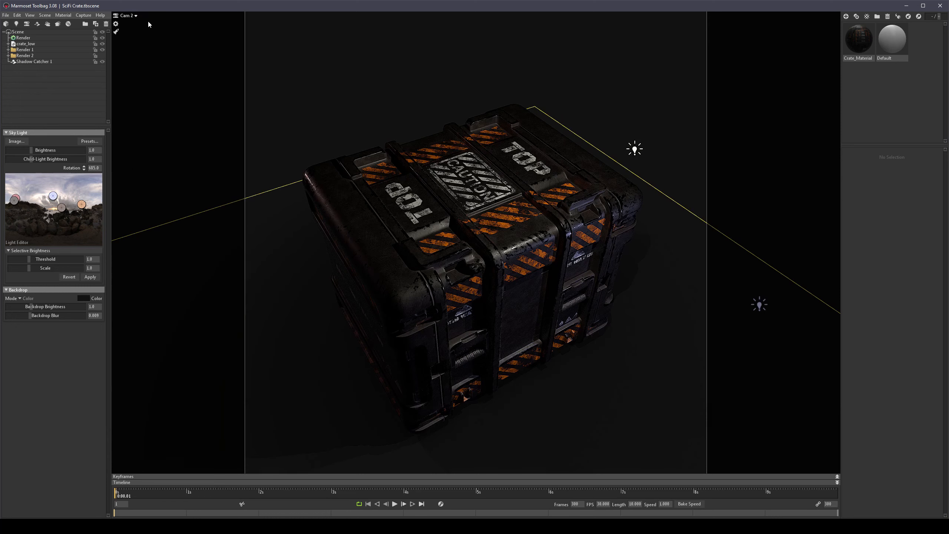
pyautogui.click(102, 50)
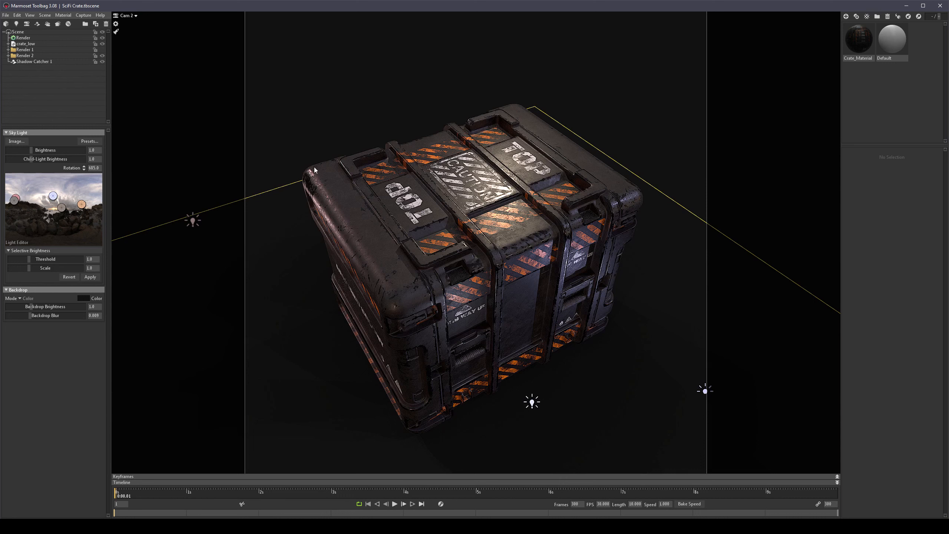
# Step: Try a higher Child-Light Brightness on Sky2 and undo the change
pyautogui.click(8, 55)
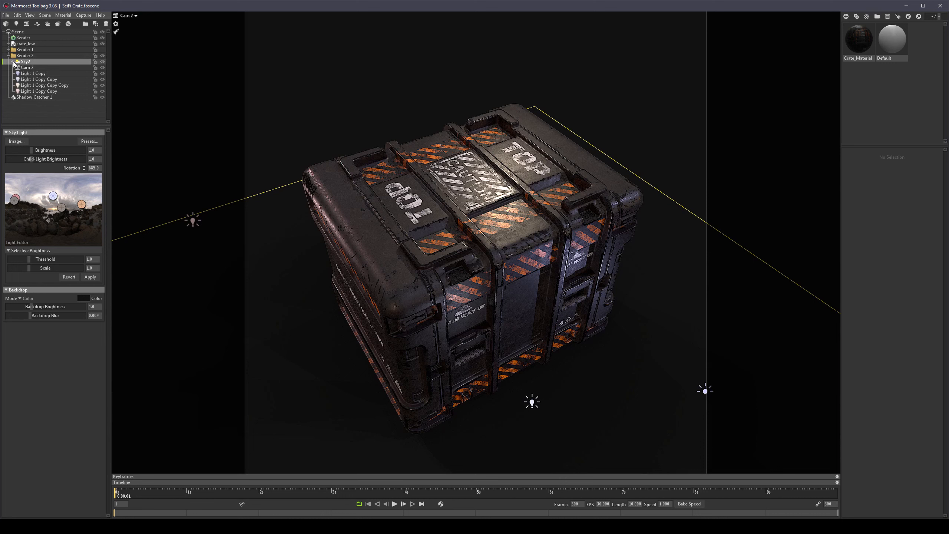
pyautogui.click(13, 62)
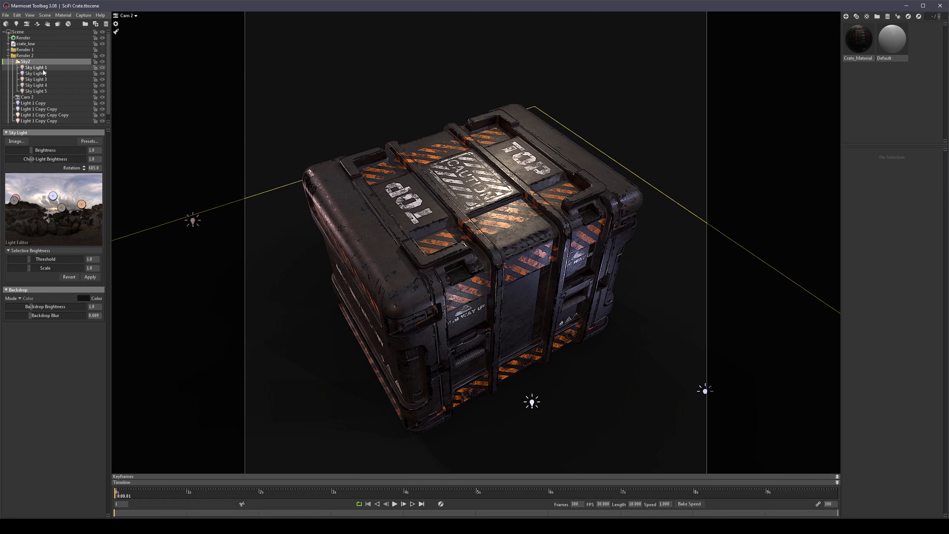
pyautogui.moveTo(31, 159)
pyautogui.mouseDown()
pyautogui.moveTo(21, 160)
pyautogui.moveTo(35, 160)
pyautogui.mouseUp()
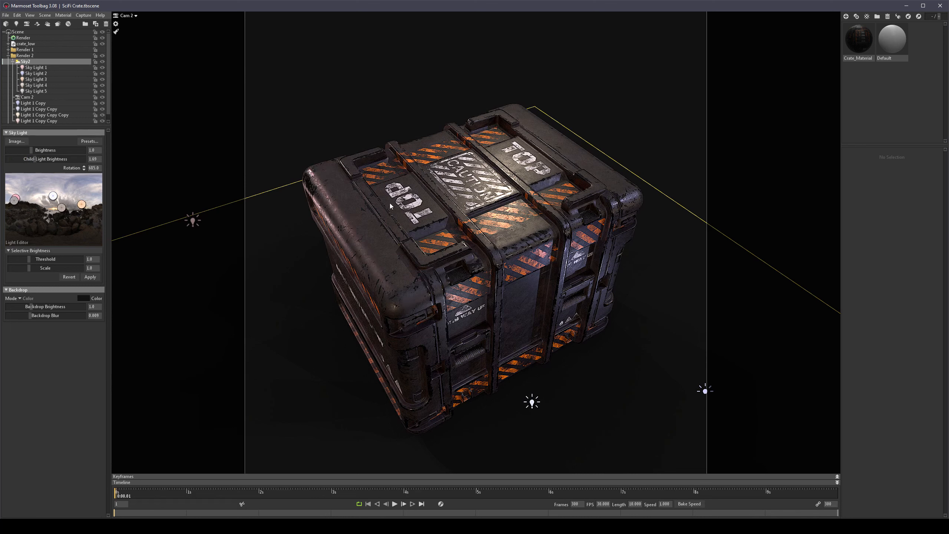
pyautogui.hotkey('ctrl', 'z')
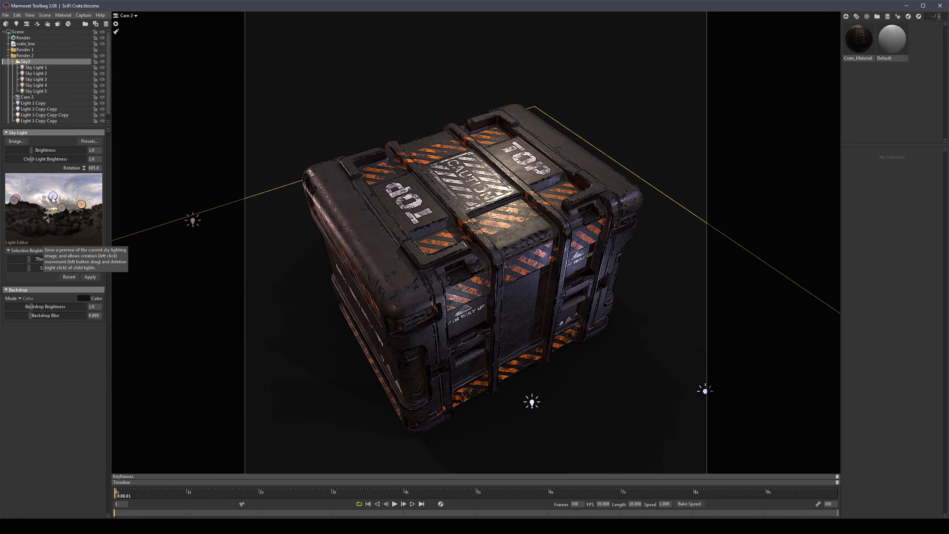
# Step: Add two sky lights to Sky2's panorama, placing both in the clouds between the pink and blue lights
pyautogui.moveTo(53, 195)
pyautogui.mouseDown()
pyautogui.moveTo(56, 177)
pyautogui.moveTo(53, 196)
pyautogui.moveTo(41, 182)
pyautogui.moveTo(96, 179)
pyautogui.moveTo(95, 198)
pyautogui.moveTo(123, 206)
pyautogui.moveTo(407, 195)
pyautogui.mouseUp()
pyautogui.click(64, 186)
pyautogui.rightClick(63, 188)
pyautogui.click(16, 195)
pyautogui.moveTo(16, 195)
pyautogui.mouseDown()
pyautogui.moveTo(75, 202)
pyautogui.moveTo(48, 202)
pyautogui.moveTo(56, 223)
pyautogui.moveTo(60, 177)
pyautogui.moveTo(26, 190)
pyautogui.moveTo(35, 188)
pyautogui.moveTo(33, 198)
pyautogui.mouseUp()
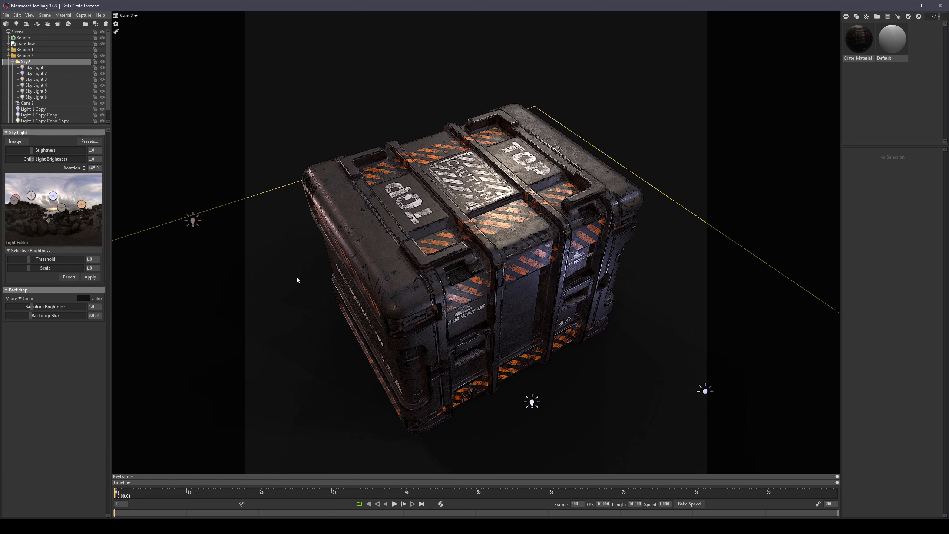
pyautogui.moveTo(73, 193)
pyautogui.mouseDown()
pyautogui.moveTo(83, 191)
pyautogui.moveTo(65, 209)
pyautogui.moveTo(84, 186)
pyautogui.moveTo(109, 195)
pyautogui.moveTo(68, 191)
pyautogui.moveTo(40, 218)
pyautogui.moveTo(82, 193)
pyautogui.moveTo(46, 191)
pyautogui.moveTo(39, 199)
pyautogui.moveTo(77, 198)
pyautogui.moveTo(73, 210)
pyautogui.moveTo(82, 189)
pyautogui.moveTo(71, 197)
pyautogui.moveTo(77, 209)
pyautogui.moveTo(83, 189)
pyautogui.moveTo(23, 195)
pyautogui.mouseUp()
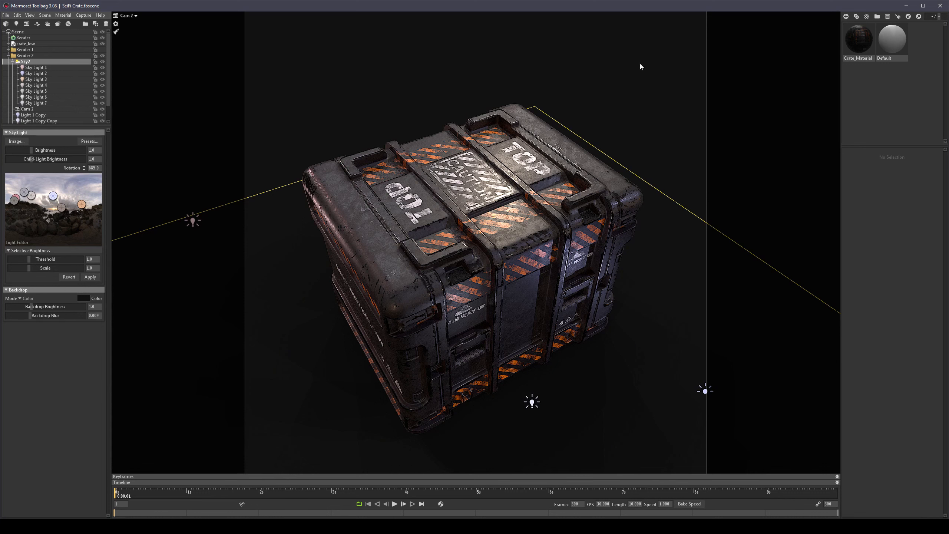
pyautogui.click(12, 61)
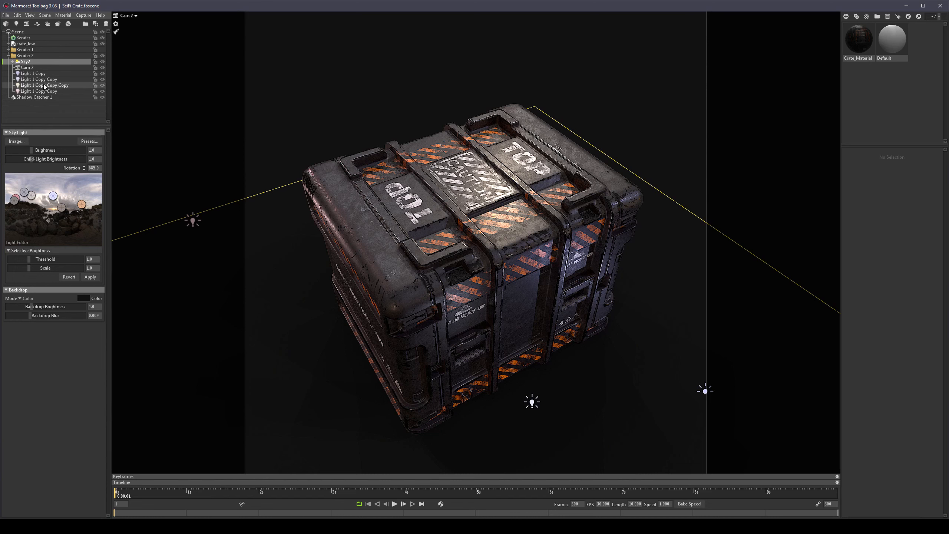
# Step: Compare the crate with Light 1 Copy Copy Copy in Render 2 hidden and shown, and slightly lower that light's brightness
pyautogui.click(103, 86)
pyautogui.click(103, 86)
pyautogui.click(103, 86)
pyautogui.click(102, 86)
pyautogui.click(103, 85)
pyautogui.click(103, 85)
pyautogui.click(43, 85)
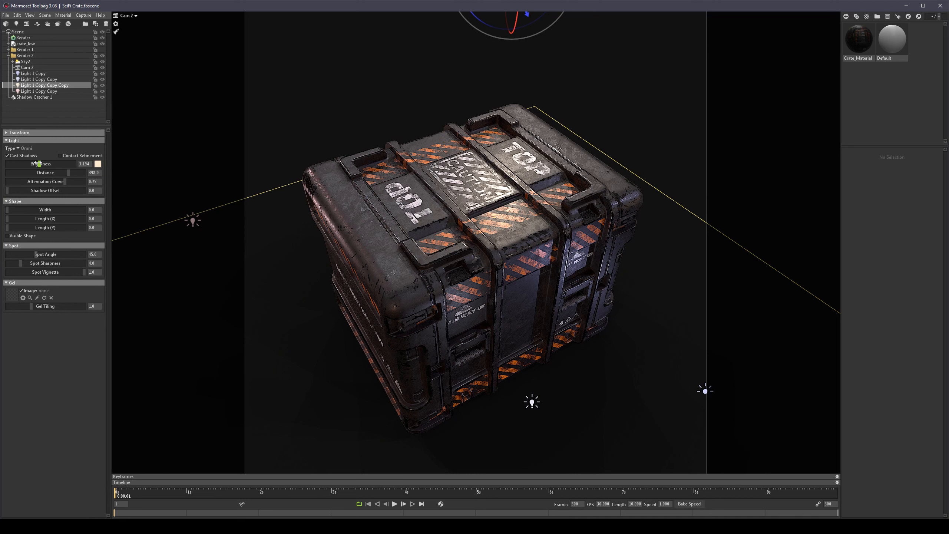
pyautogui.moveTo(37, 164); pyautogui.dragTo(37, 164)
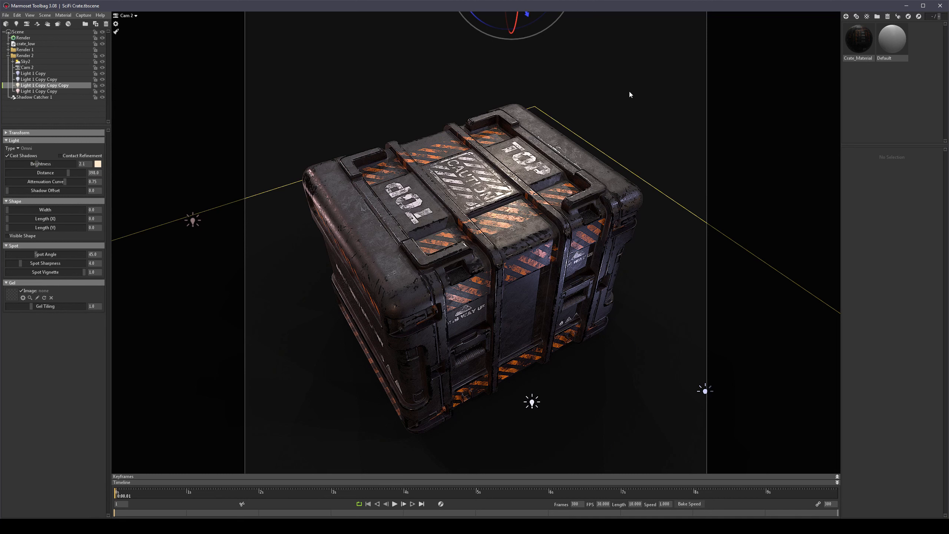
# Step: Set Sky2's Child-Light Brightness to 0 to compare the lighting, restore it to 1, and clear the selection
pyautogui.click(25, 61)
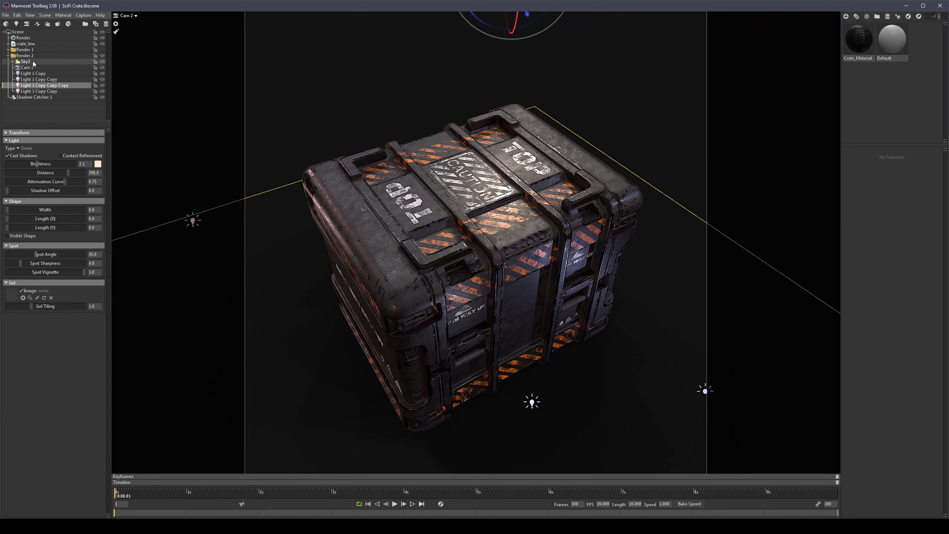
pyautogui.write('0')
pyautogui.press('Return')
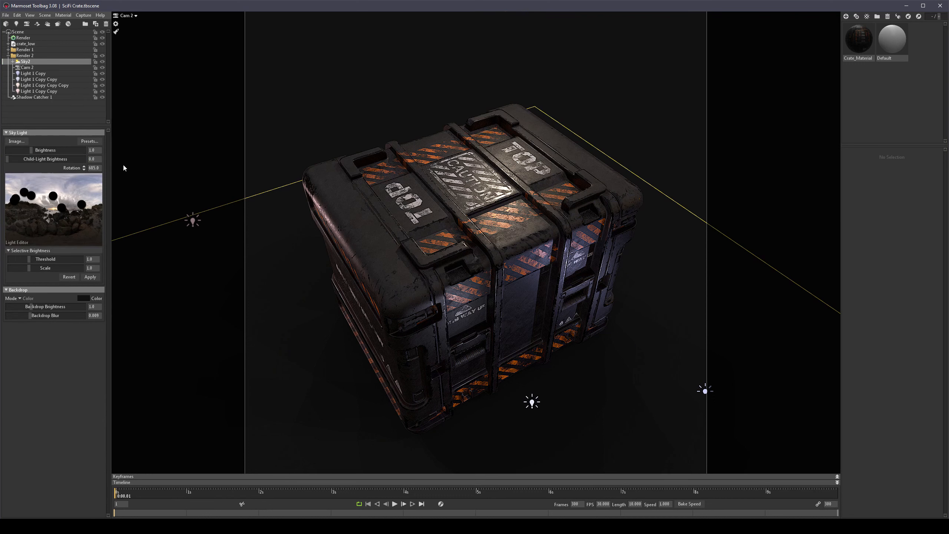
pyautogui.doubleClick(90, 159)
pyautogui.write('1')
pyautogui.press('Return')
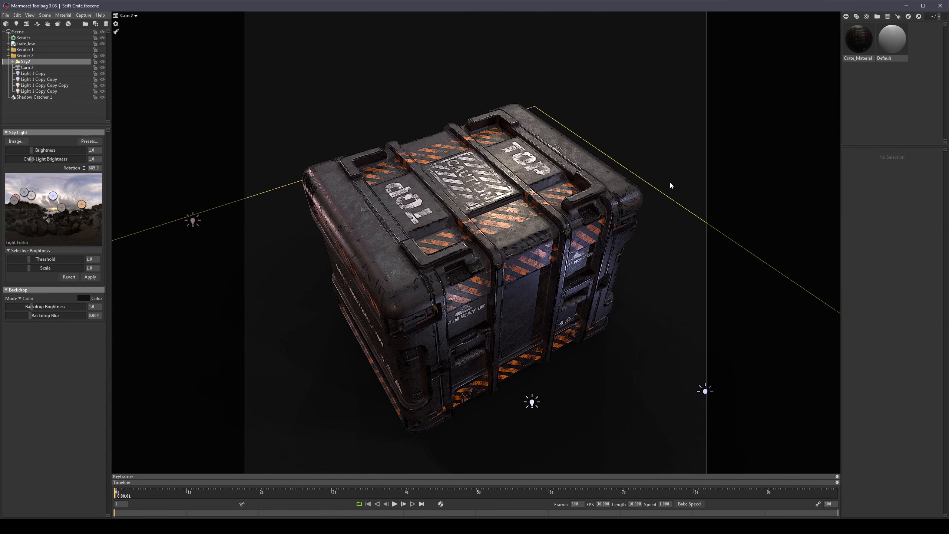
pyautogui.click(406, 81)
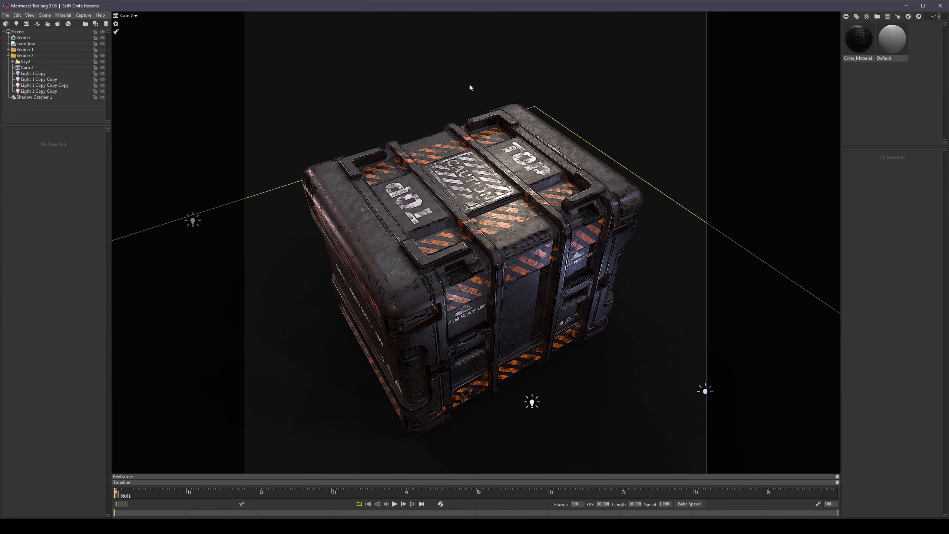
# Step: Switch to Cam 1, hide the Render 2 group, and show the Render 1 setup lit by Sky 1
pyautogui.click(136, 16)
pyautogui.click(149, 17)
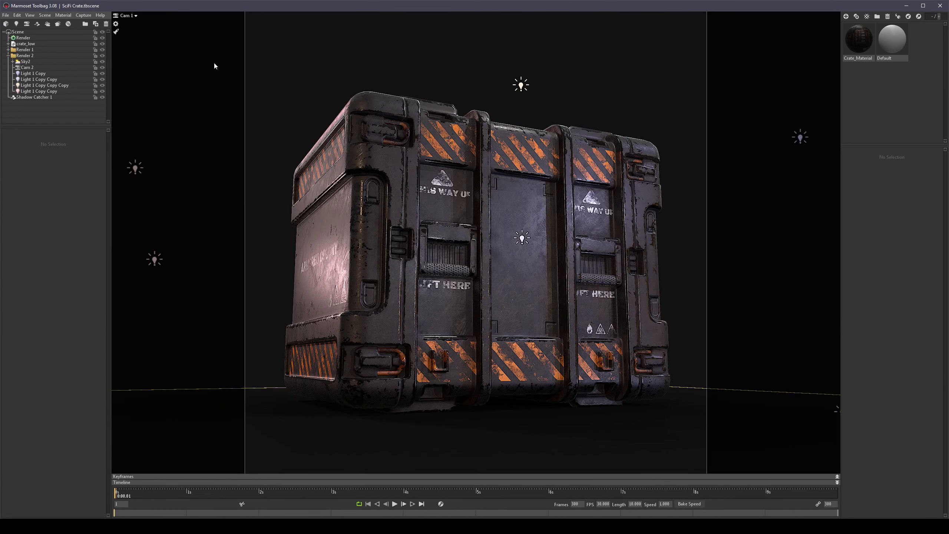
pyautogui.click(103, 55)
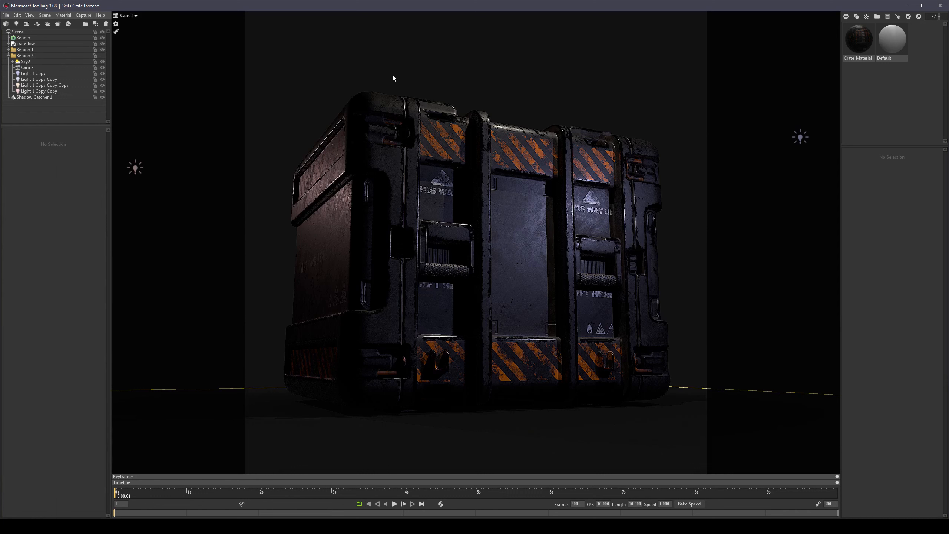
pyautogui.click(8, 55)
pyautogui.click(8, 50)
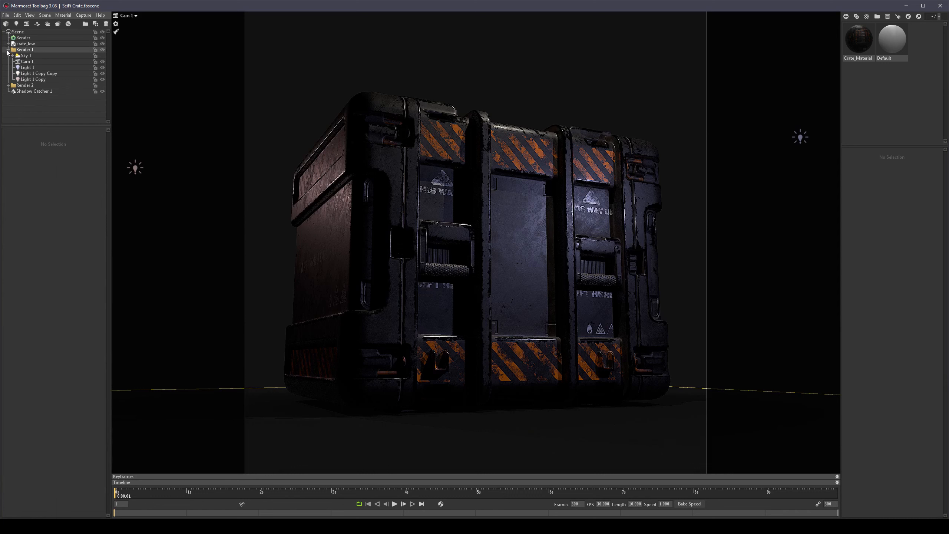
pyautogui.click(102, 55)
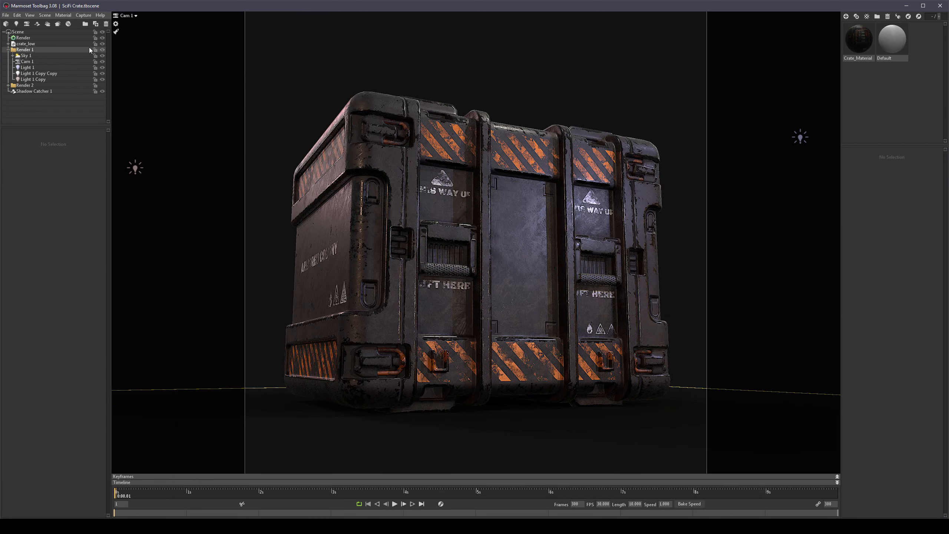
# Step: Compare the crate with the Render 1 group hidden and shown, and check the settings of Light 1 and Light 1 Copy Copy
pyautogui.click(102, 49)
pyautogui.click(103, 49)
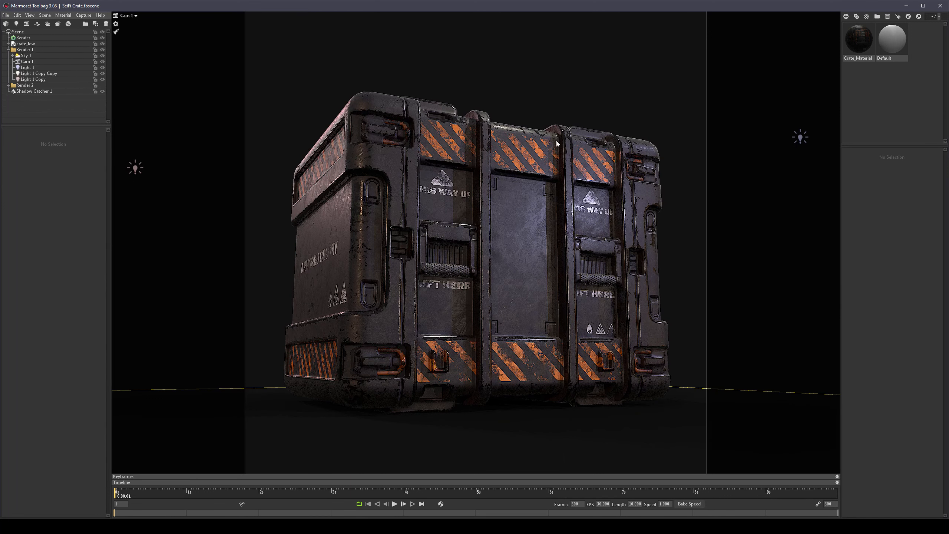
pyautogui.click(8, 49)
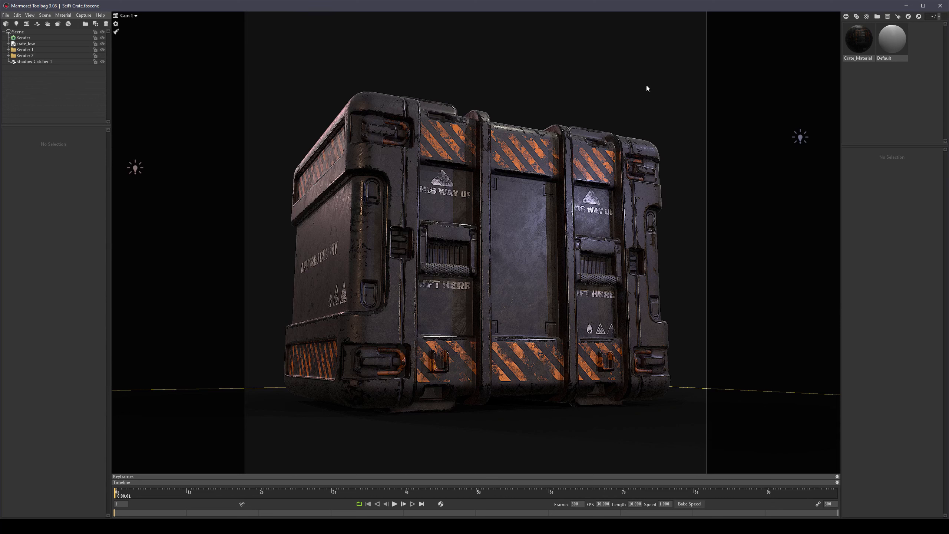
pyautogui.click(8, 50)
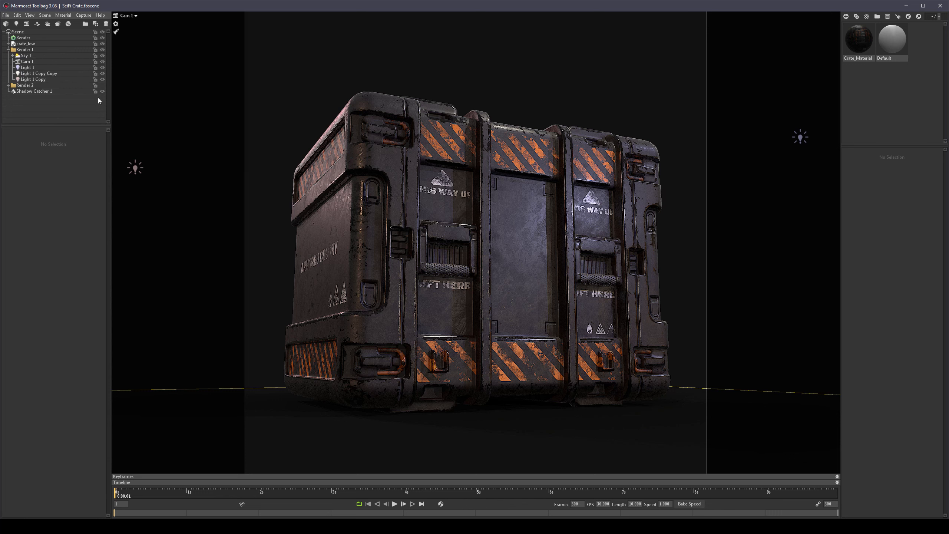
pyautogui.click(18, 69)
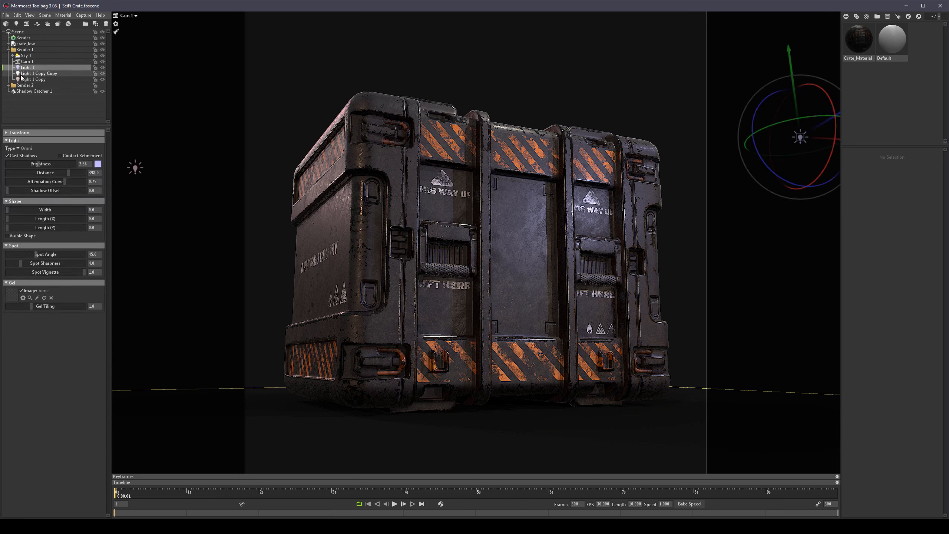
pyautogui.click(22, 74)
# Step: Compare the crate with Sky 1's child light Sky Light 5 hidden and shown, and delete that light
pyautogui.click(21, 55)
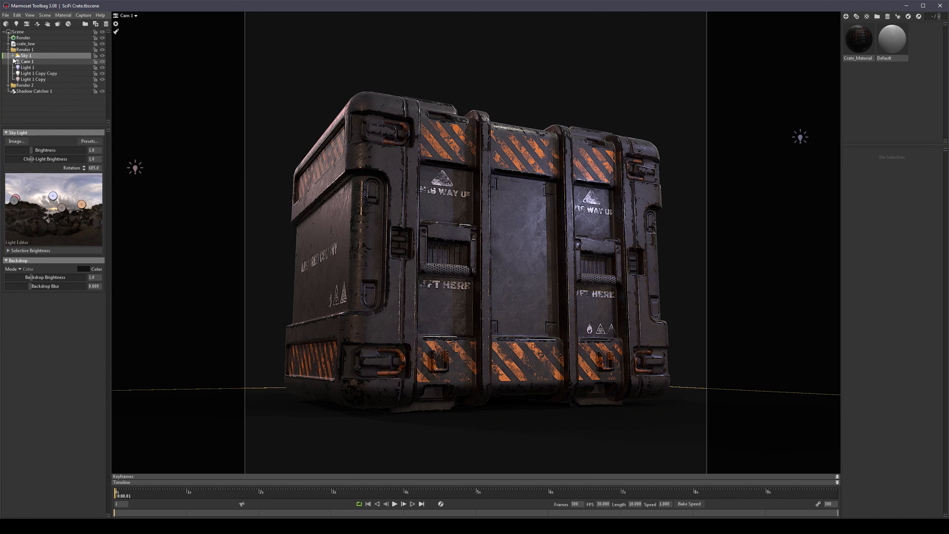
pyautogui.click(12, 55)
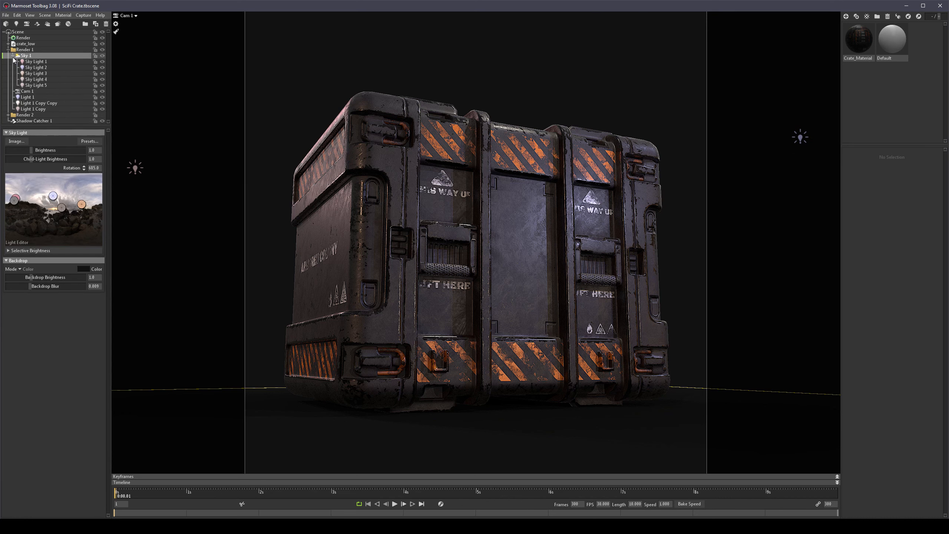
pyautogui.click(103, 86)
pyautogui.click(102, 86)
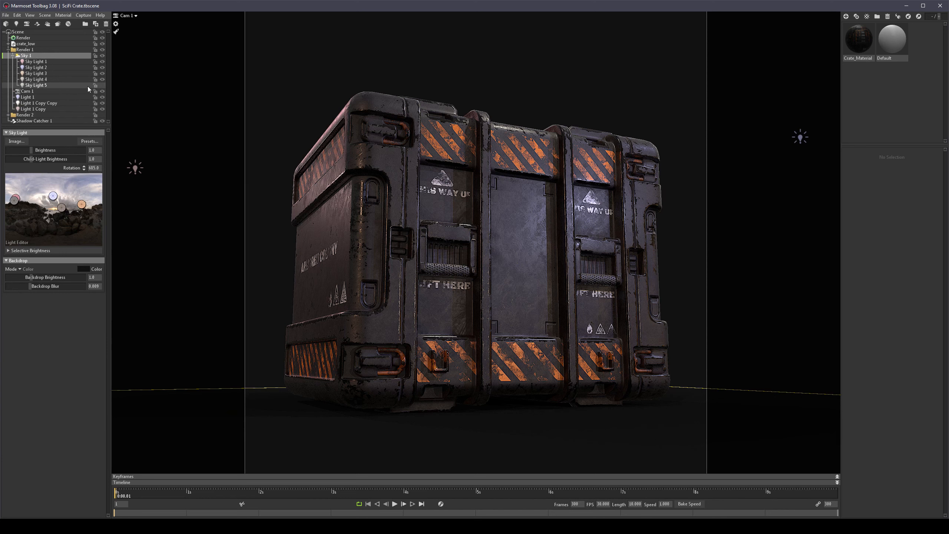
pyautogui.click(34, 84)
pyautogui.press('Delete')
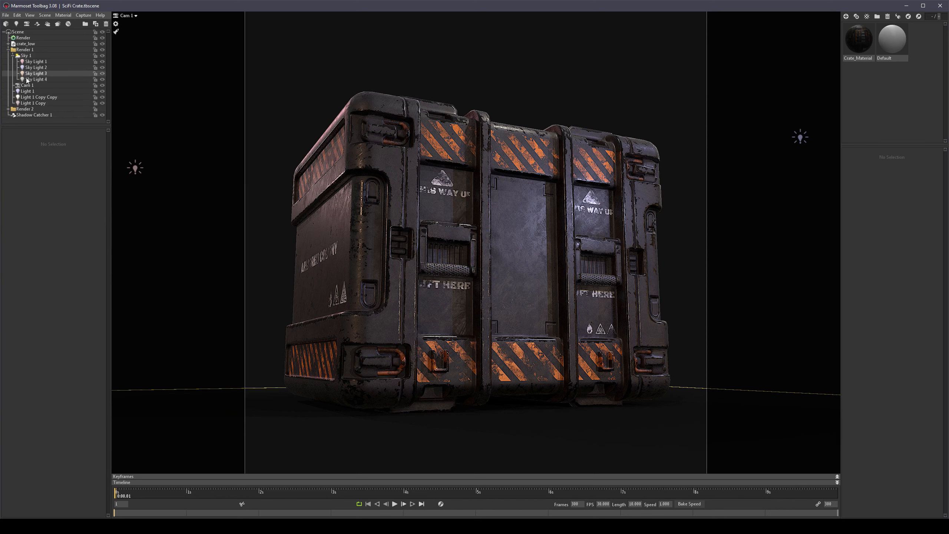
# Step: Check Light 1's effect by hiding and showing it, and make its blue colour more saturated, at 35% saturation
pyautogui.click(22, 91)
pyautogui.click(102, 91)
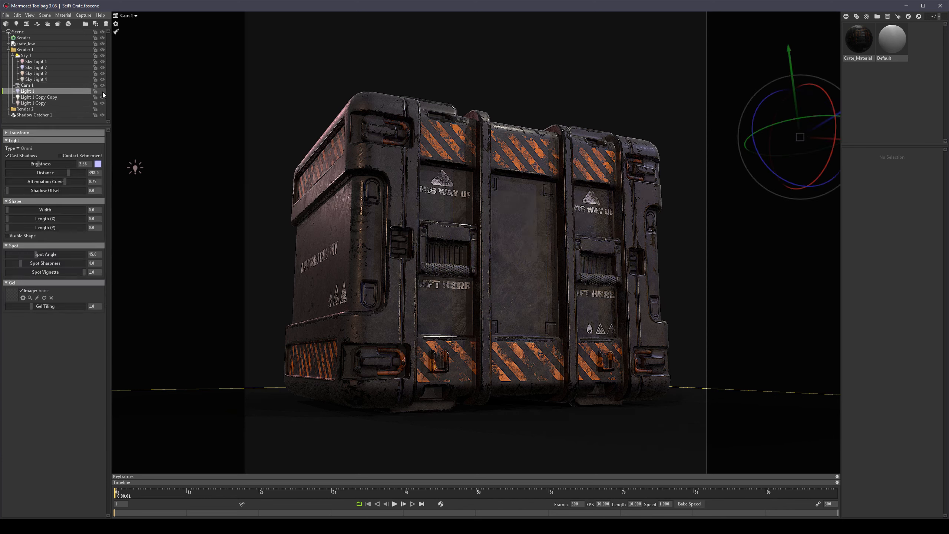
pyautogui.click(102, 92)
pyautogui.click(98, 165)
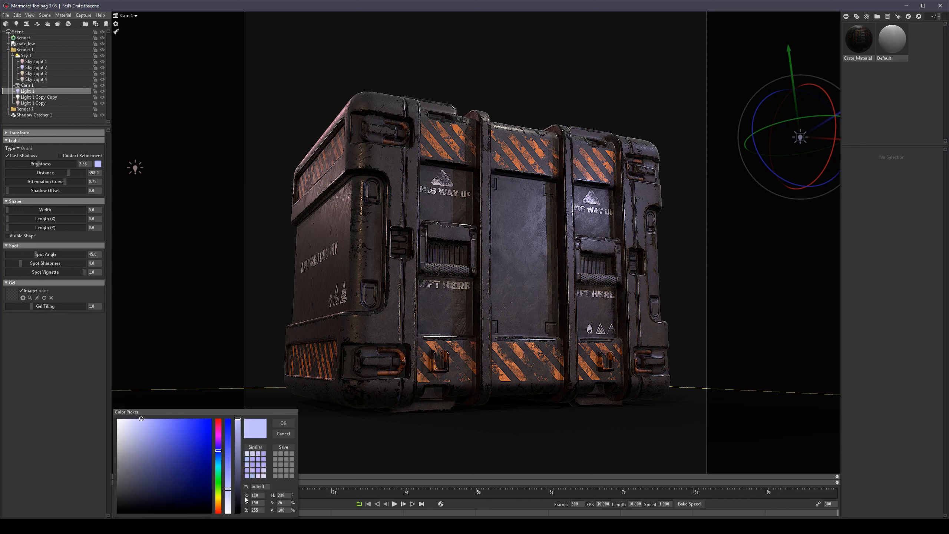
pyautogui.moveTo(228, 491); pyautogui.dragTo(227, 481)
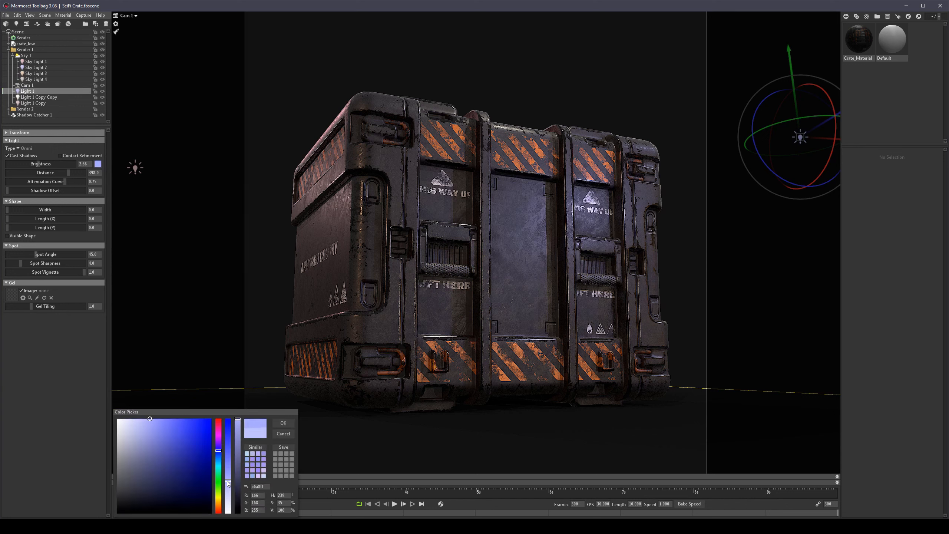
pyautogui.click(283, 423)
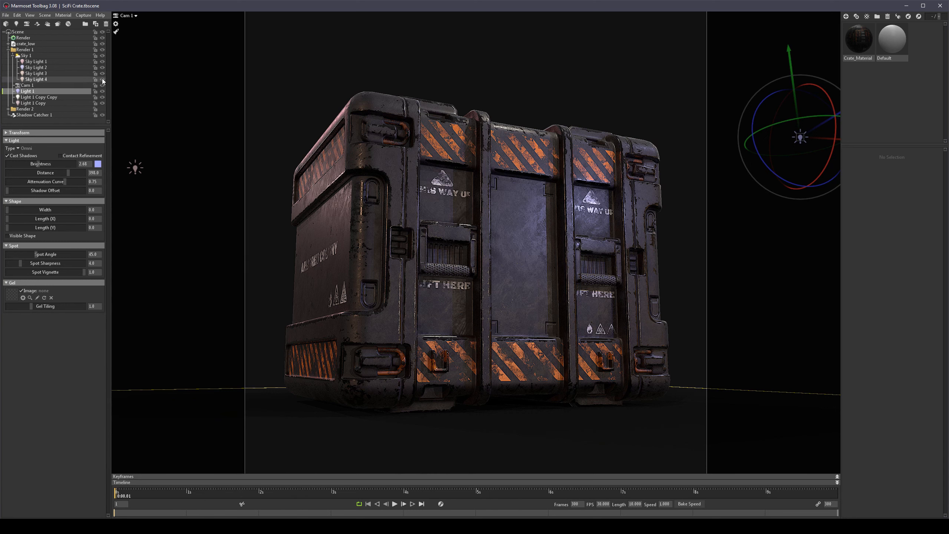
# Step: Try a lower brightness on Sky Light 4, compare it with the original, restore the original value, and clear the selection
pyautogui.click(86, 80)
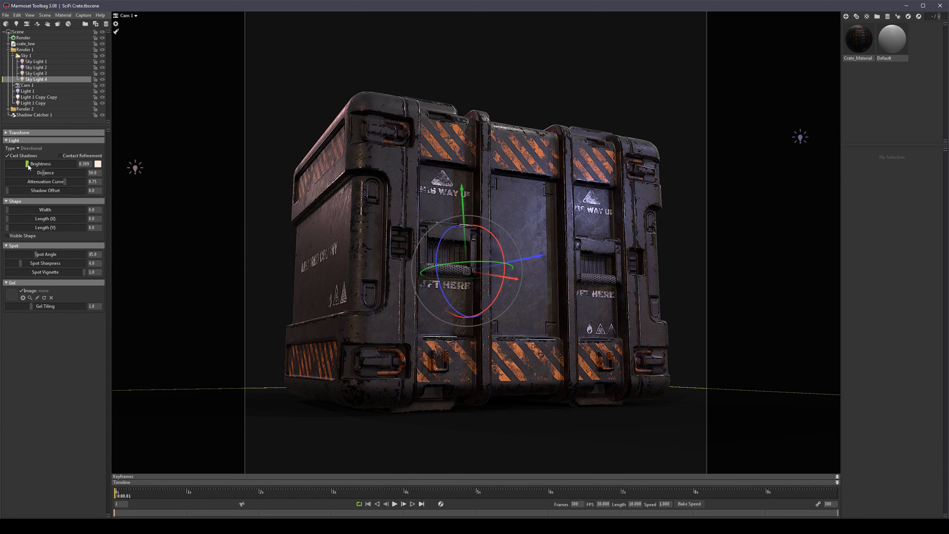
pyautogui.moveTo(28, 165); pyautogui.dragTo(27, 164)
pyautogui.hotkey('ctrl', 'z')
pyautogui.hotkey('ctrl', 'y')
pyautogui.hotkey('ctrl', 'z')
pyautogui.hotkey('ctrl', 'y')
pyautogui.hotkey('ctrl', 'z')
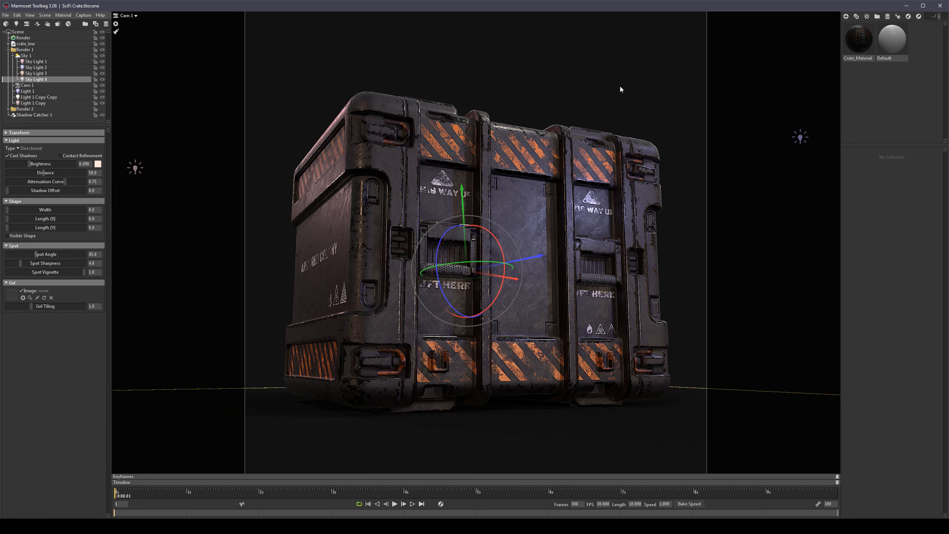
pyautogui.click(624, 118)
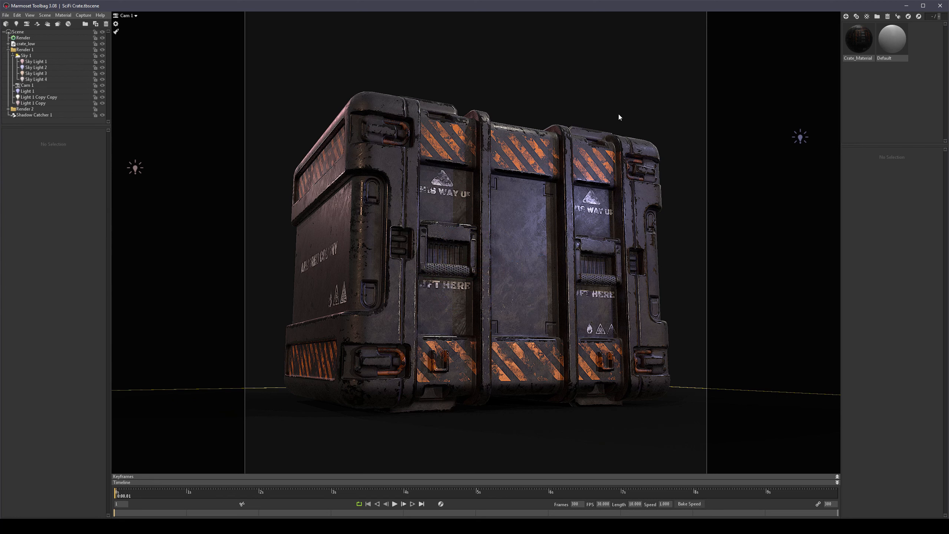